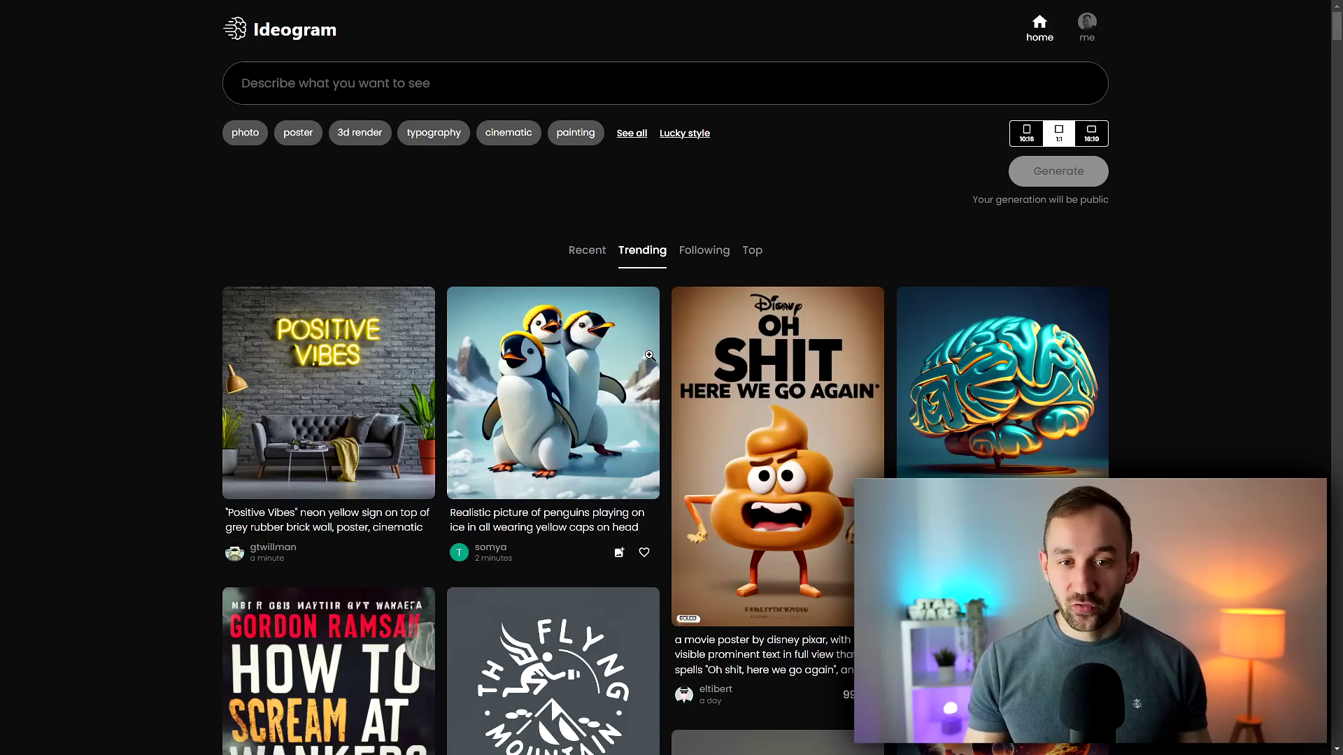
Step: Scroll the Trending feed and open the cartoon cow 'My farts didn't cause global warming' image
scroll(809, 336, "down", 2)
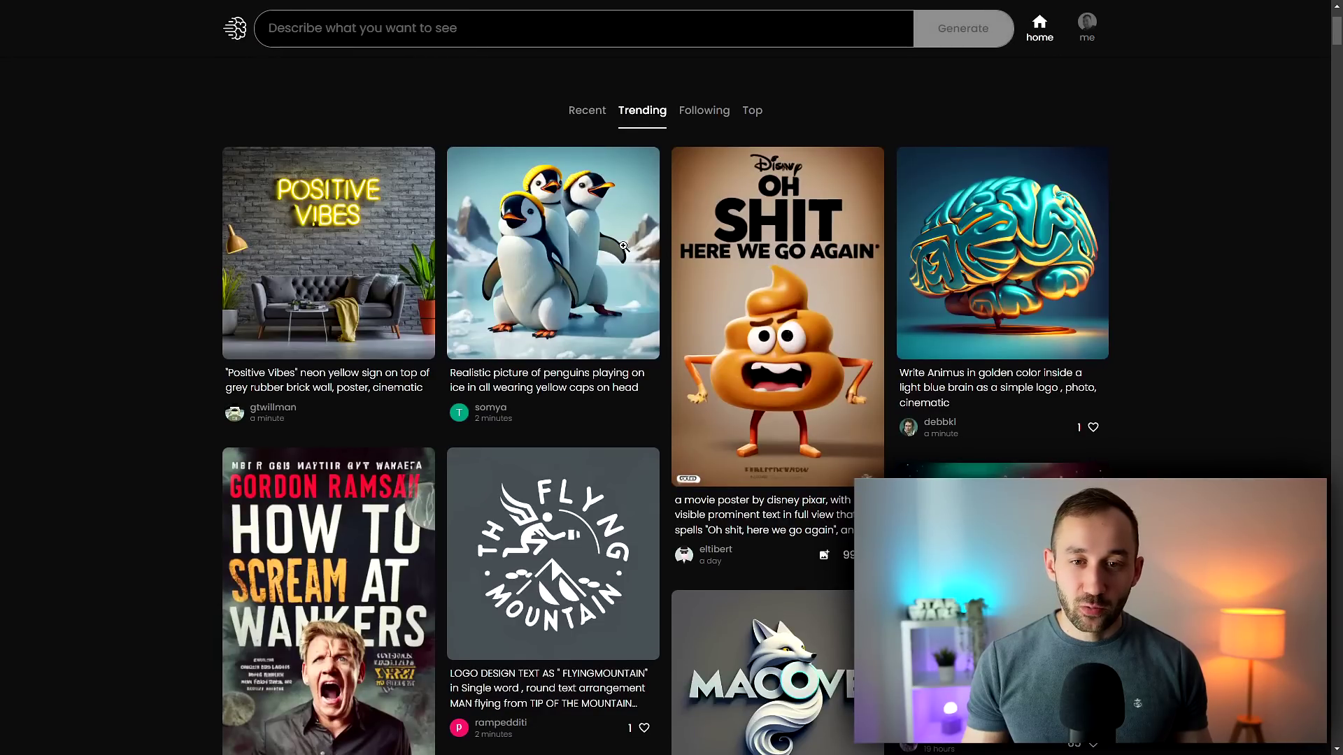
scroll(342, 221, "down", 5)
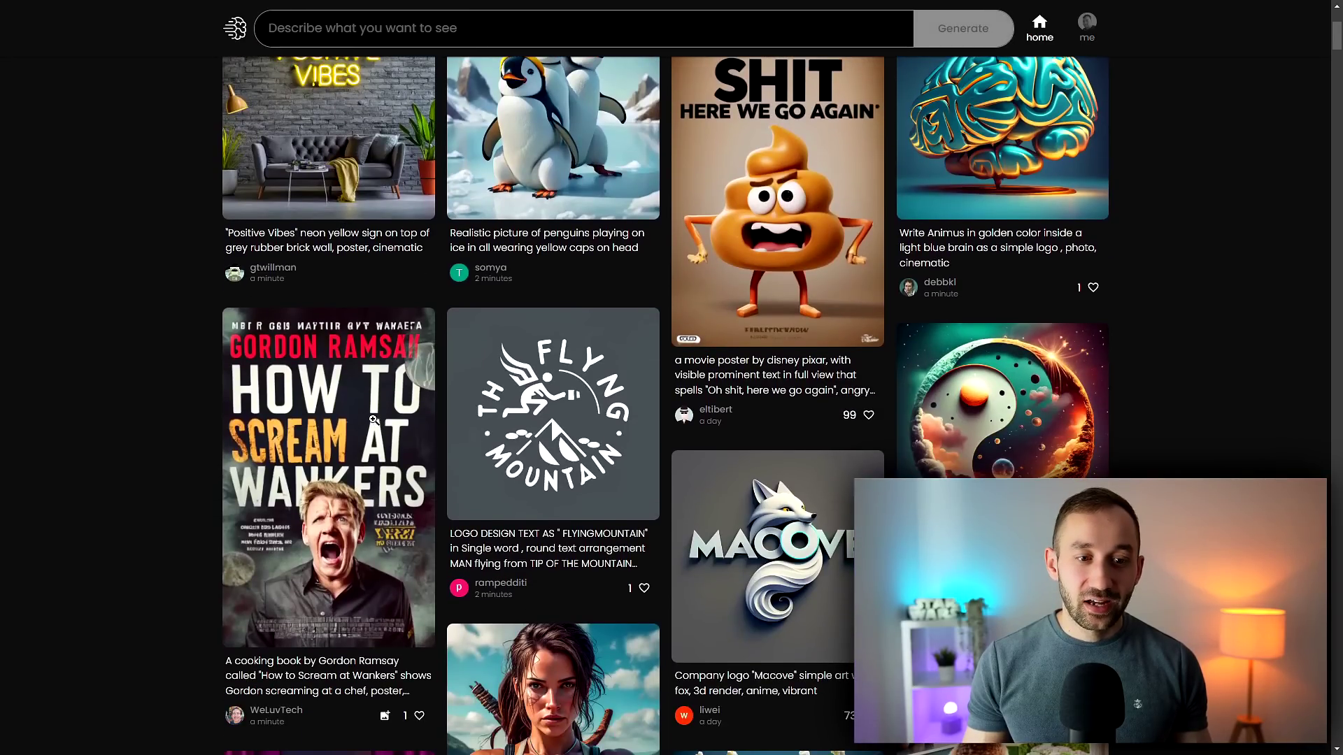
scroll(660, 435, "down", 7)
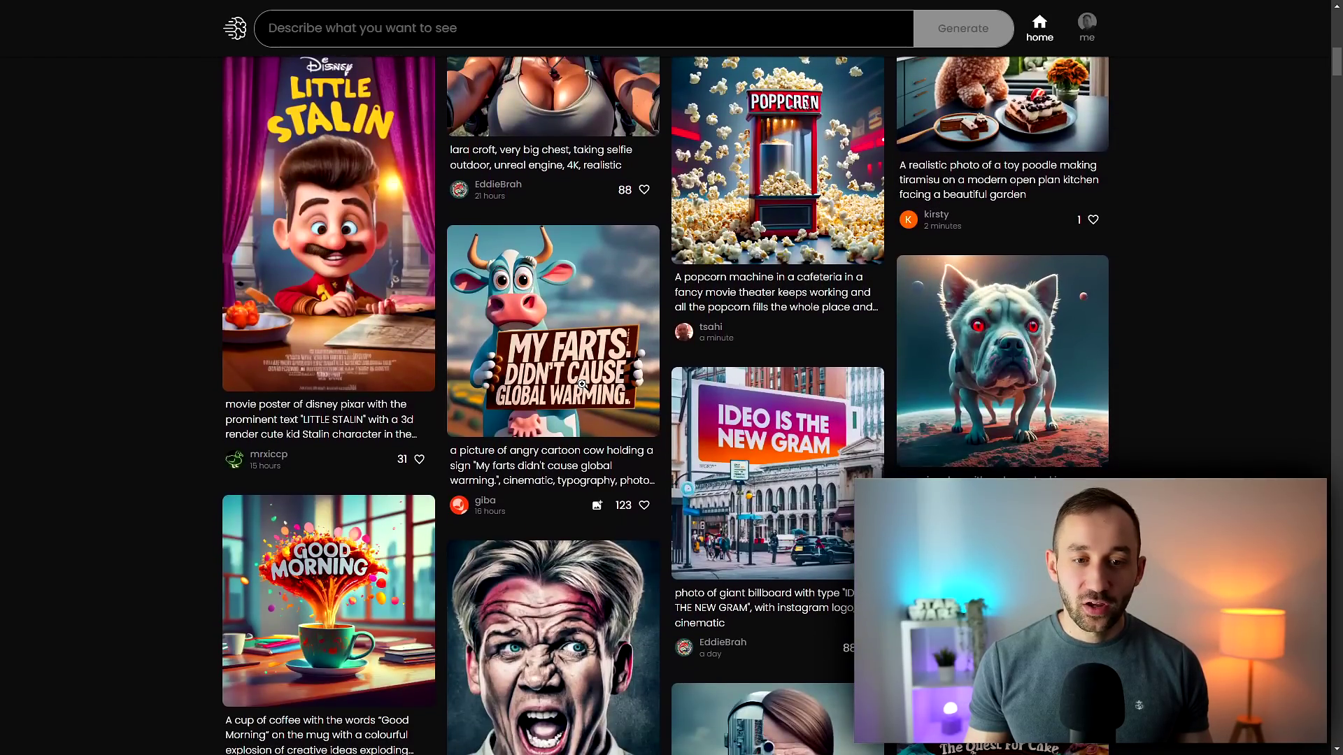
left_click(582, 384)
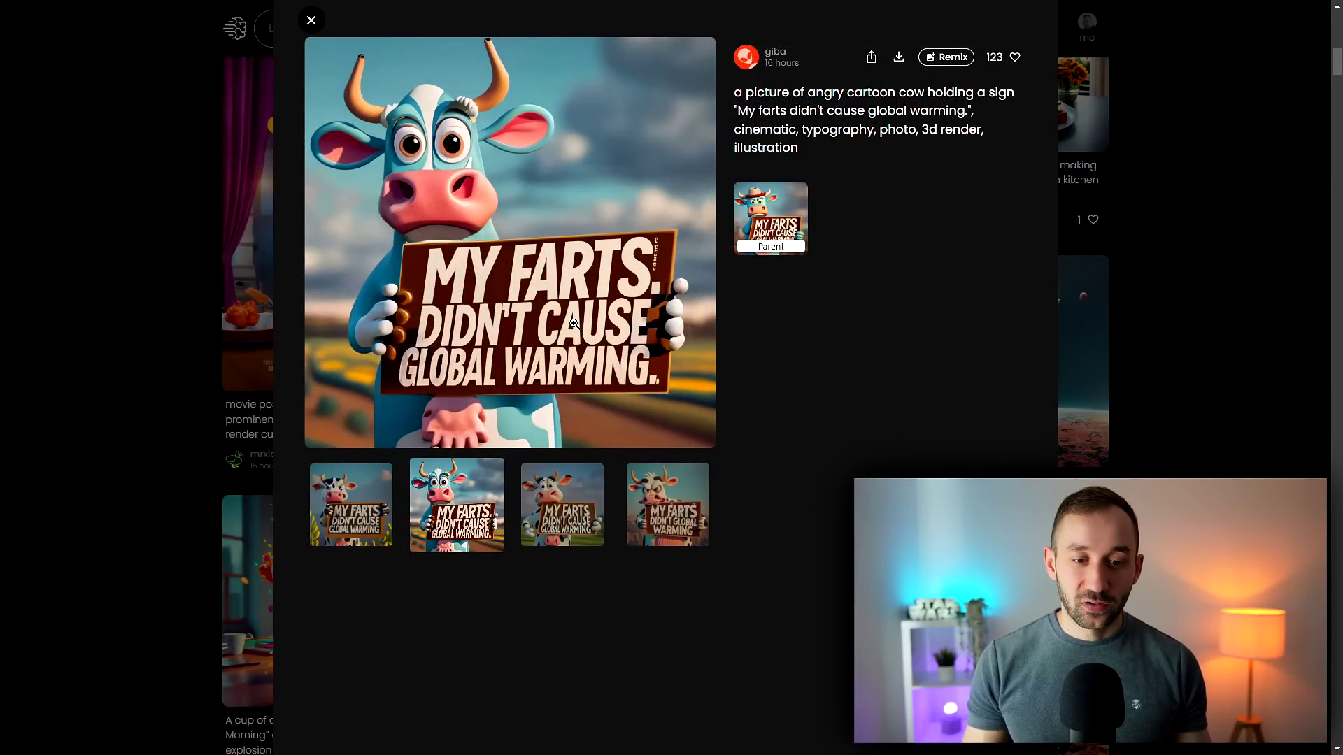
Step: Compare the four cow image variants, including the city background one, ending on the second
left_click(356, 519)
left_click(467, 516)
left_click(567, 508)
left_click(672, 513)
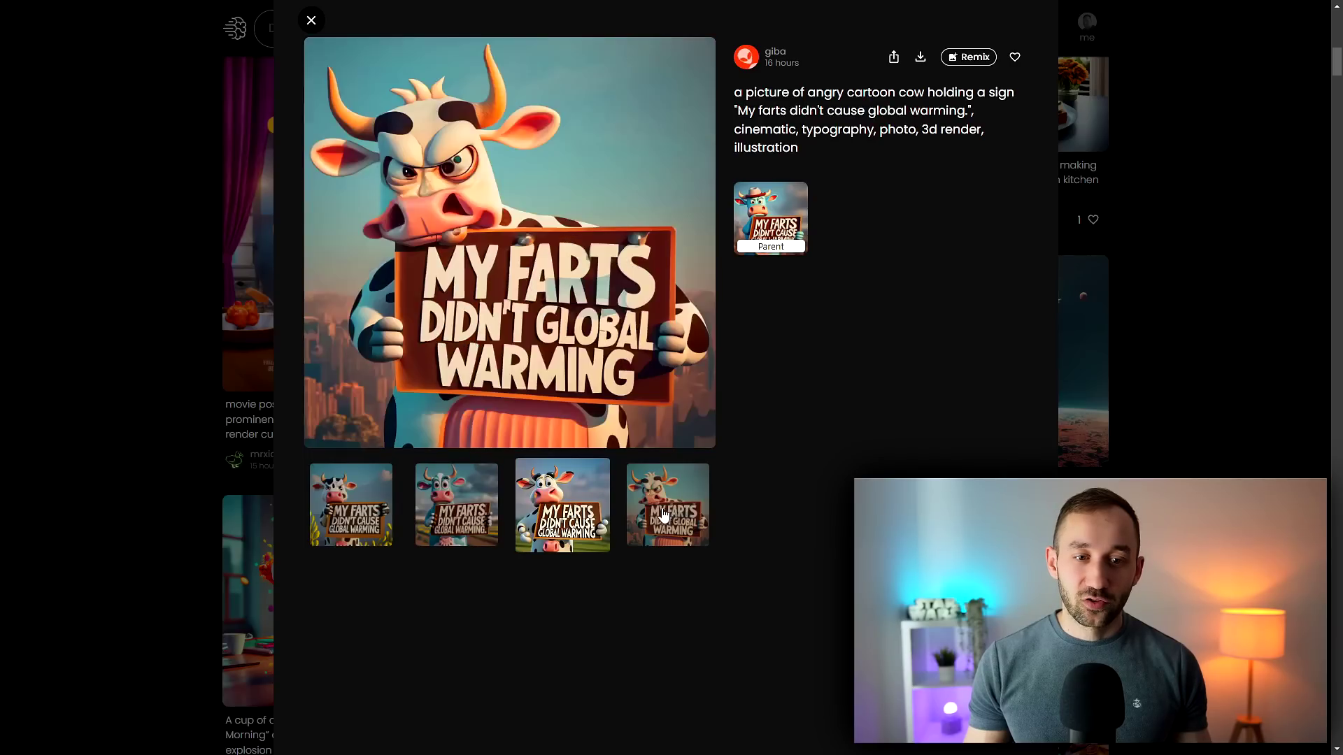
left_click(481, 521)
Step: Select the cow prompt text, then remix the image into the prompt box
left_click_drag(732, 87, 814, 147)
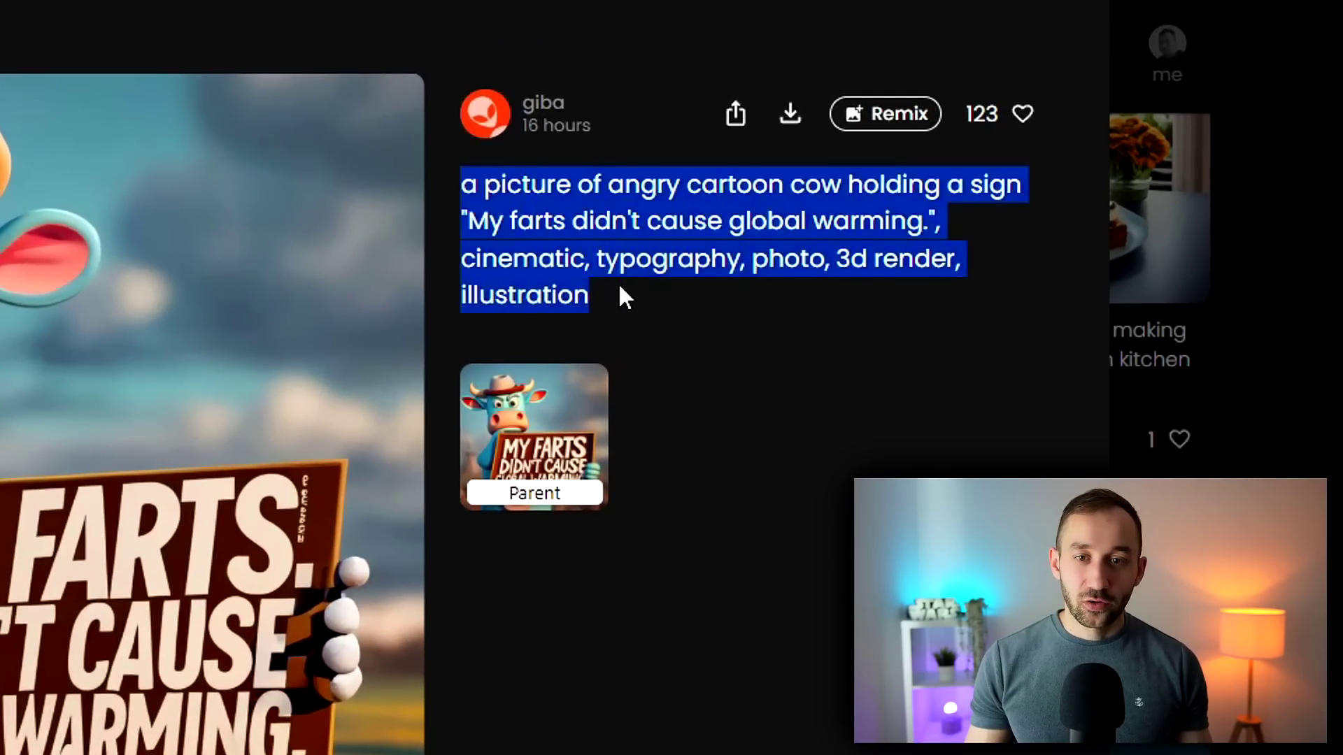
left_click(618, 282)
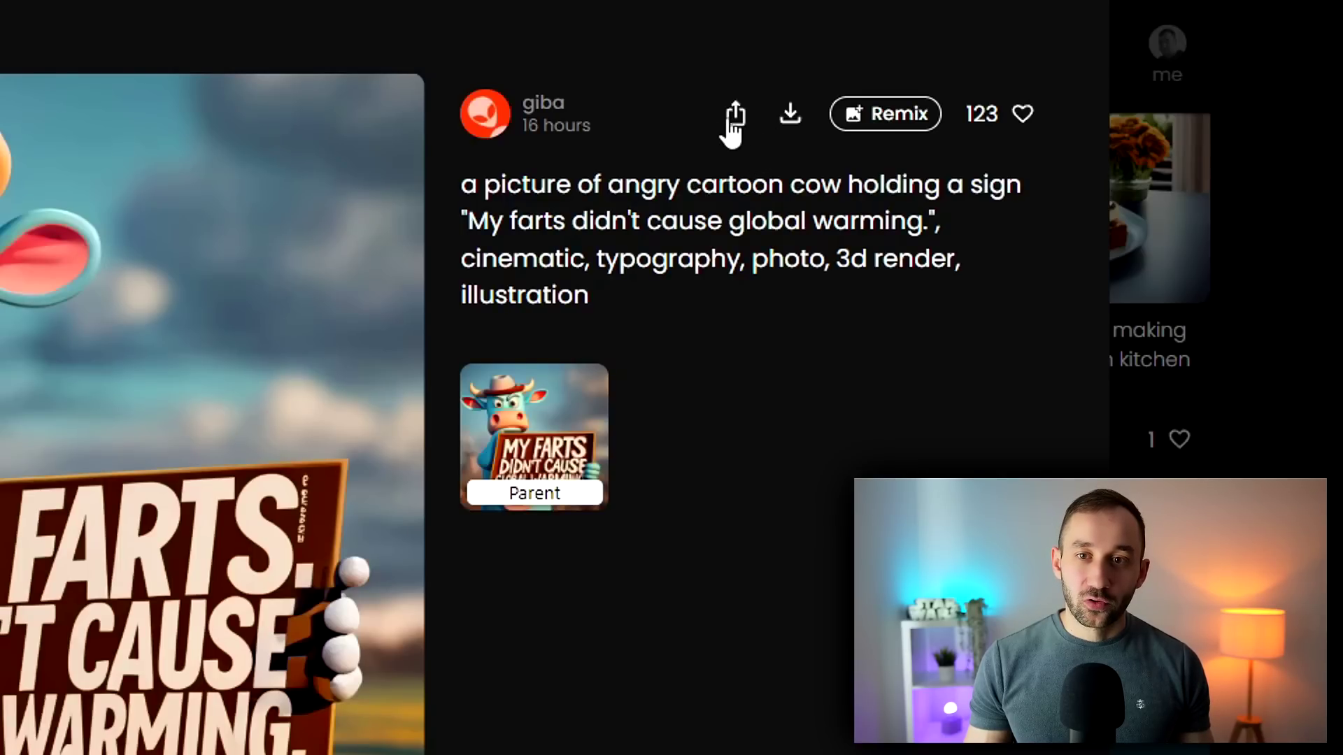
left_click(904, 130)
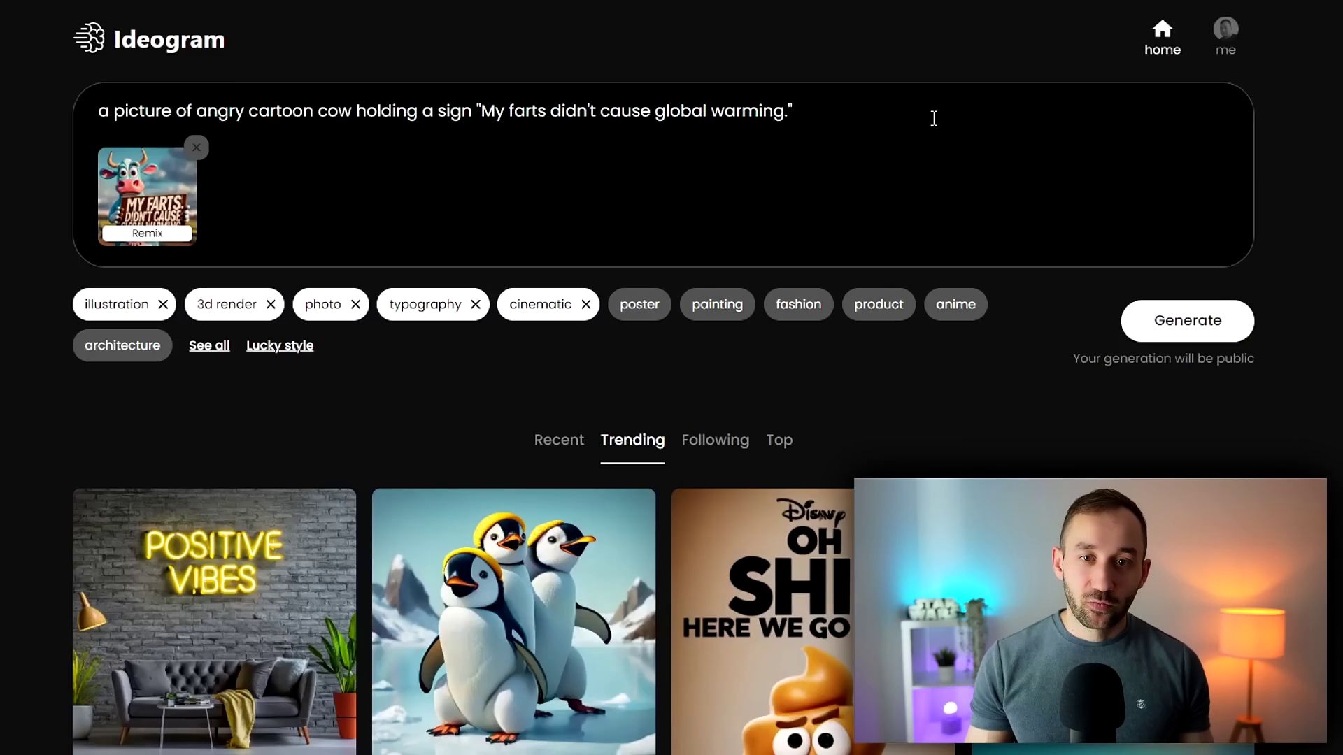
Step: Remove the remix reference image and delete the old cow prompt text
left_click(198, 148)
key("ctrl+a")
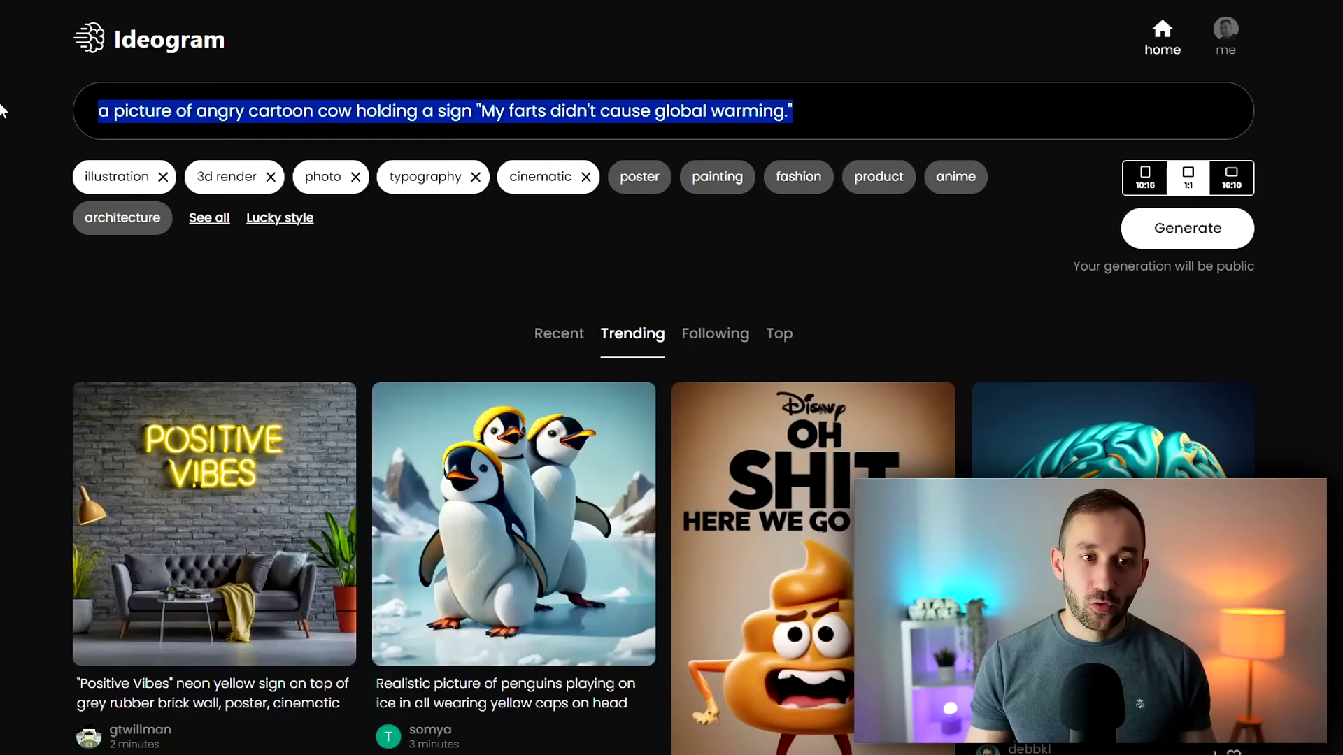
key("BackSpace")
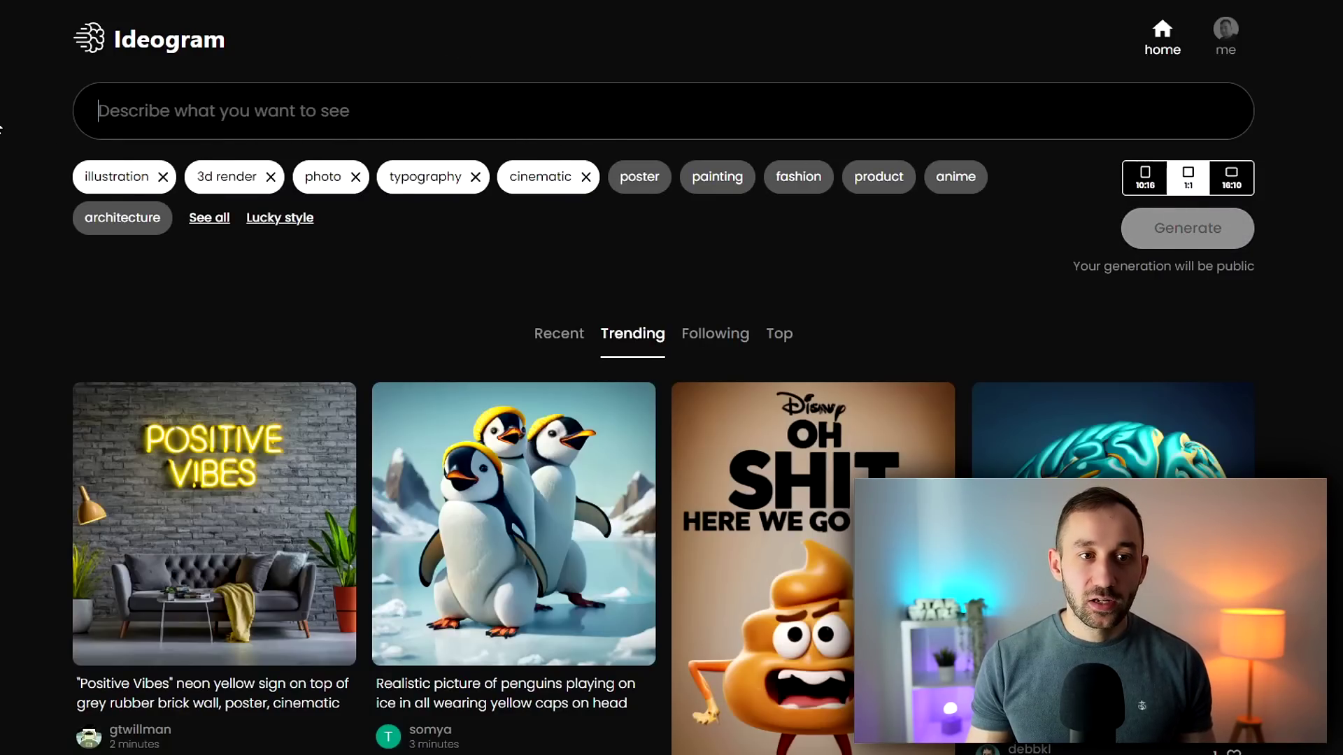
Step: Deselect the illustration, 3d render, photo, typography and cinematic style tags
left_click(164, 179)
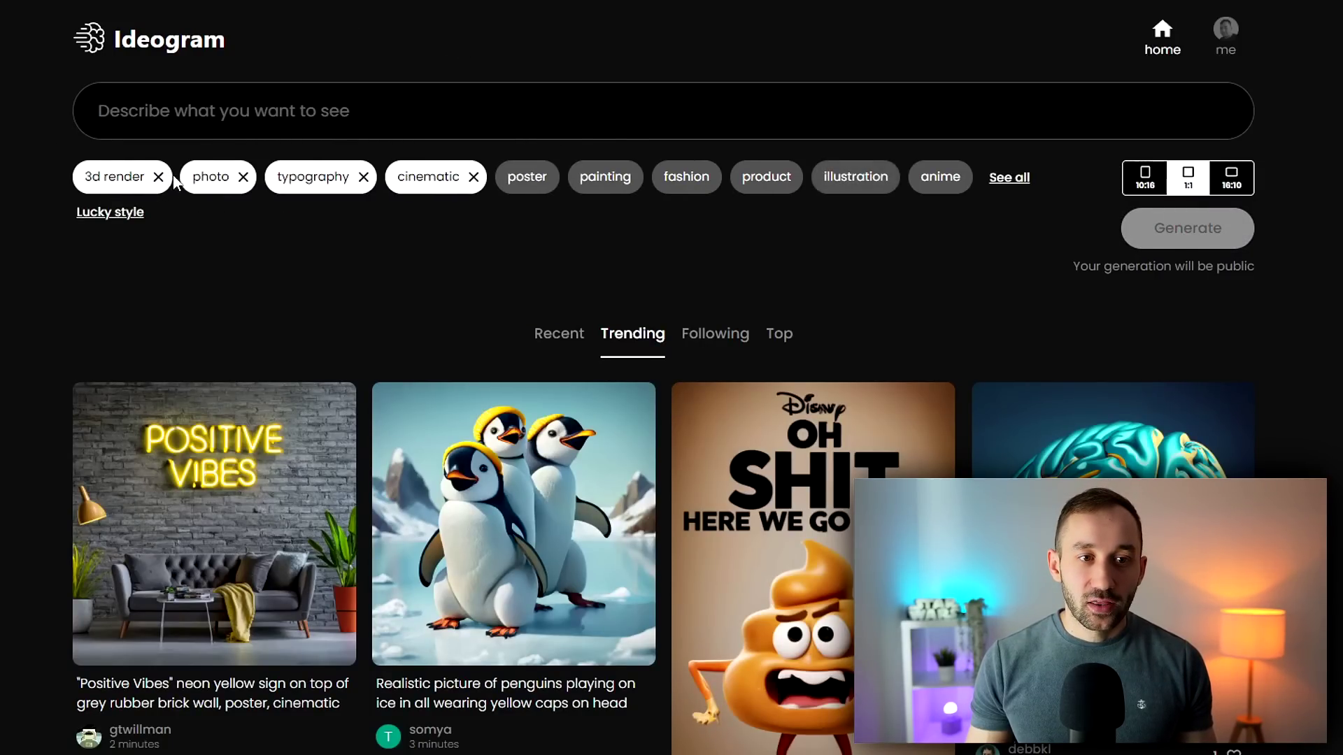
left_click(160, 177)
left_click(134, 178)
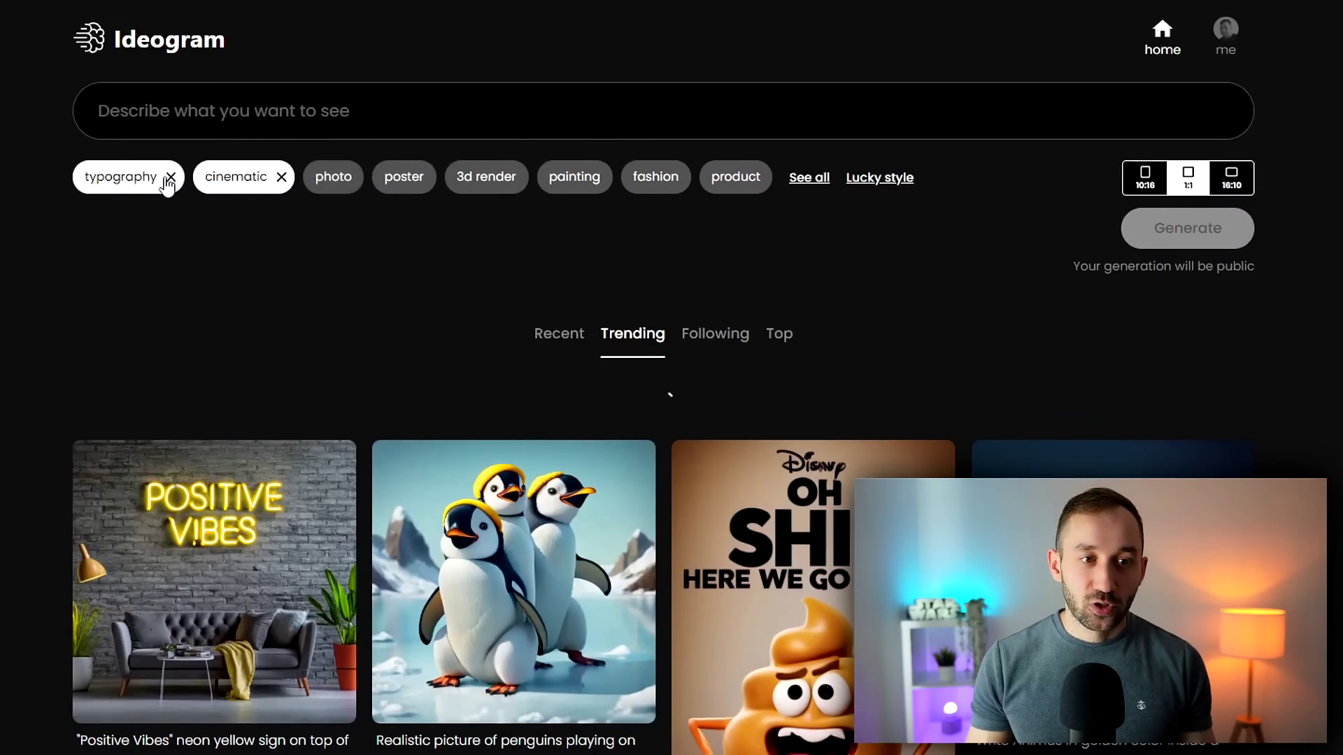
left_click(167, 178)
left_click(166, 179)
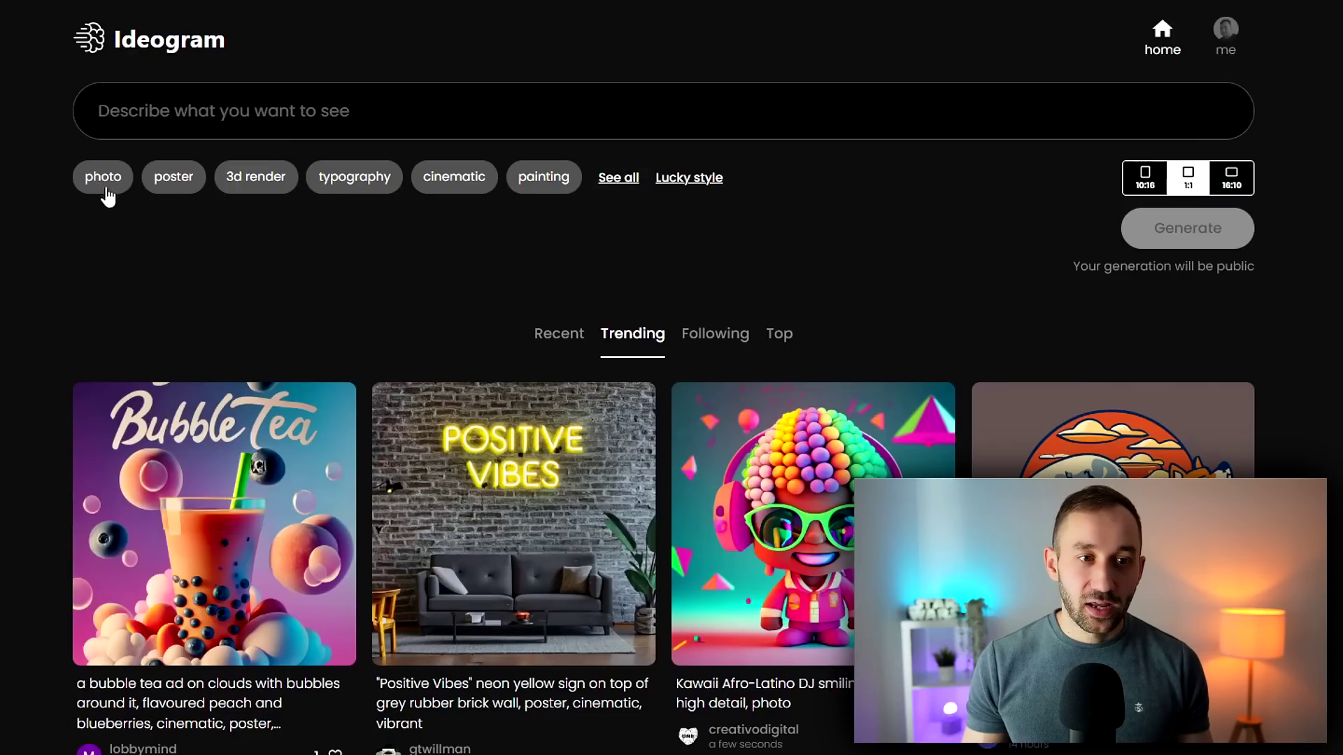
Step: Add the typography style and write the prompt 'cartoon pumpkin with text "Happy halloween"'
left_click(361, 183)
left_click(230, 109)
type("cartoon pumpkin wit")
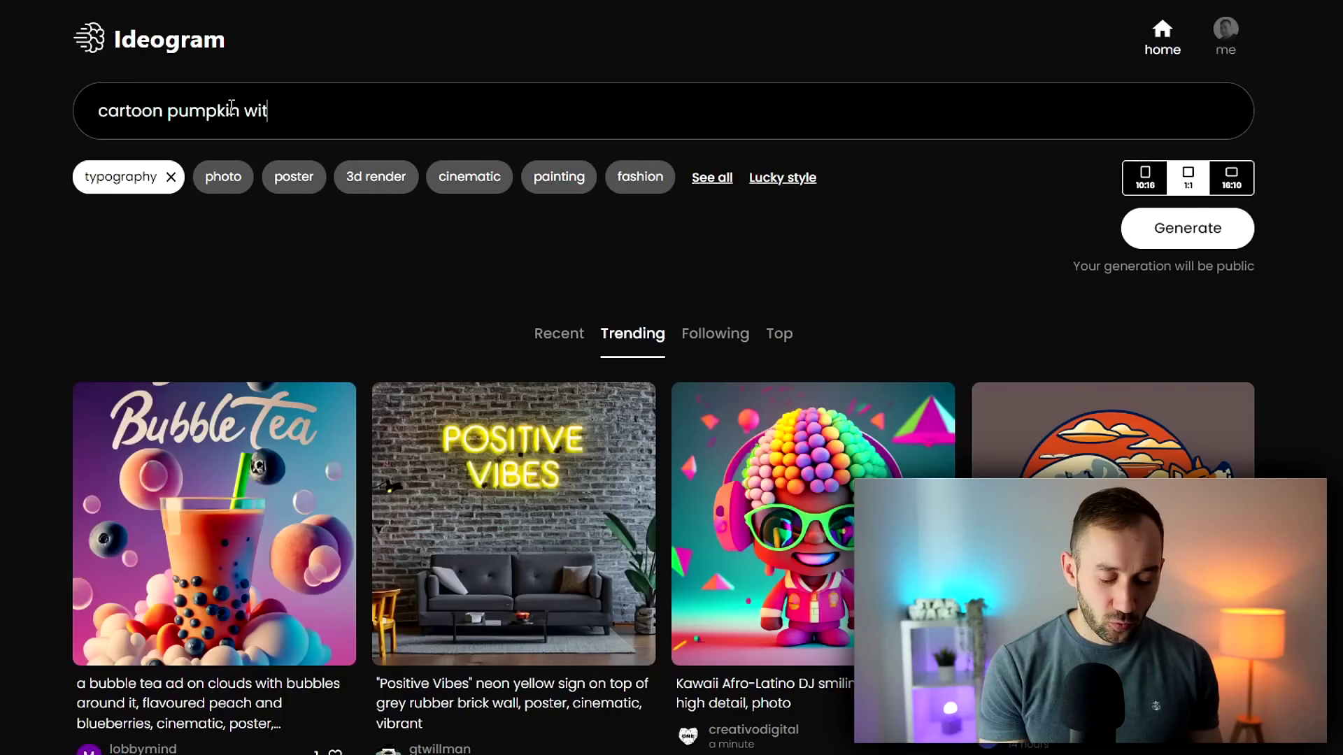
type("h text")
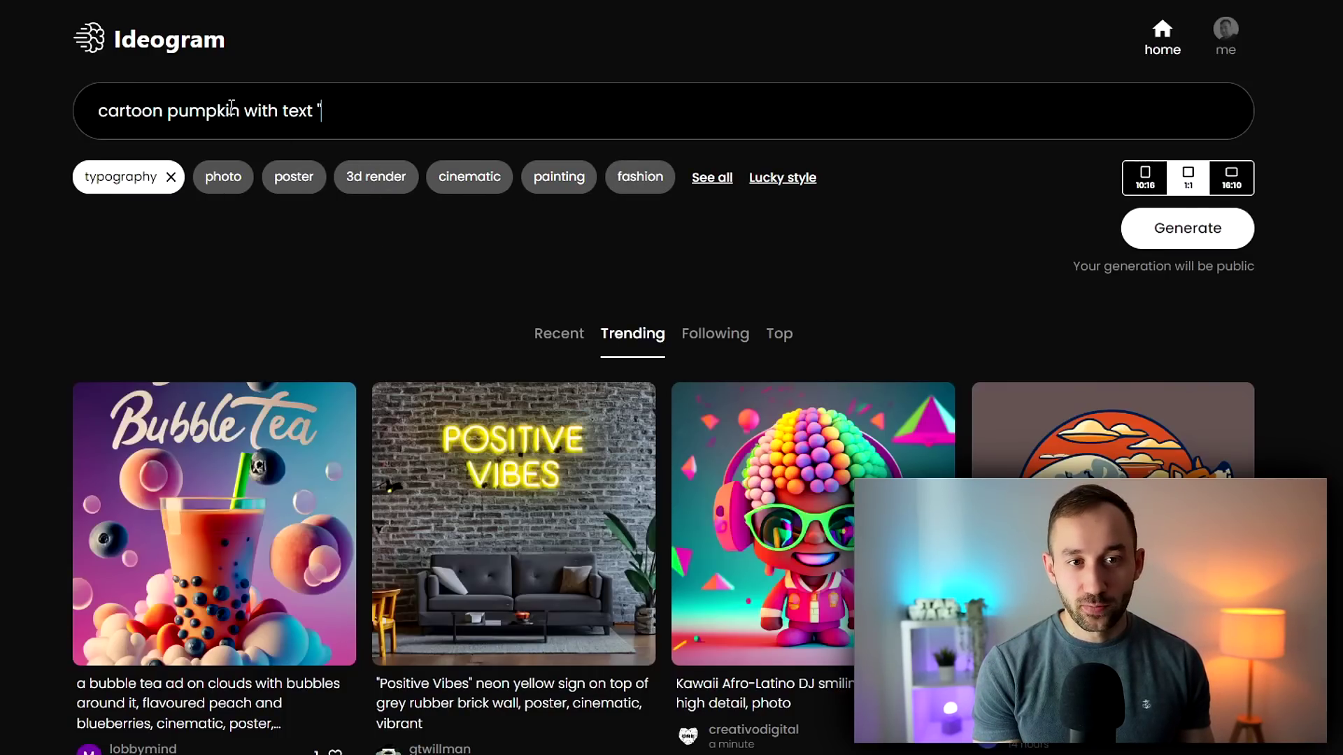
key("Left")
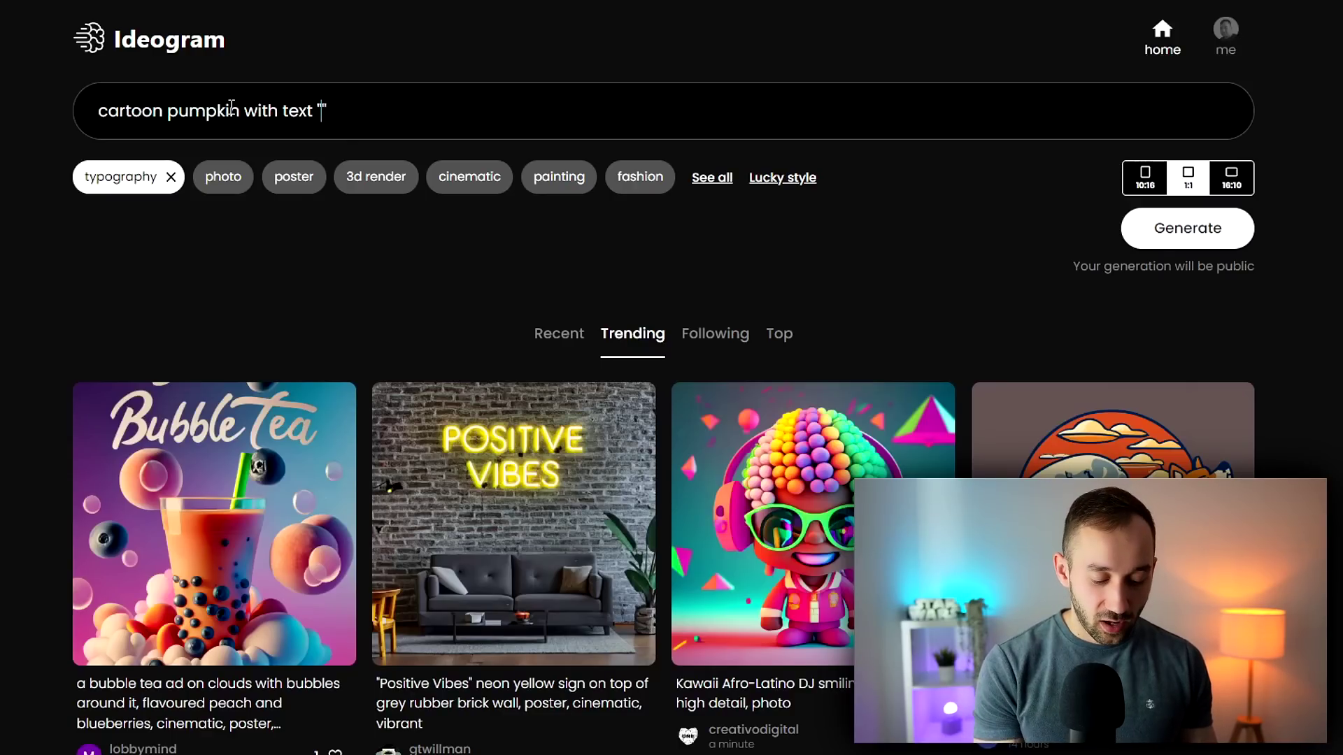
type("Happy hallowe")
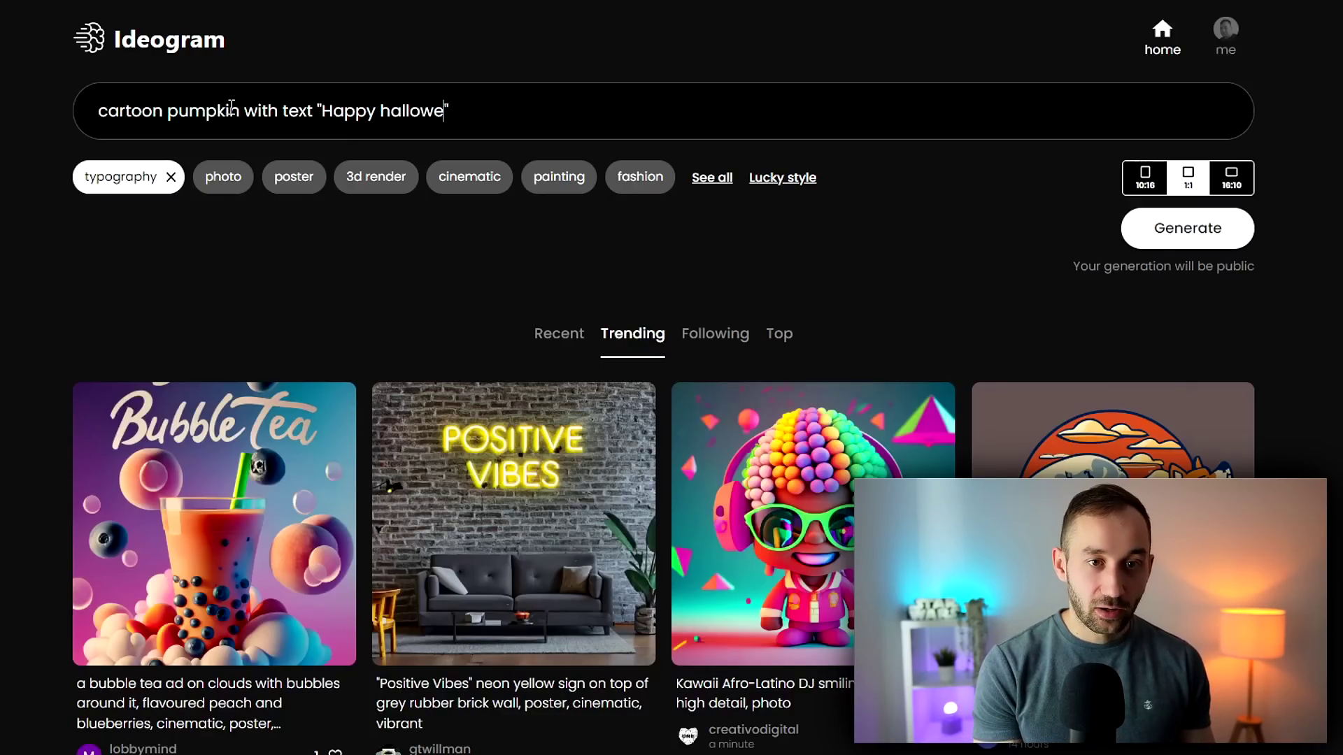
type("en")
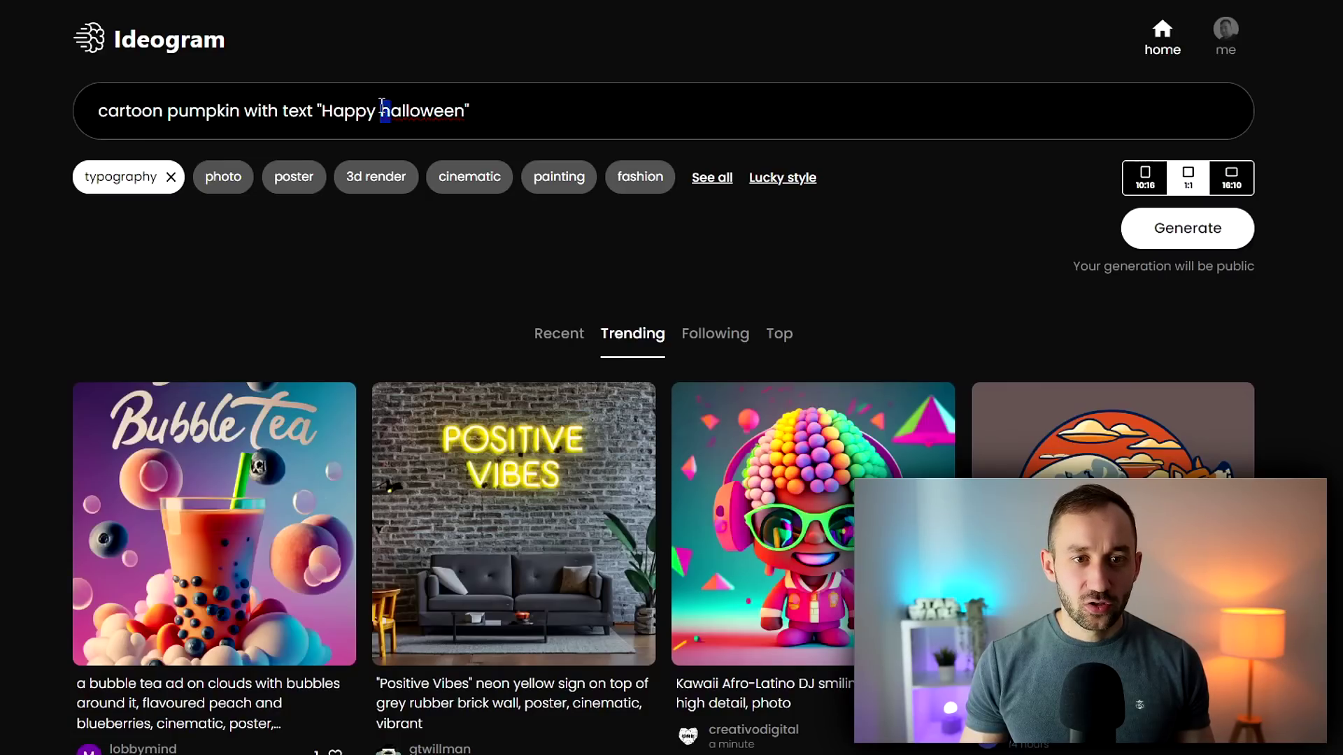
type("H")
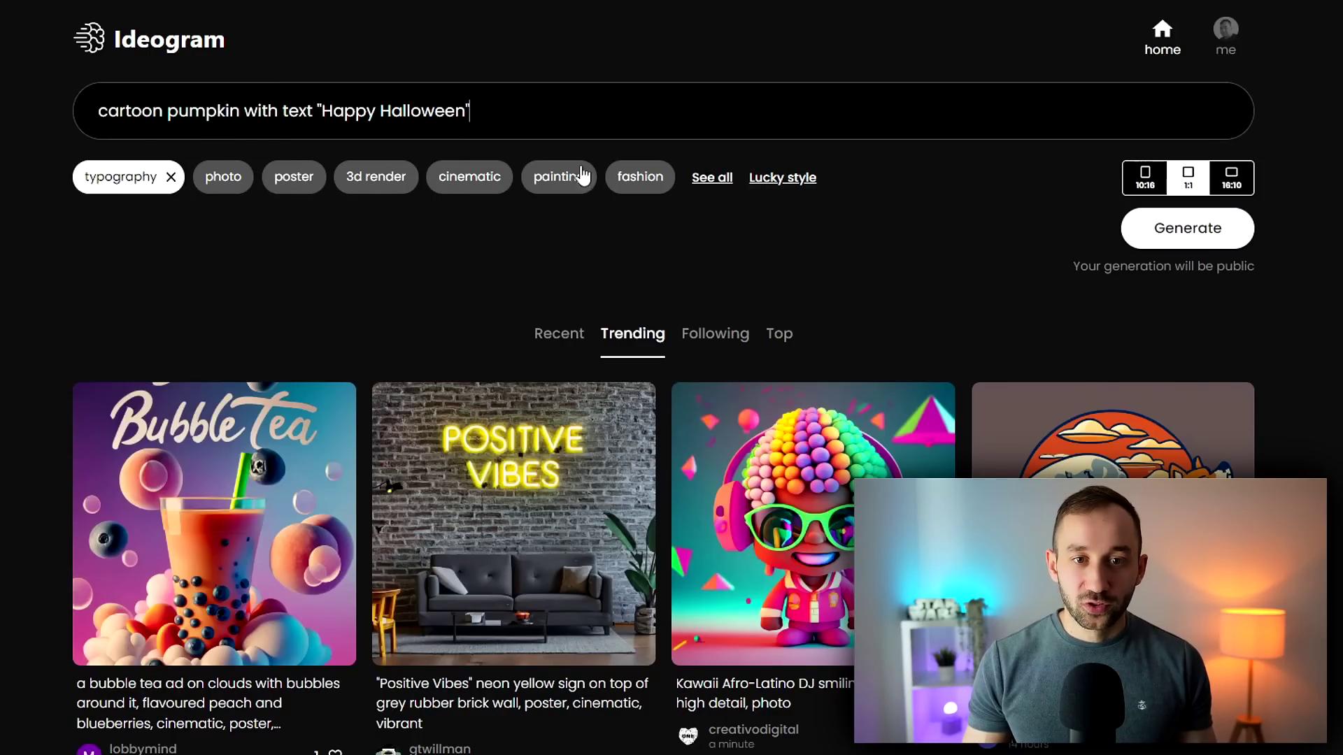
Step: Add the poster style from the full list of style options
left_click(711, 179)
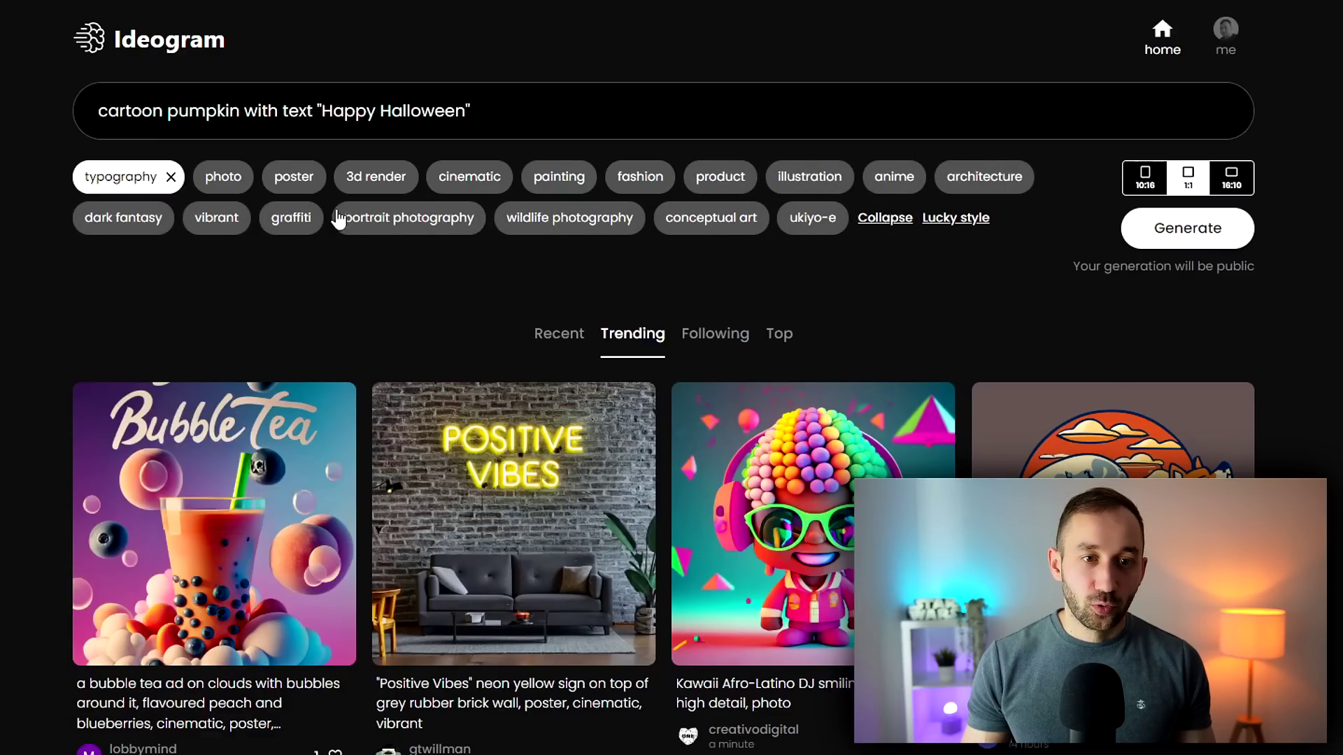
left_click(295, 179)
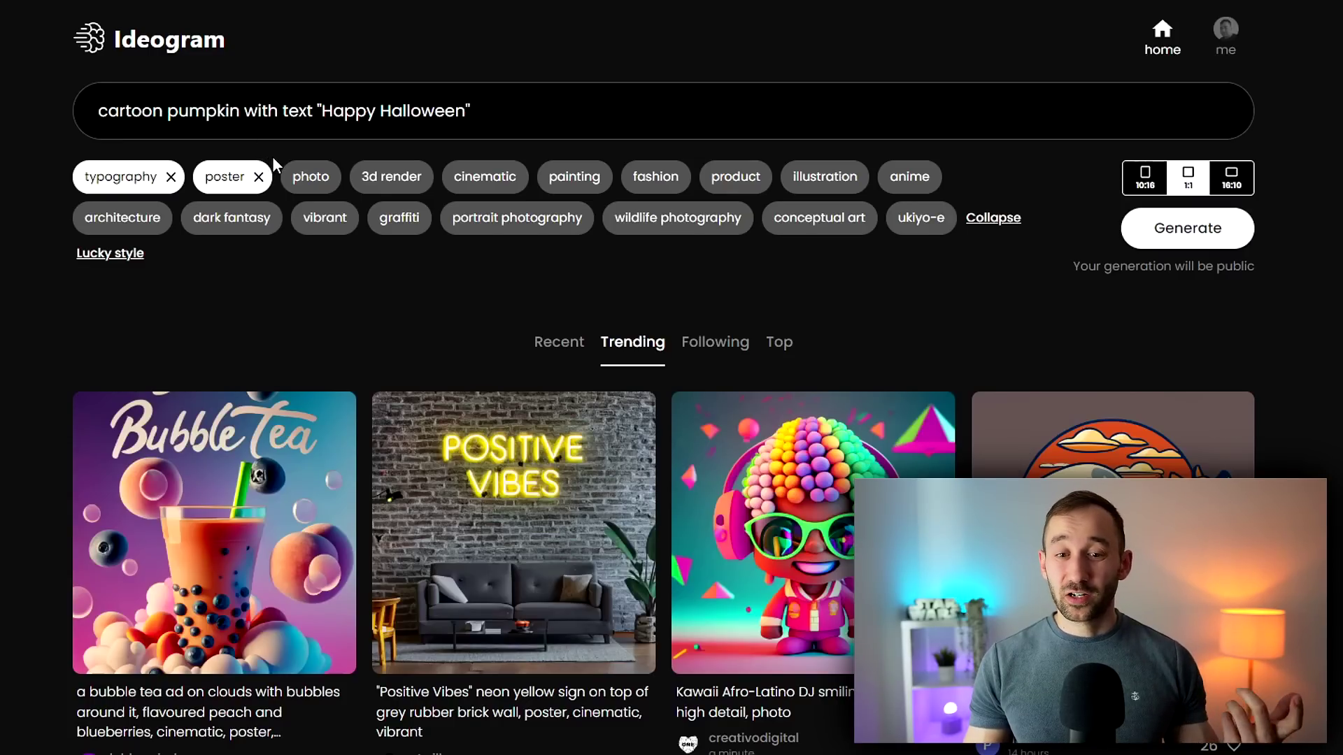
scroll(469, 365, "down", 5)
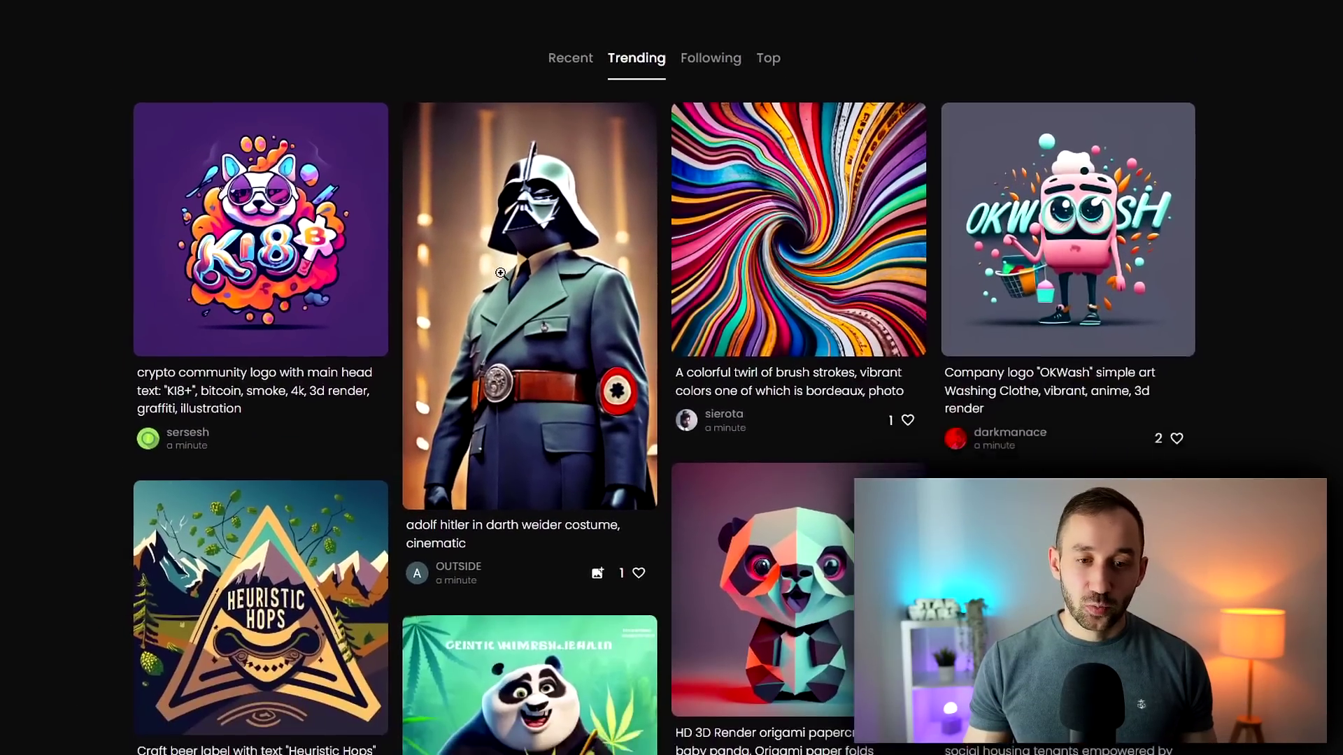
scroll(501, 273, "down", 10)
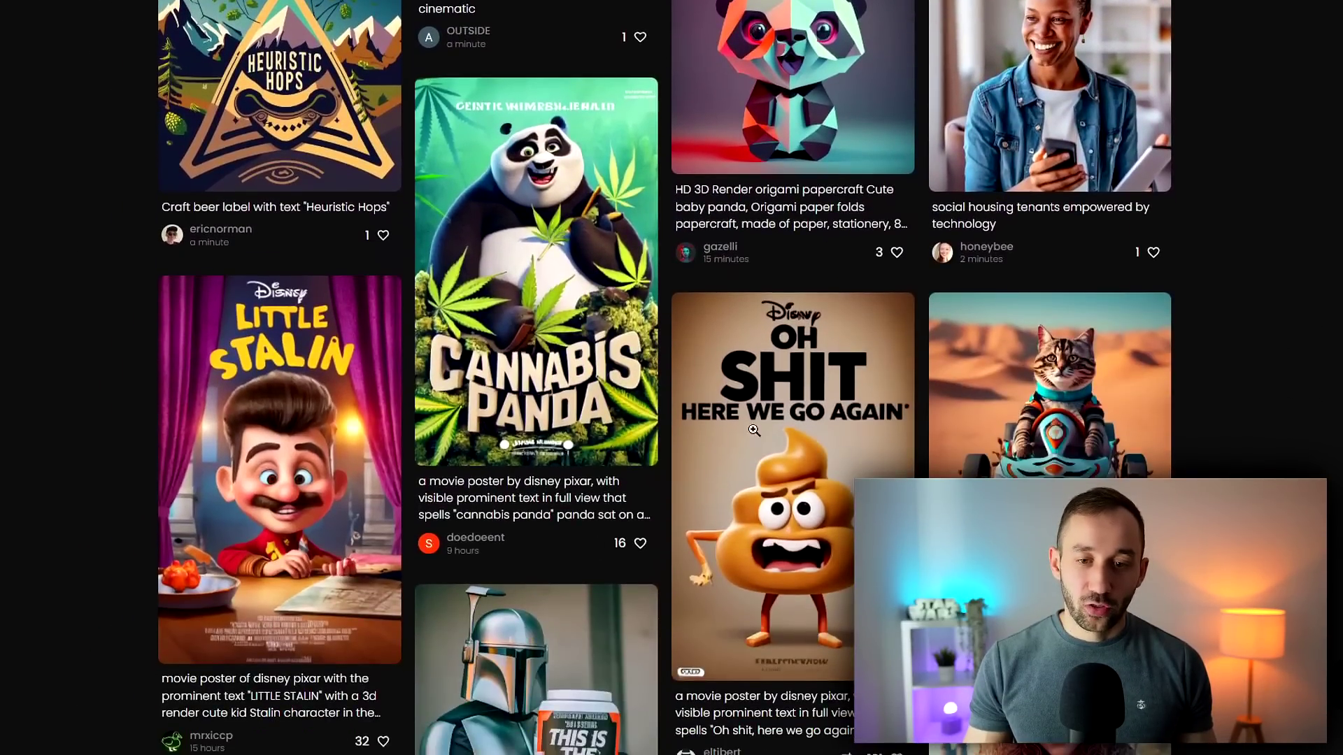
scroll(760, 429, "down", 10)
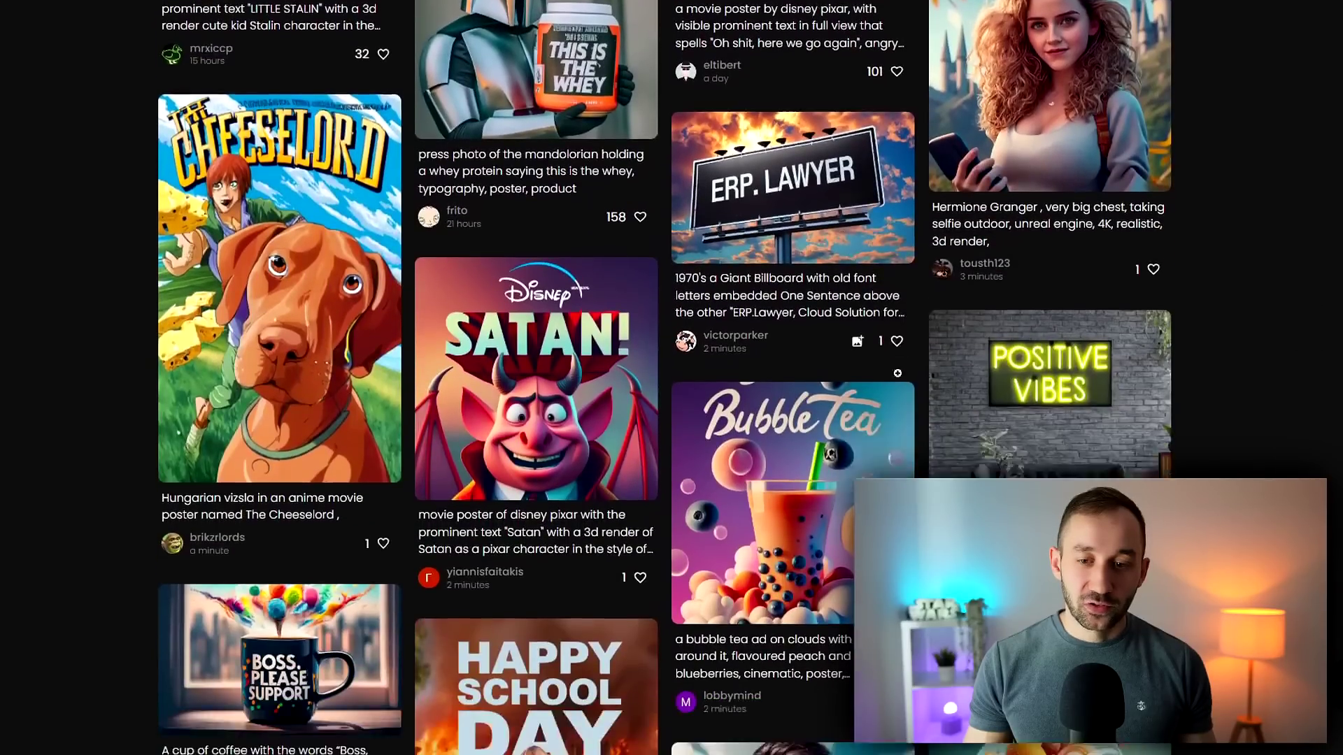
scroll(904, 364, "down", 4)
scroll(1286, 440, "down", 2)
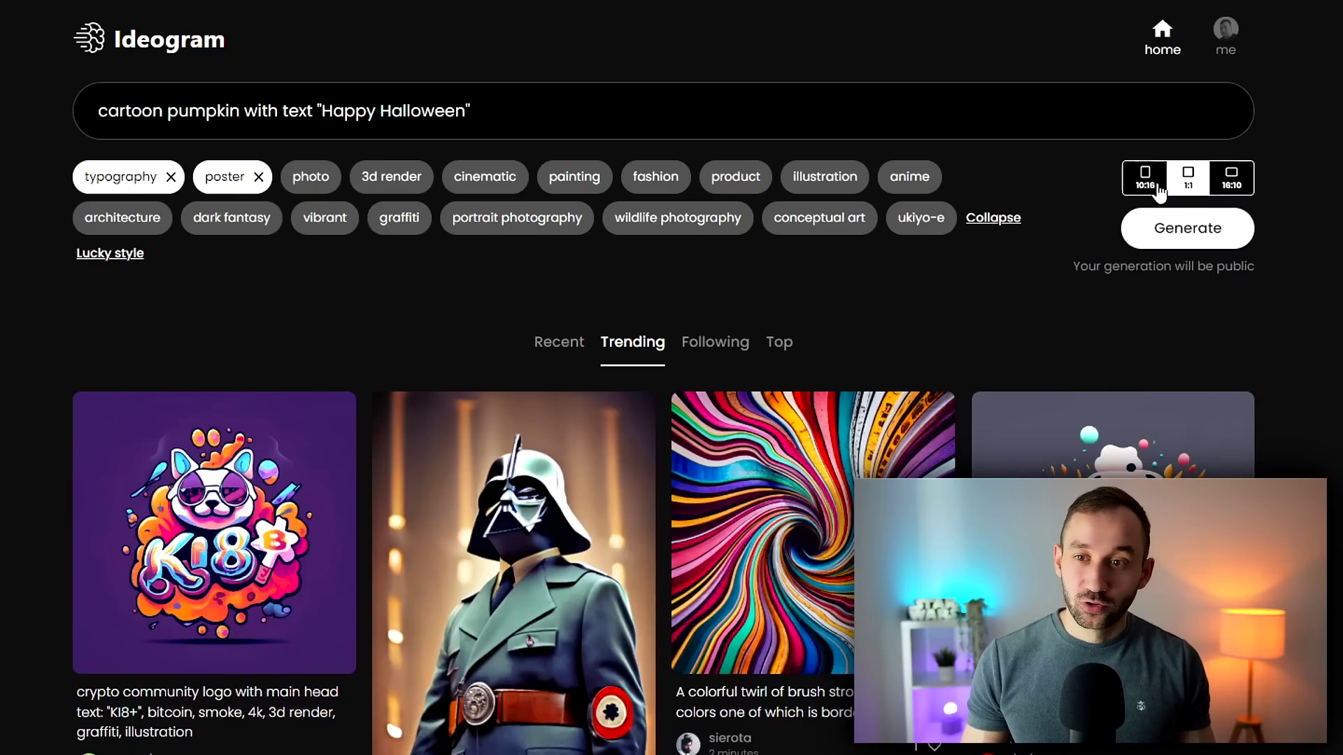
Step: Generate the Happy Halloween pumpkin images, then select and clear the pumpkin prompt
left_click(1187, 235)
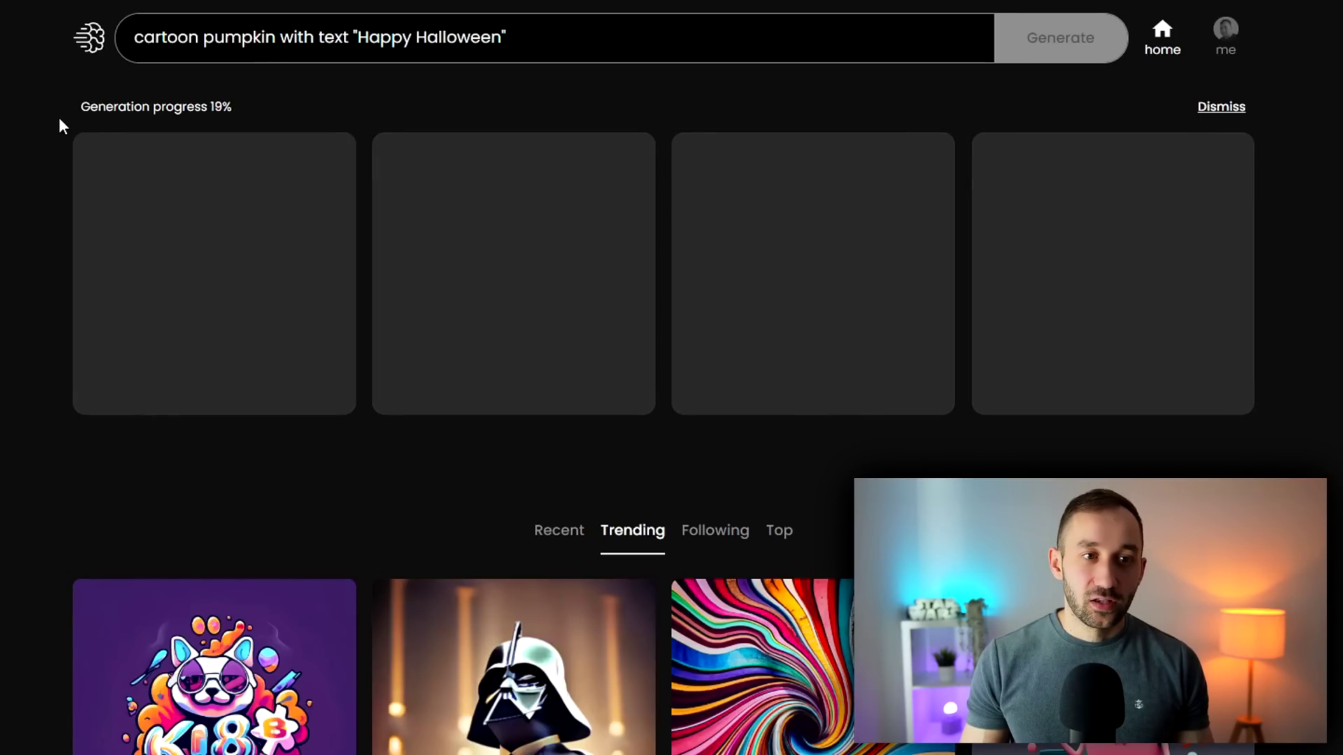
left_click_drag(79, 108, 241, 112)
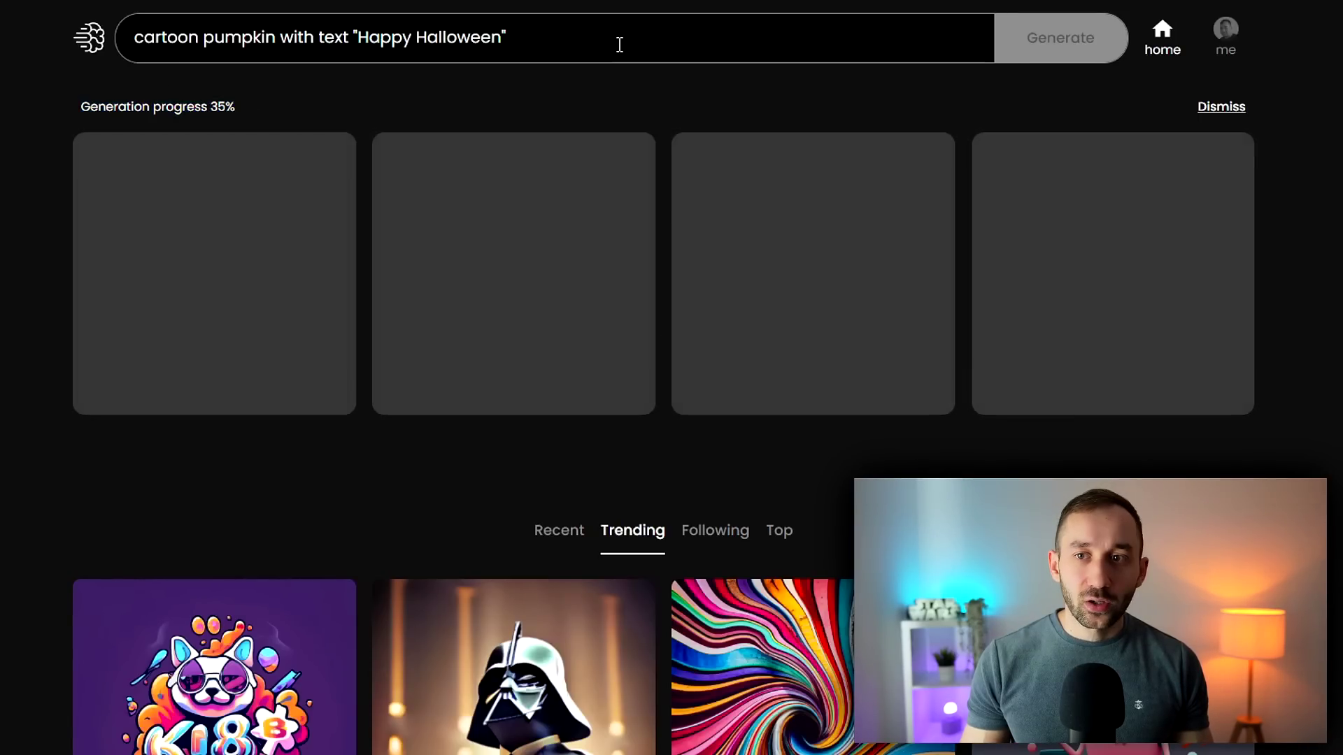
left_click_drag(619, 44, 114, 47)
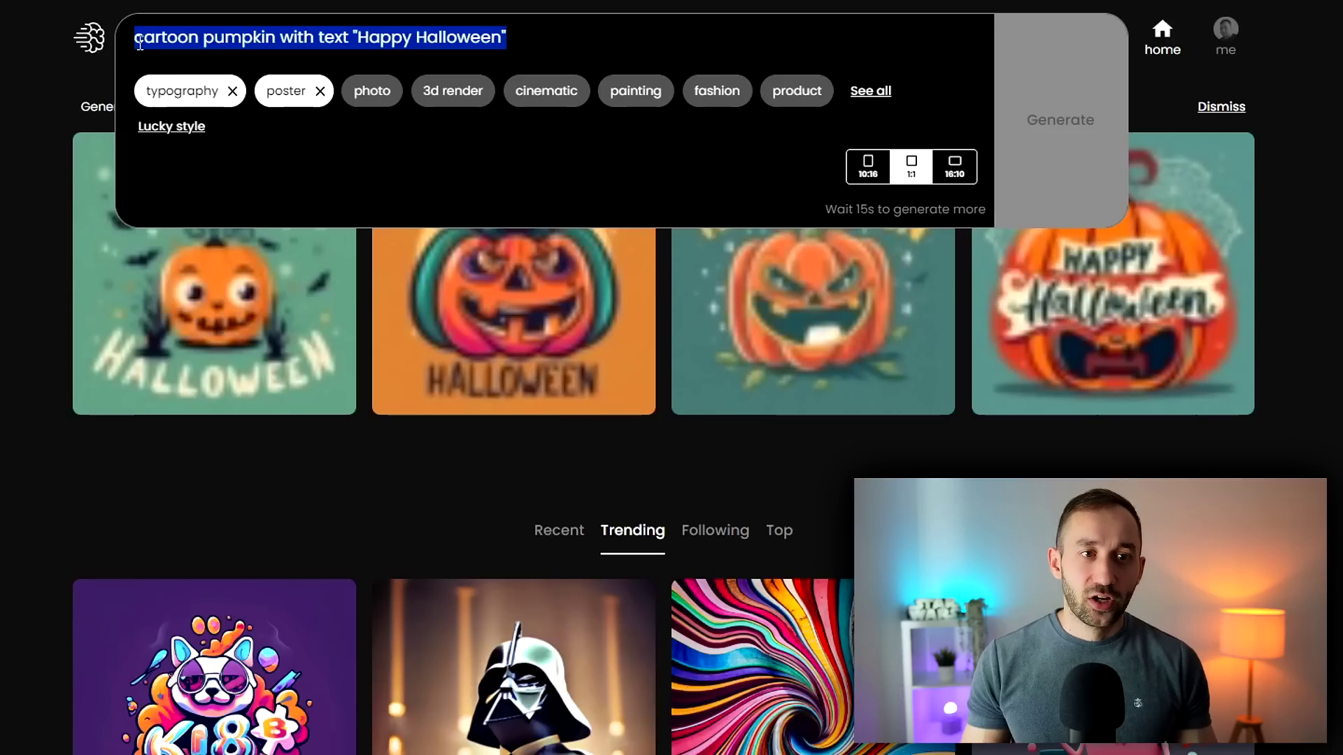
key("BackSpace")
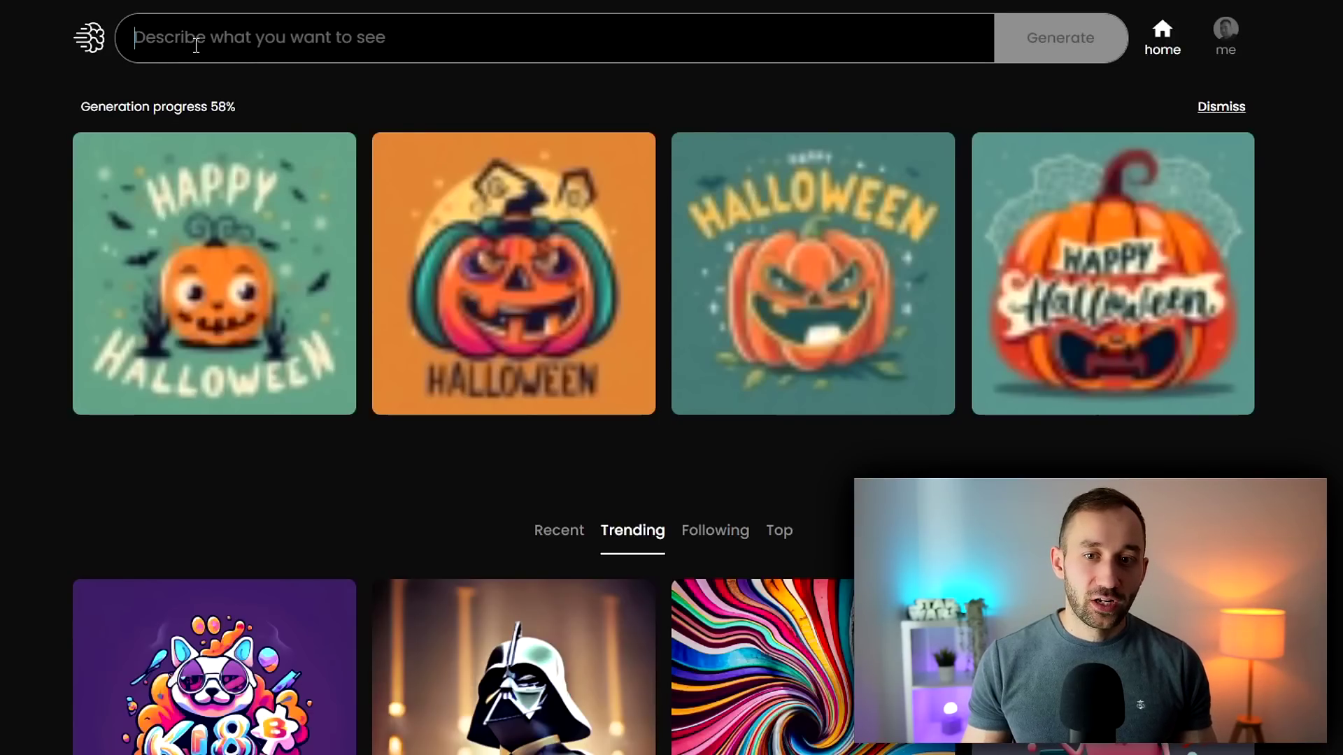
Step: Enter 'floral 2d flat illustration with text "Keep Grinding"' and swap the poster style for illustration
type("floral 2d flat ")
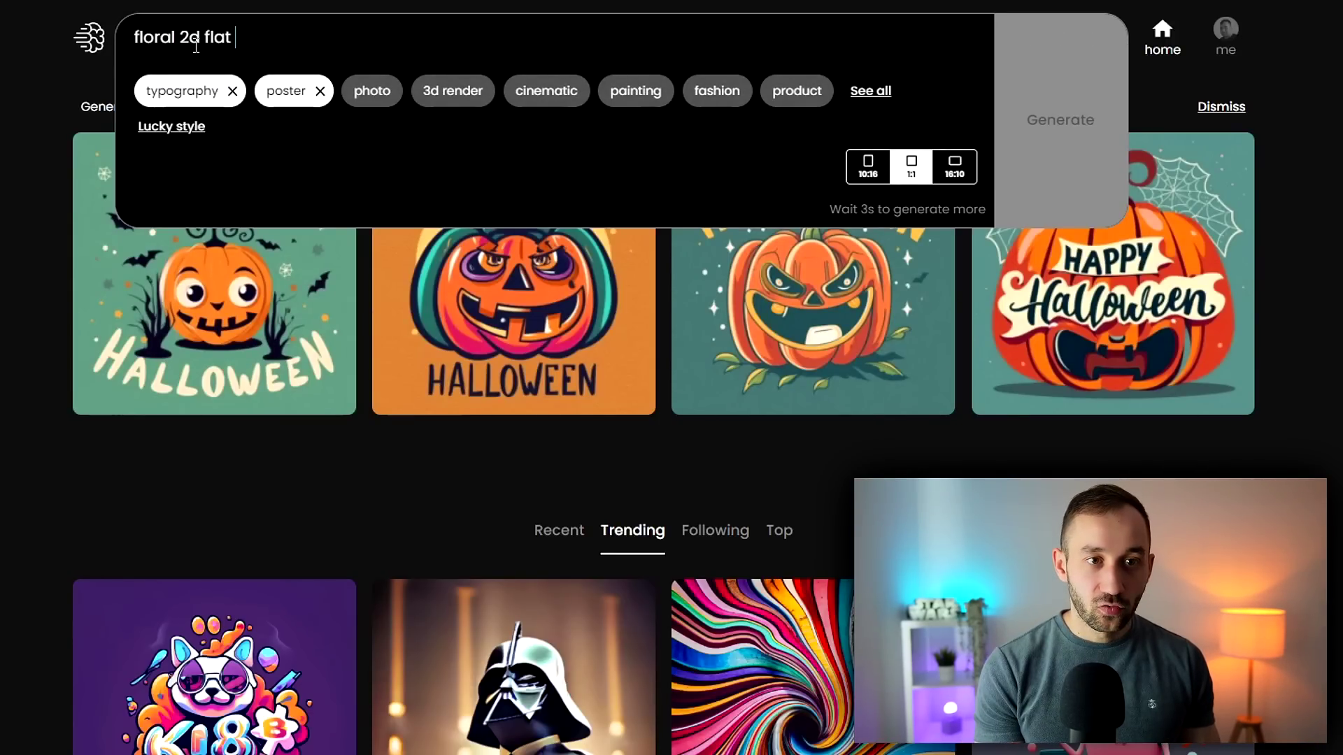
type("illustration with text \"")
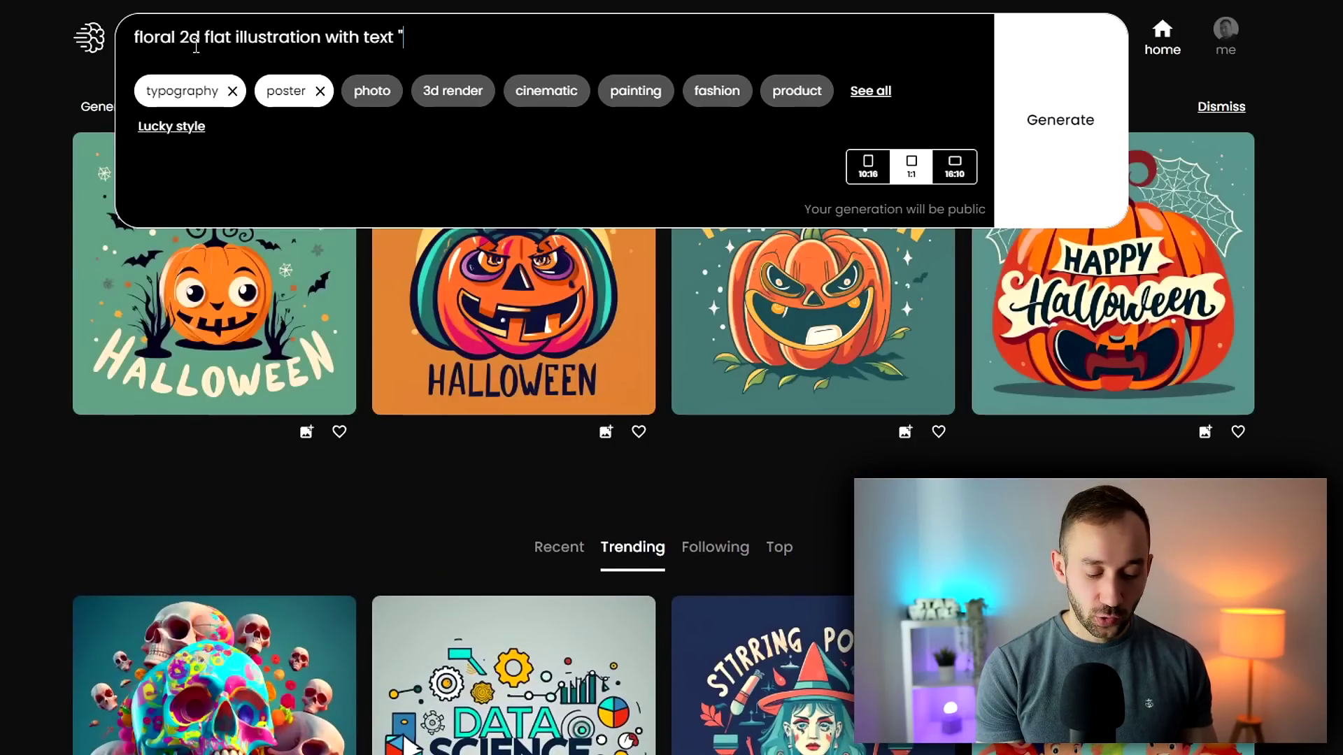
type("Keep Grinding\"")
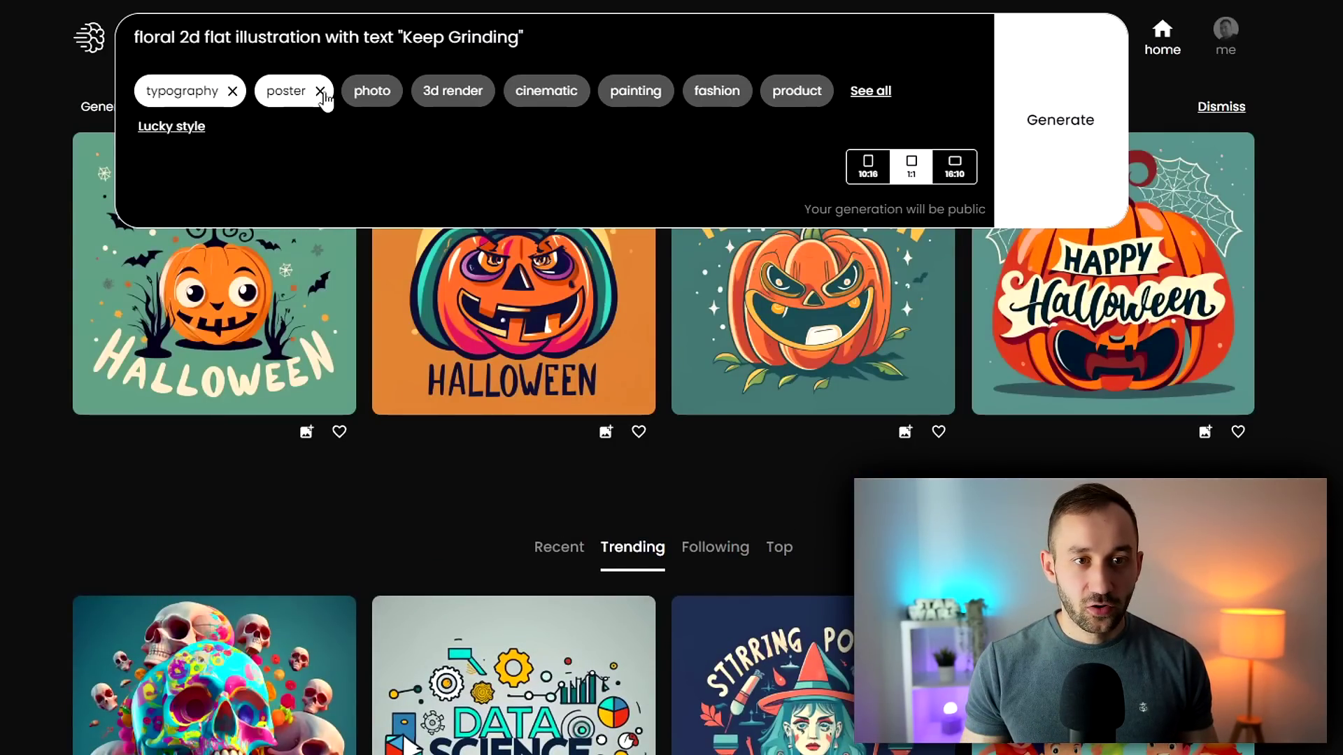
left_click(321, 91)
left_click(856, 91)
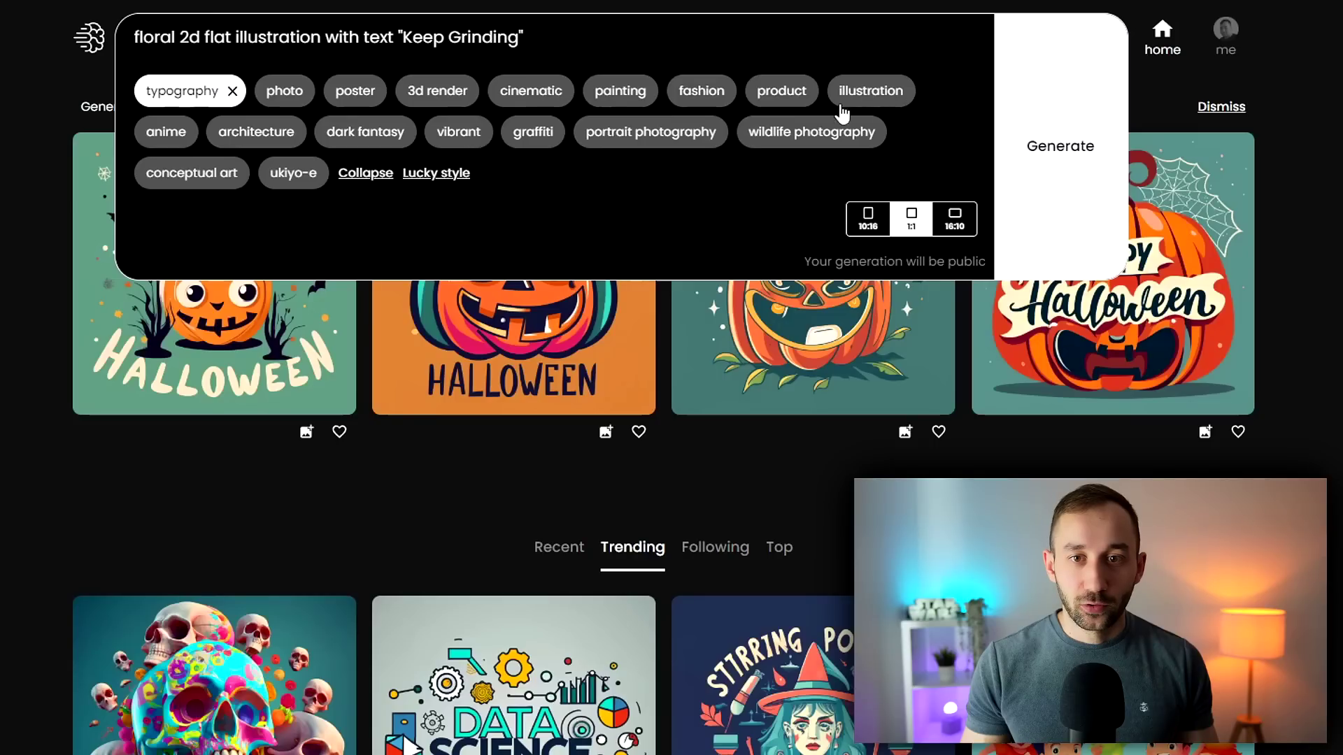
left_click(872, 93)
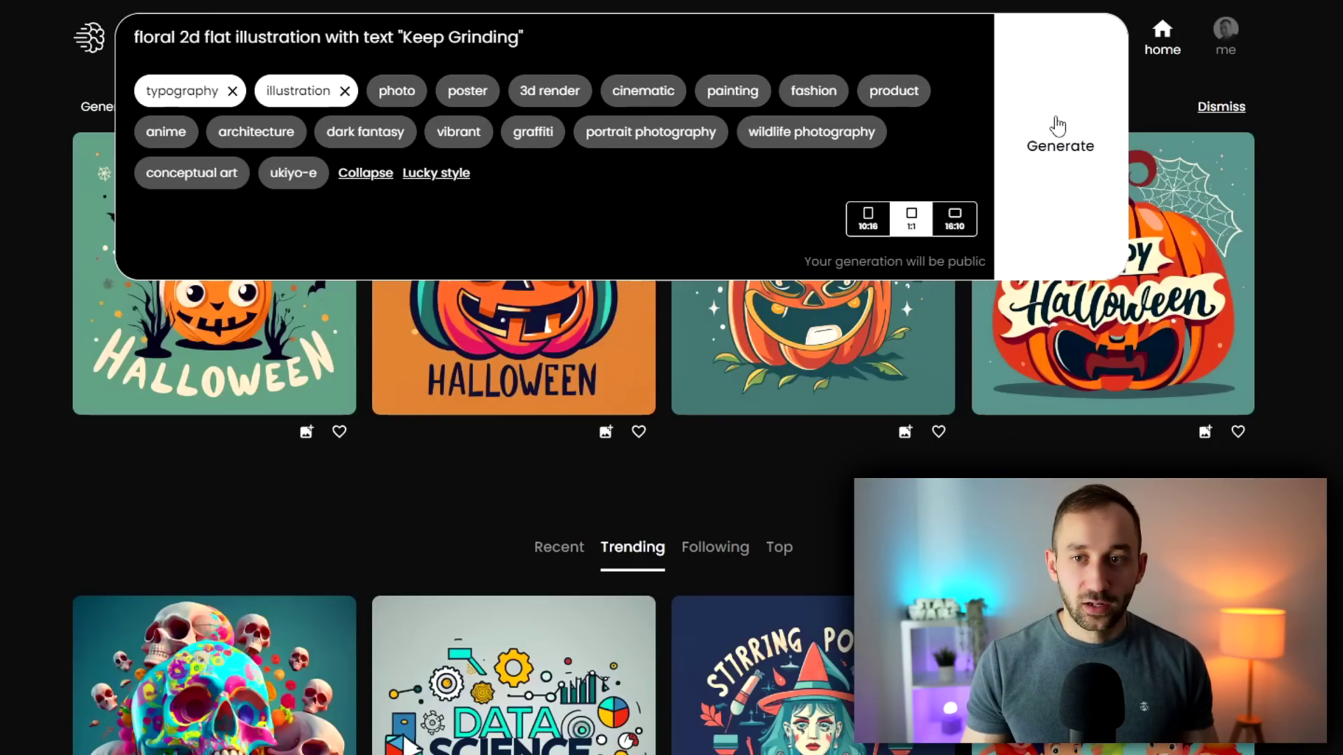
Step: Generate the Keep Grinding images and view the new result in your profile gallery
left_click(1066, 149)
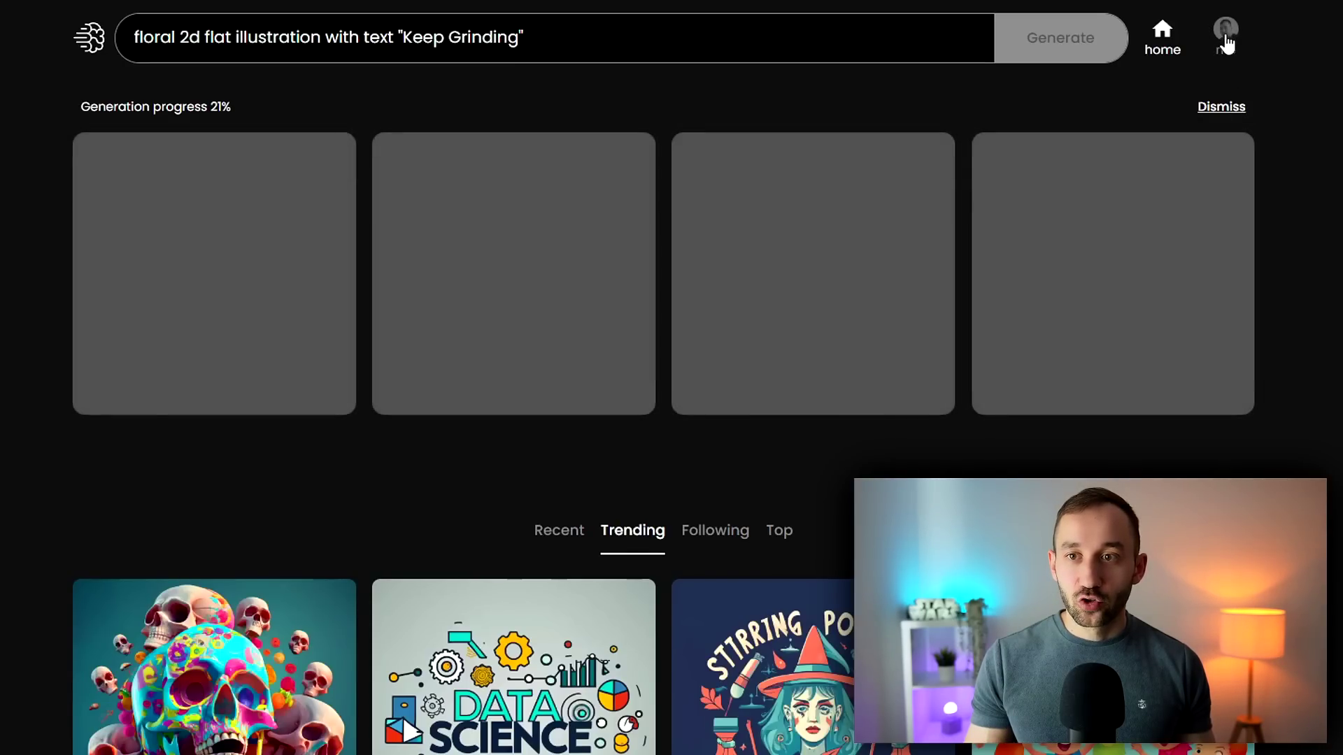
left_click(1225, 41)
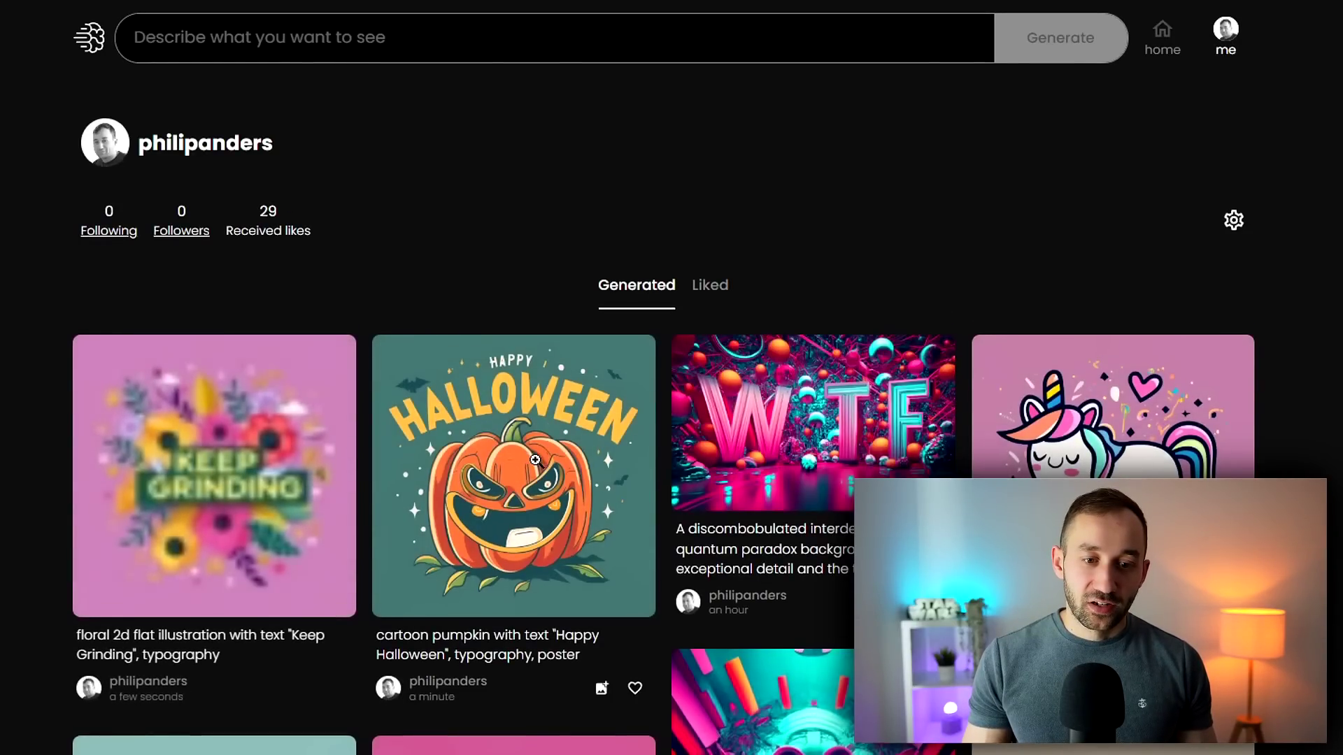
scroll(473, 312, "down", 1)
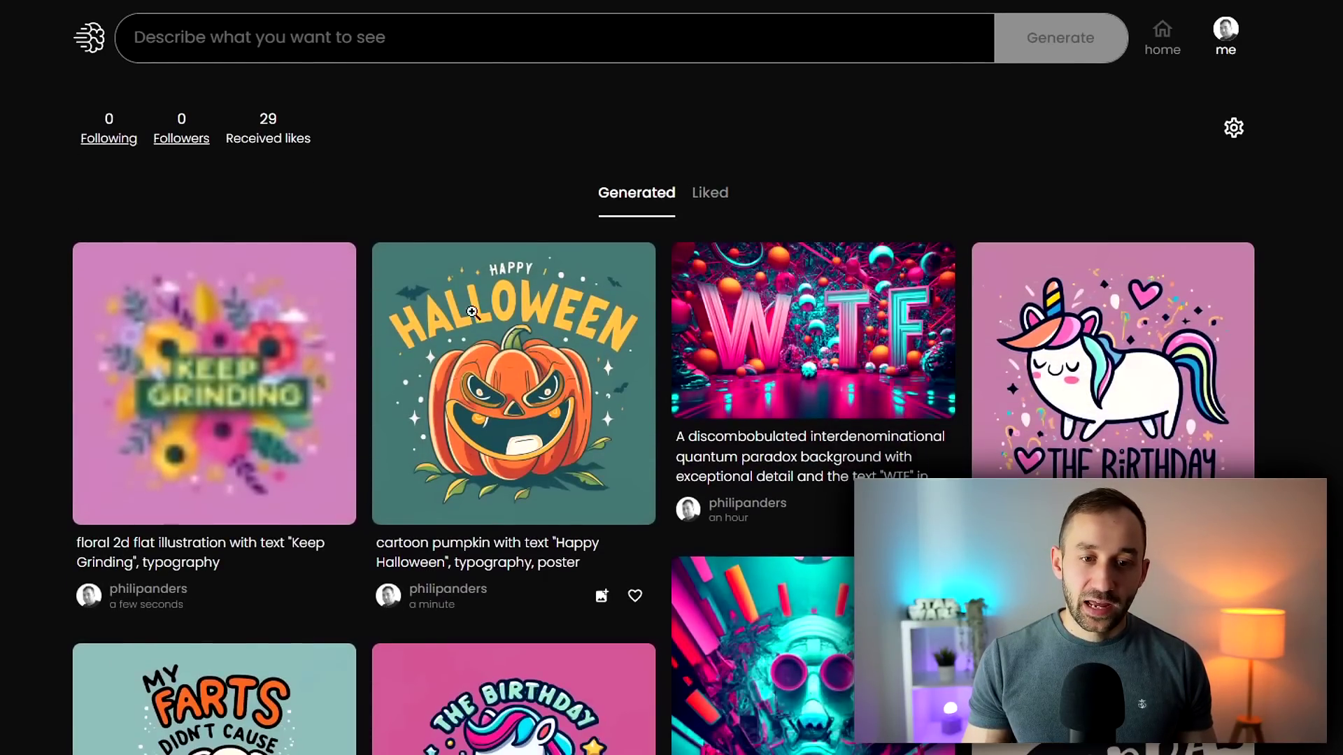
Step: Open the Happy Halloween generation and compare its variants, including the orange witch-hat one, settling on the teal pumpkin
left_click(493, 408)
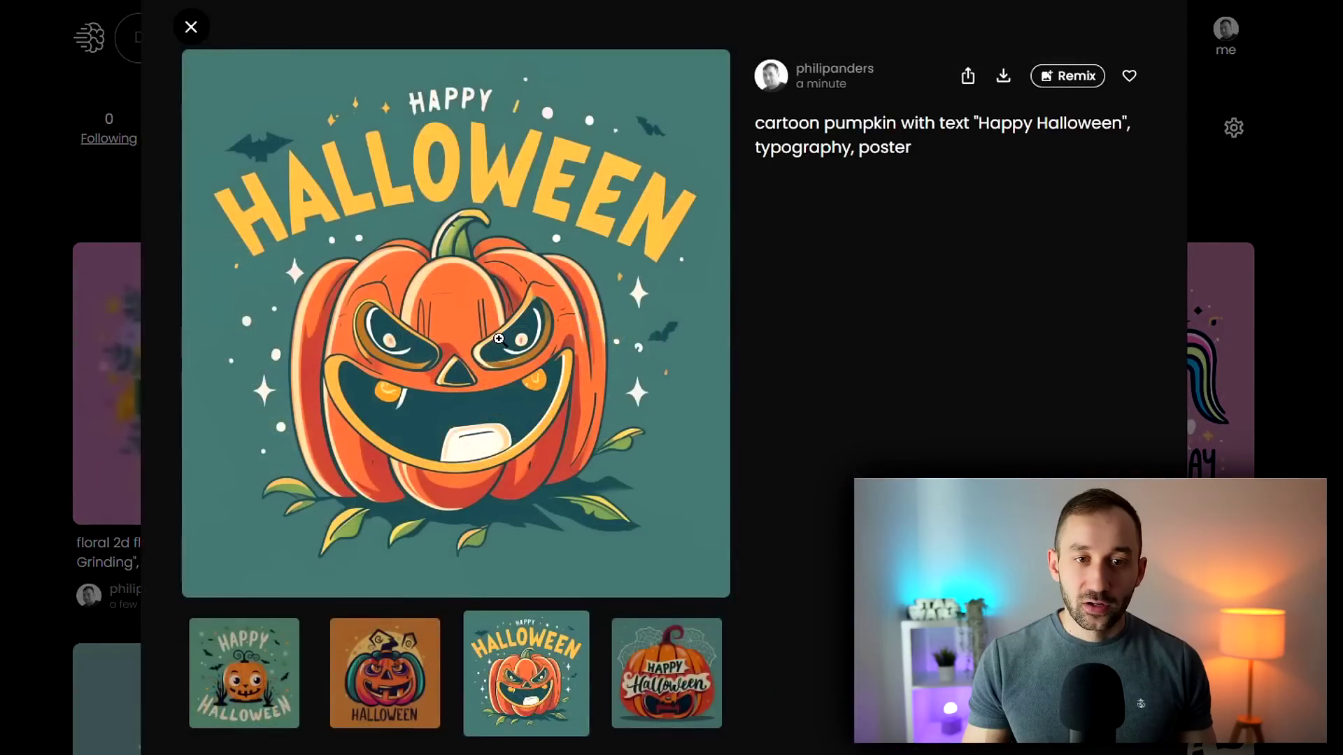
left_click(266, 672)
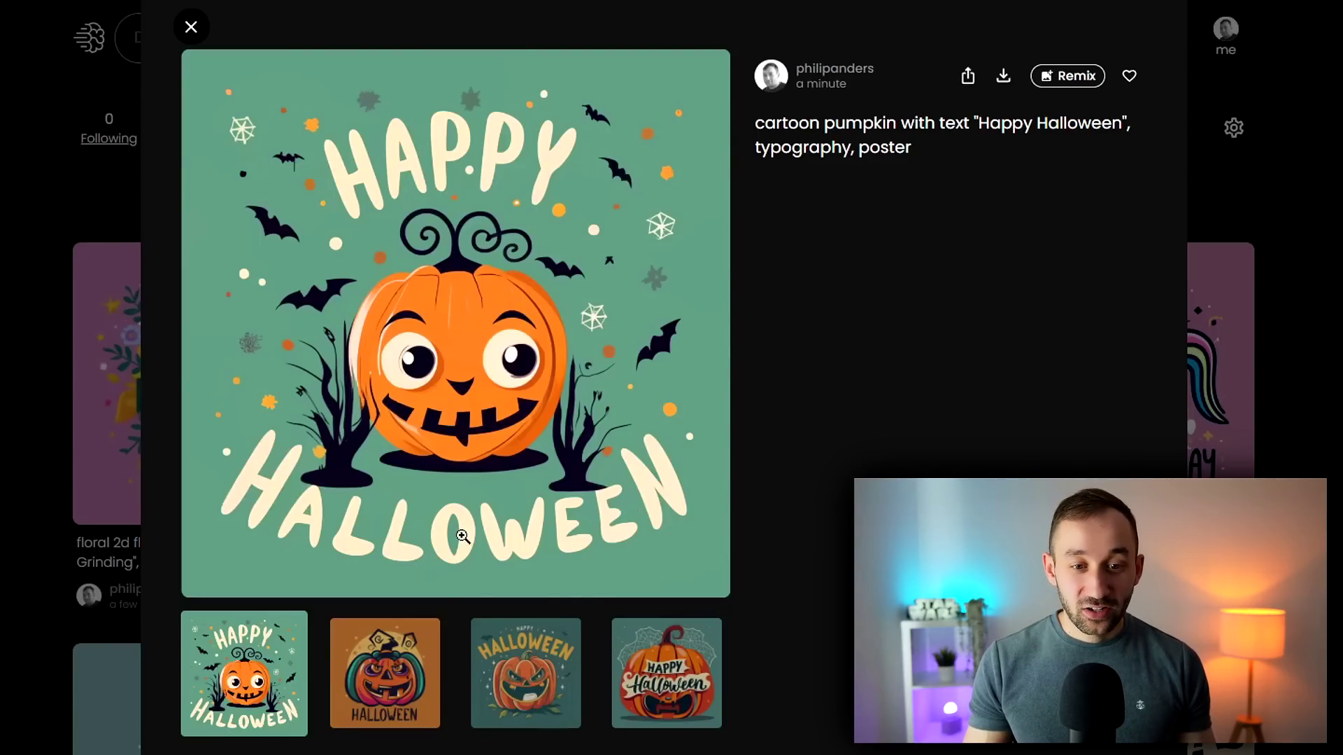
left_click(374, 699)
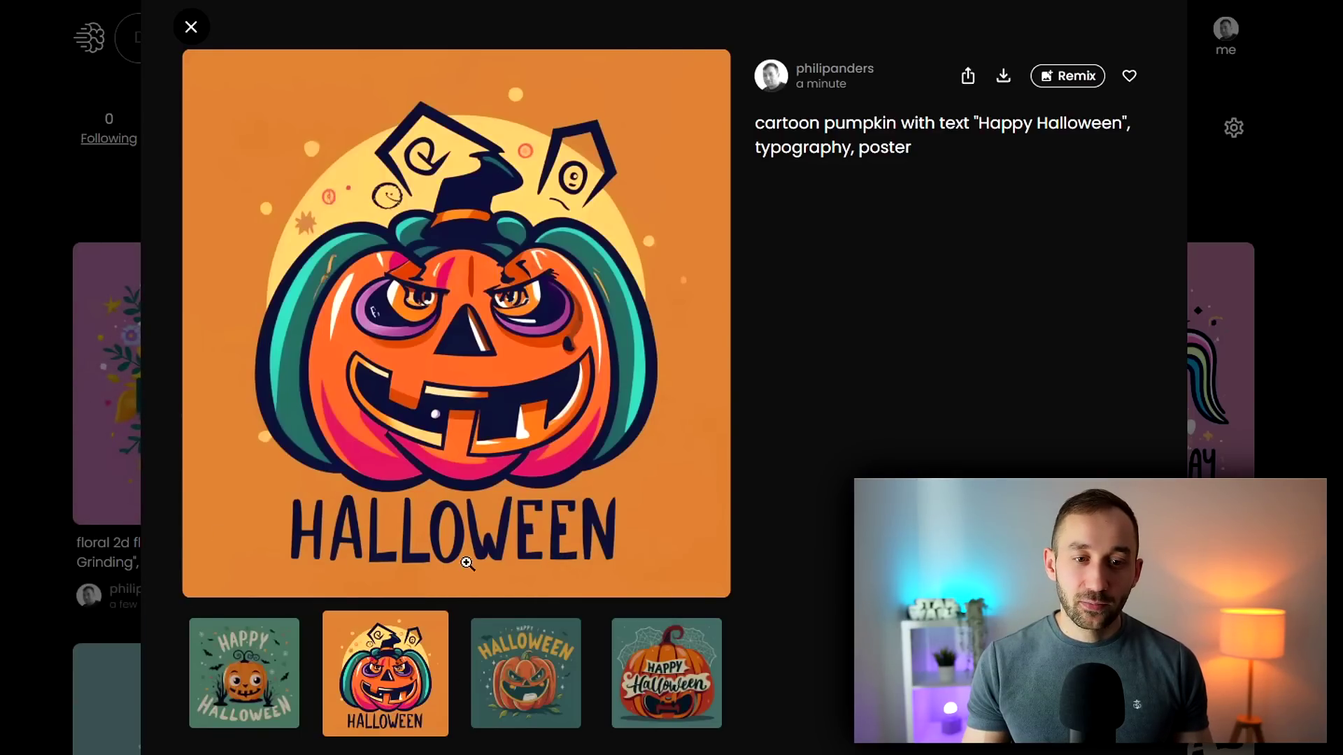
left_click(544, 687)
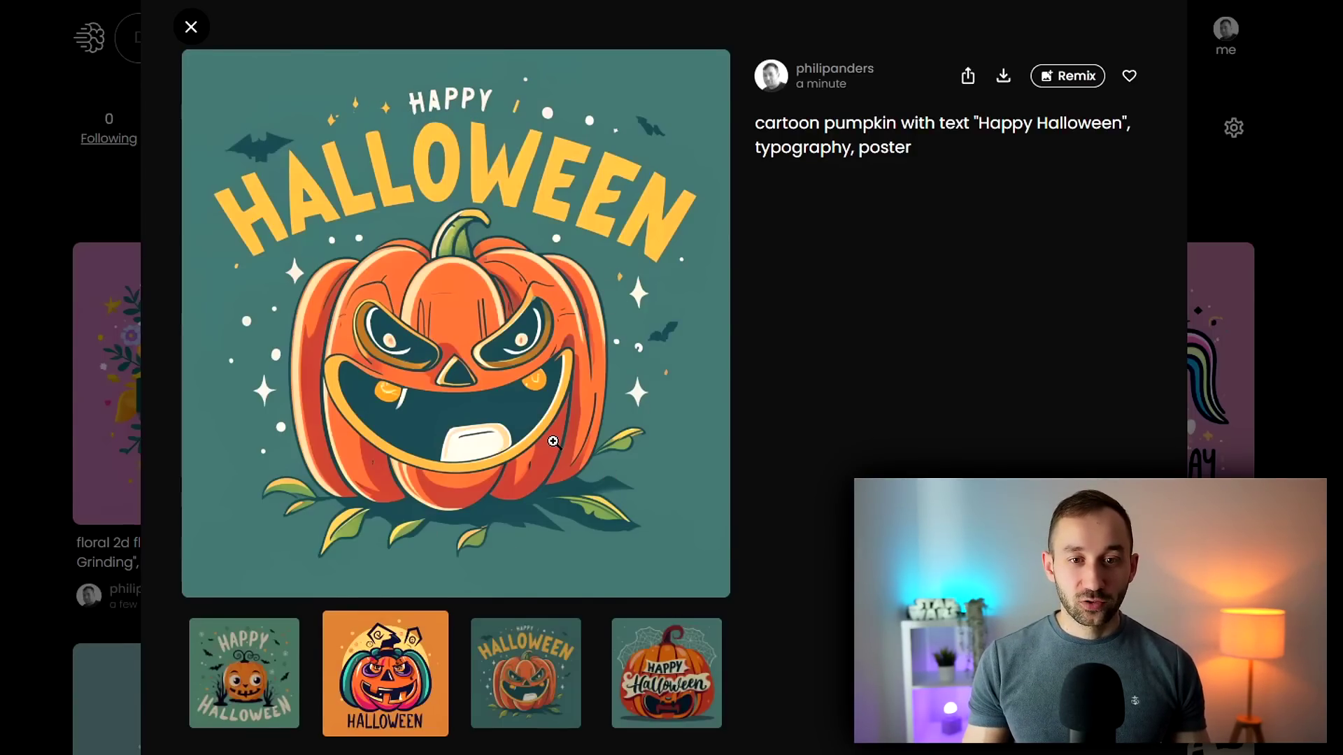
left_click(670, 677)
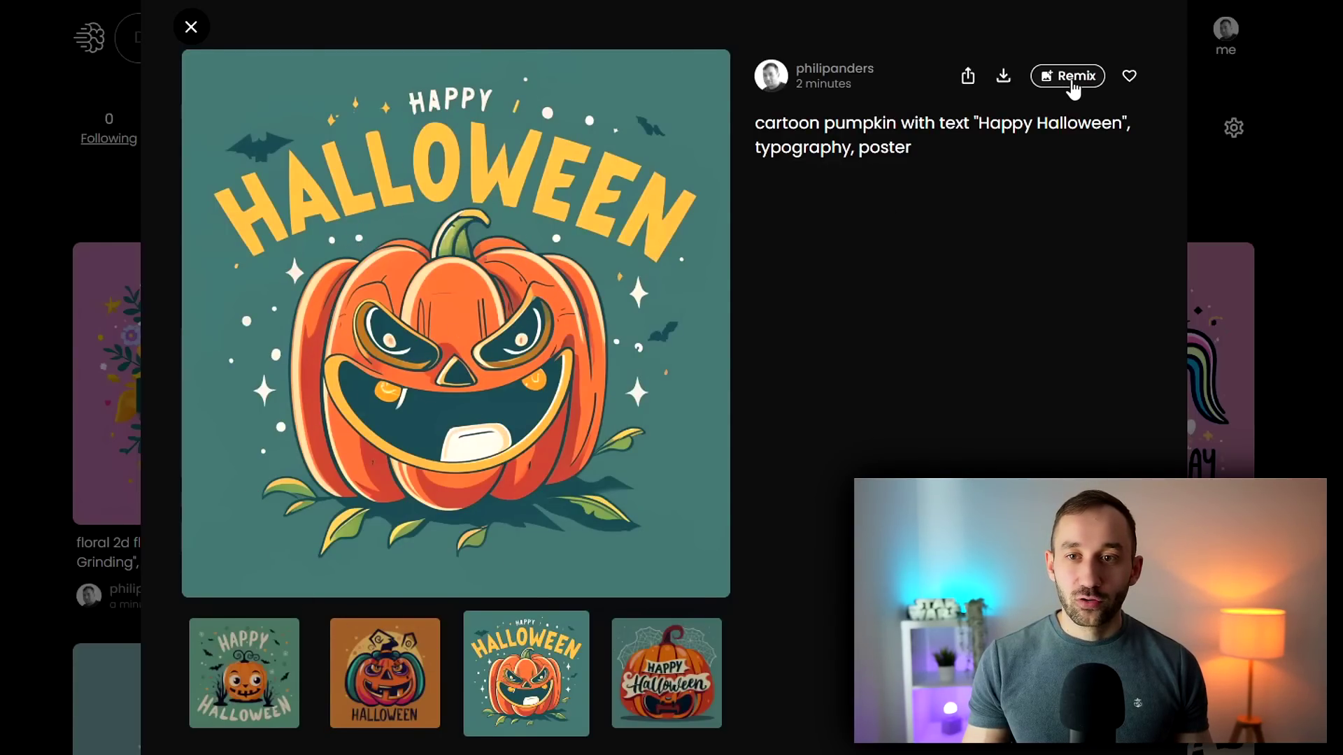
Step: Remix the teal pumpkin and generate four new Happy Halloween variations
left_click(1065, 80)
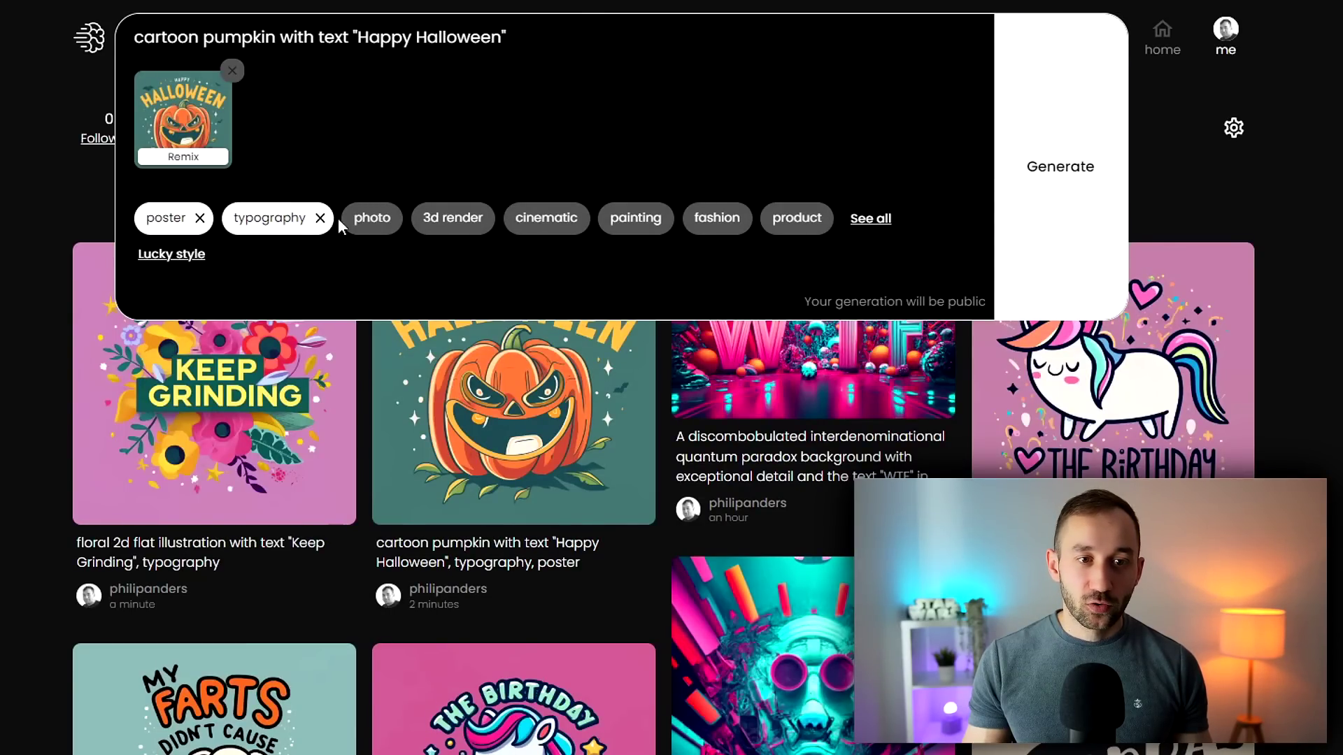
left_click(1058, 174)
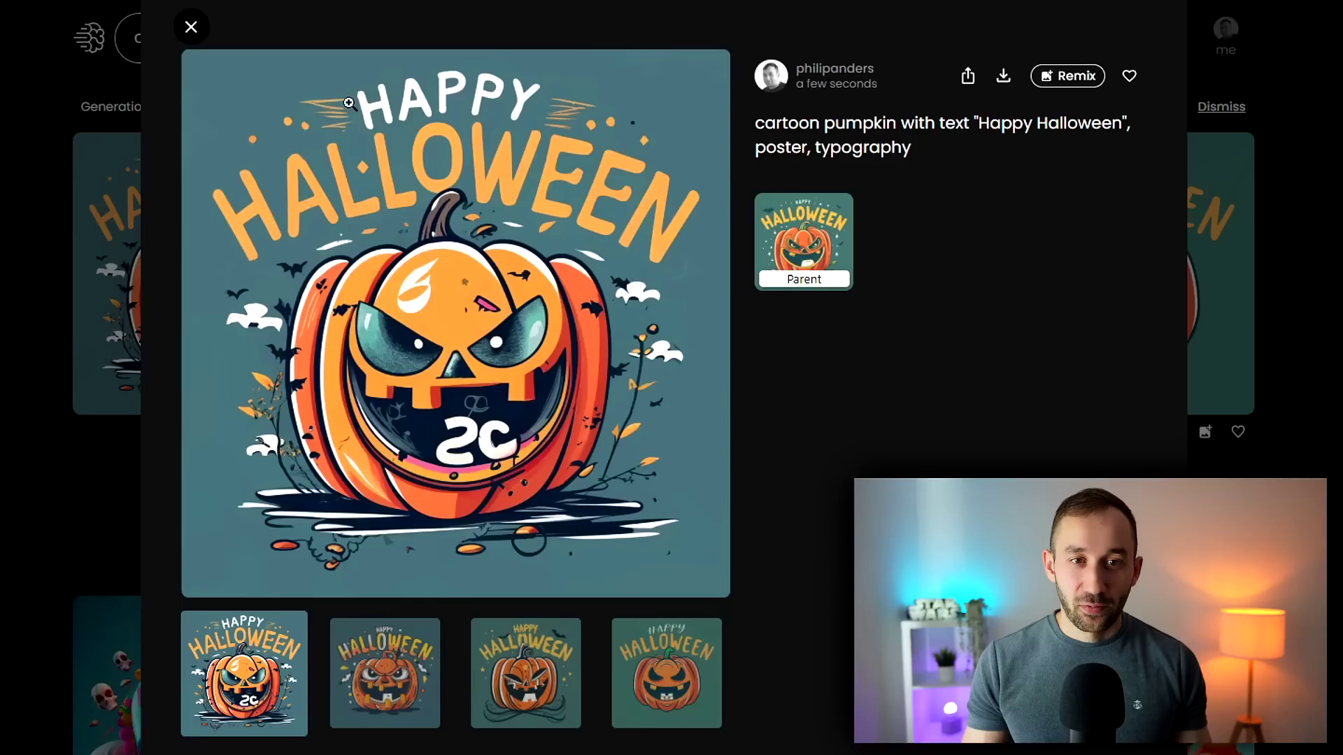
left_click(645, 672)
Step: Review the third and second remixed pumpkins, then close the viewer and return to your profile
left_click(565, 670)
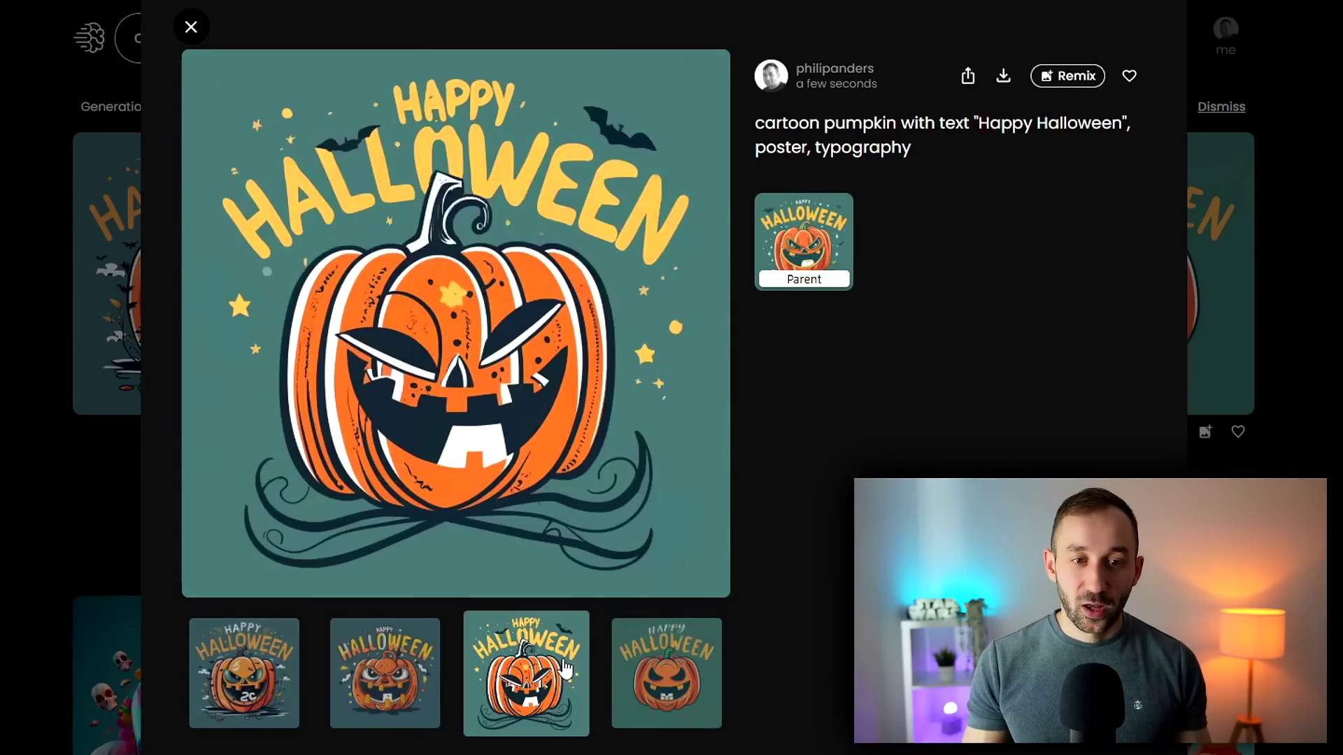
left_click(383, 684)
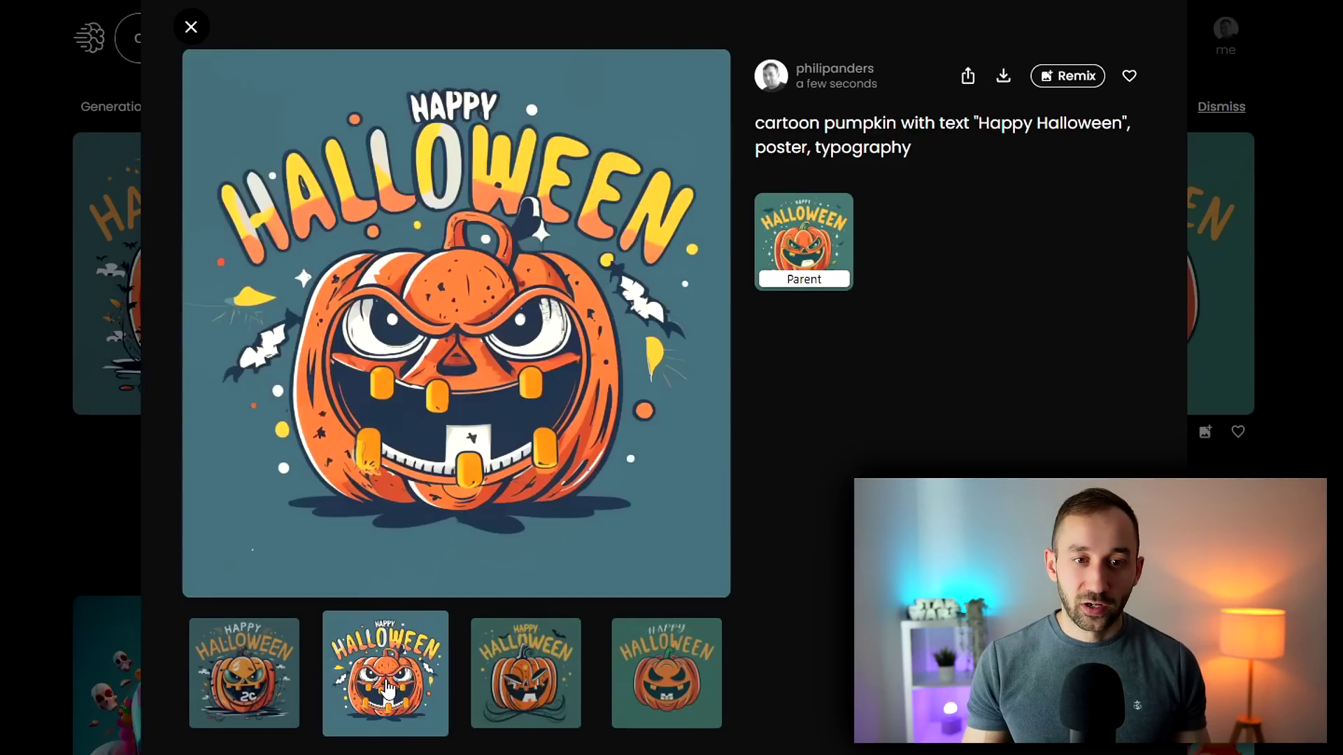
left_click(1273, 199)
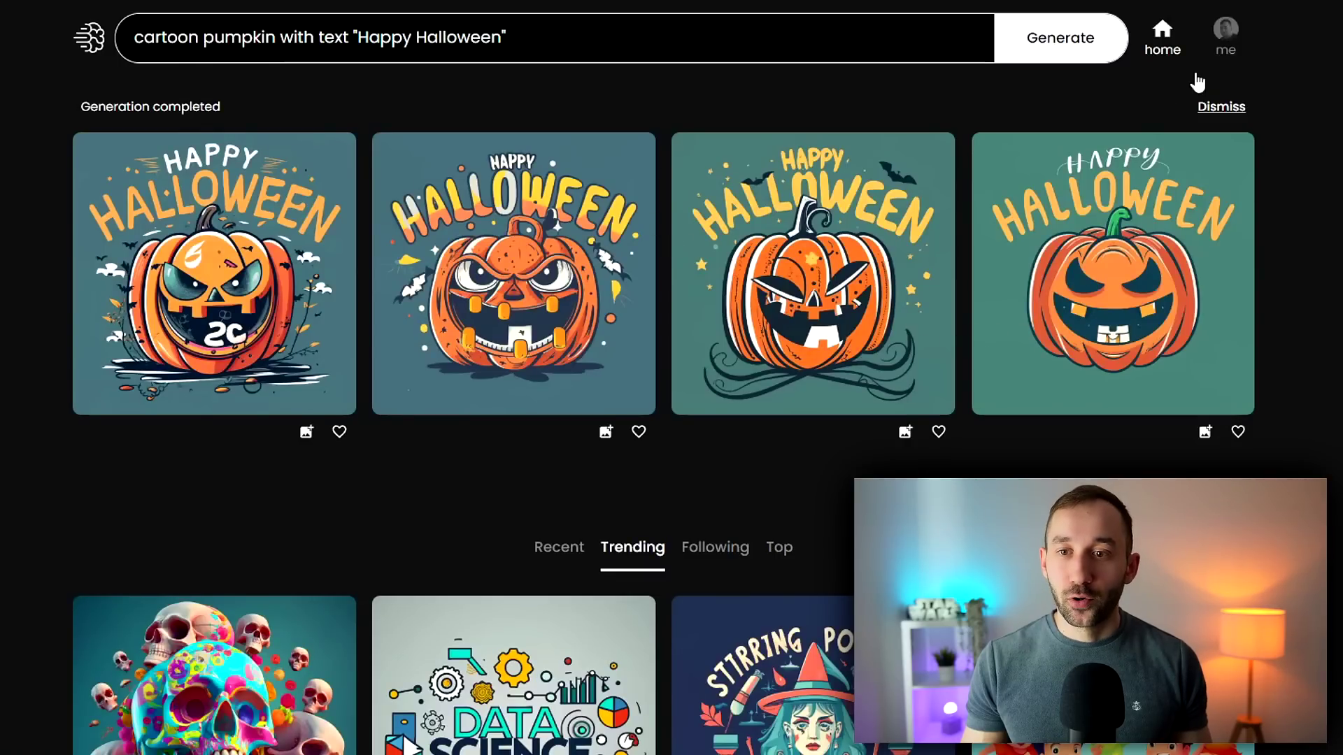
left_click(1228, 51)
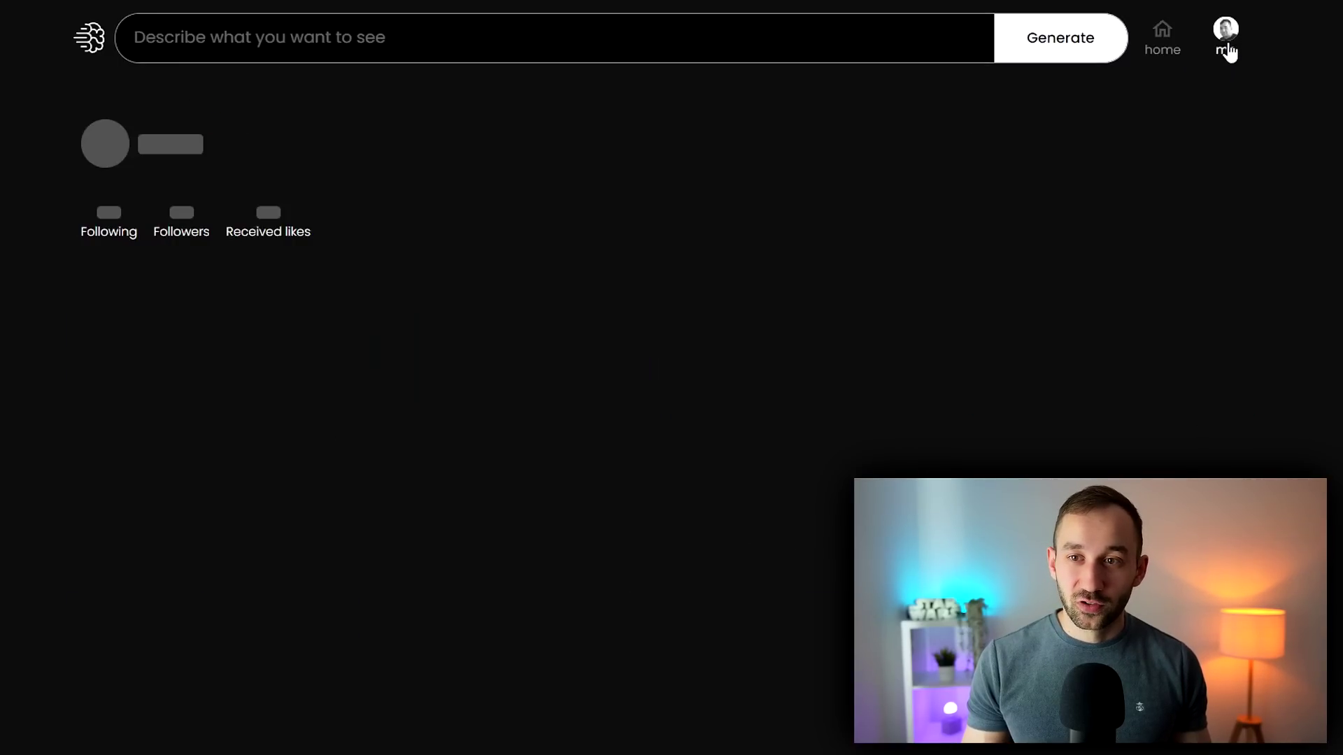
Step: Compare the green, tan and pink script Keep Grinding variants, back to the first, then close the viewer
left_click(579, 386)
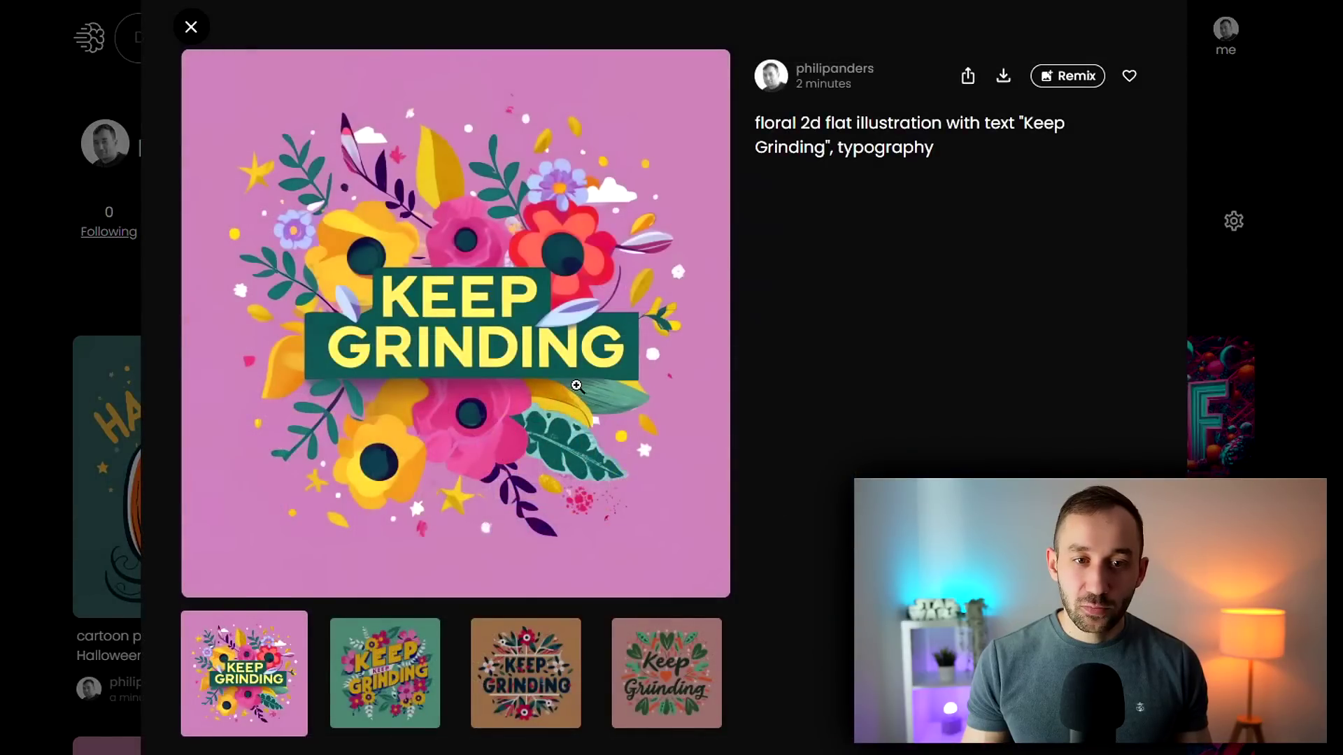
left_click(389, 665)
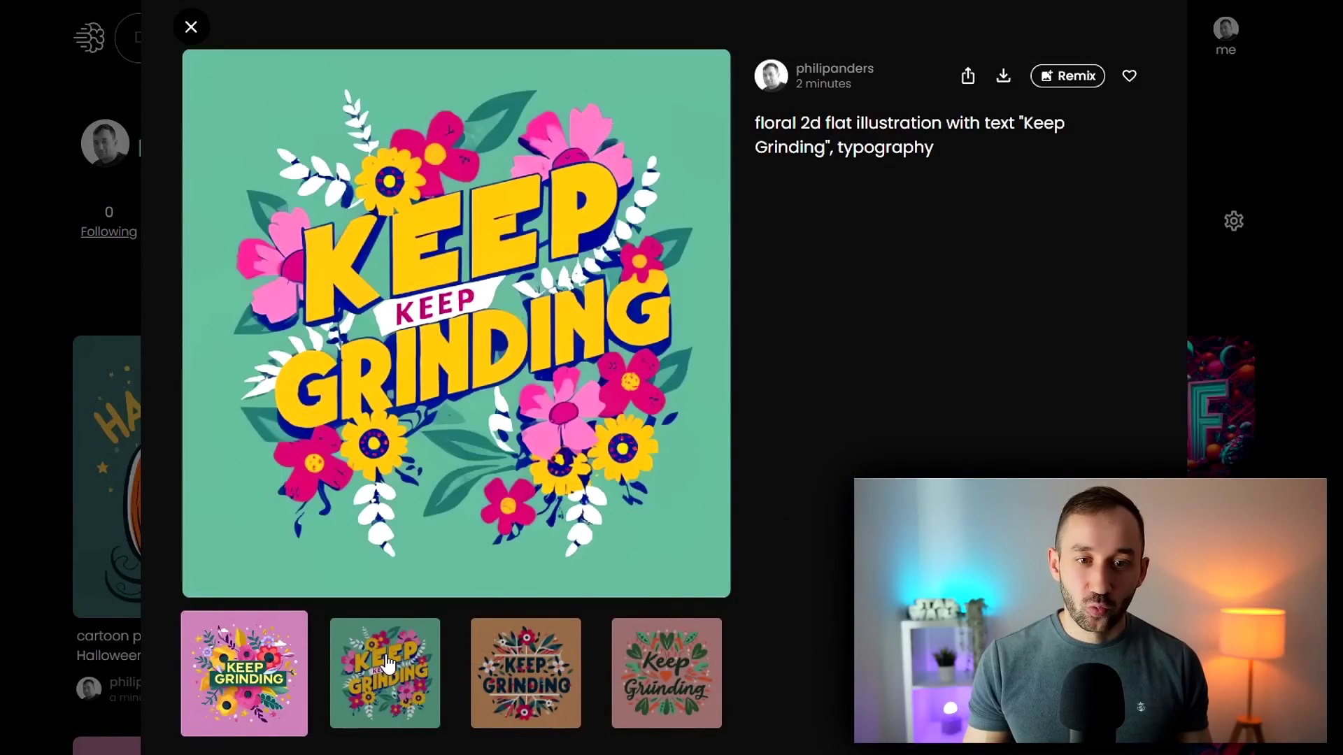
left_click(509, 671)
left_click(674, 675)
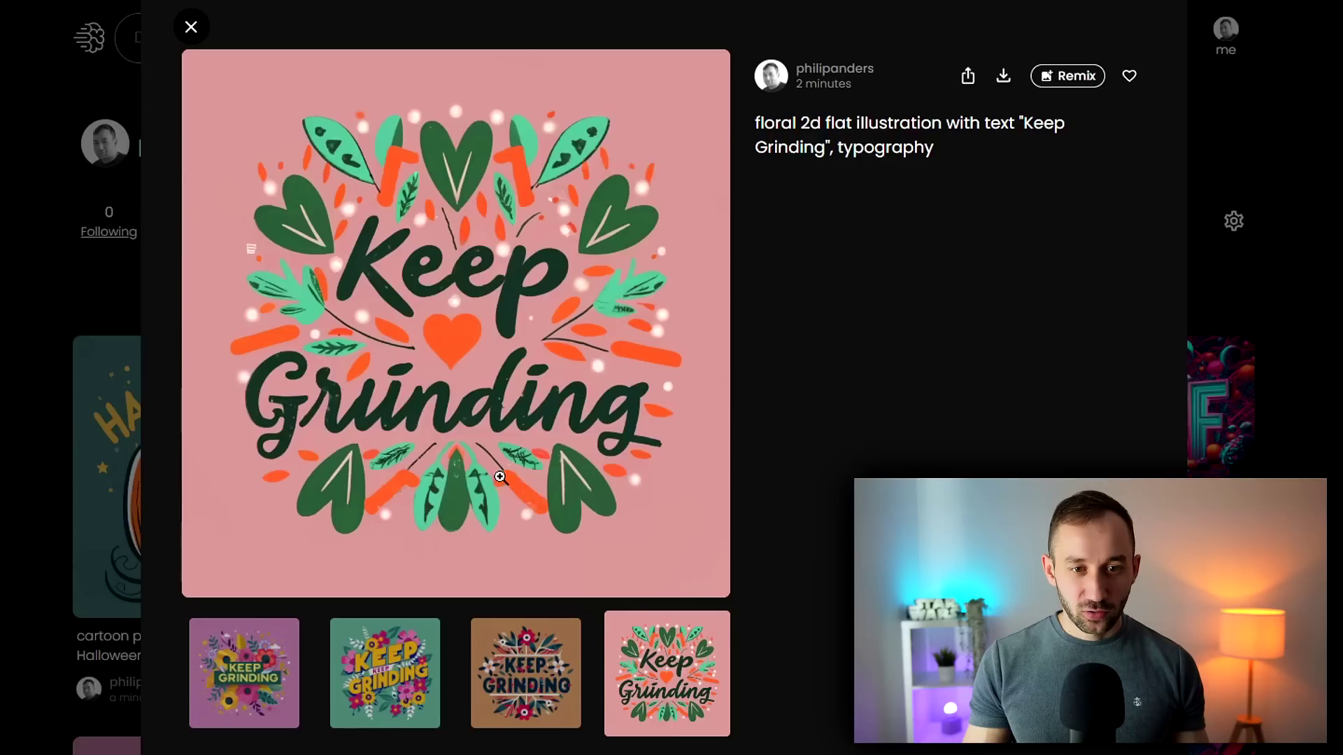
left_click(259, 683)
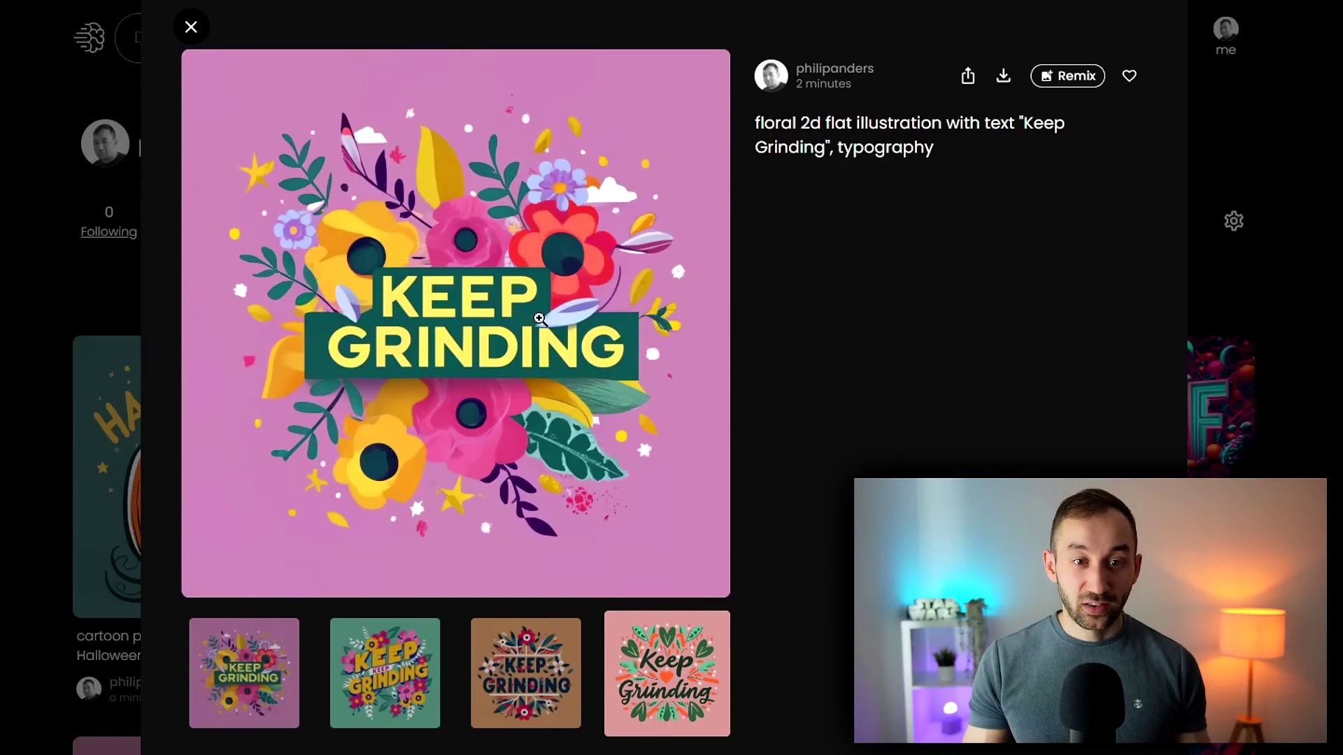
left_click(1302, 187)
Step: Scroll the feed and open the MIAMI travel poster post
scroll(1302, 187, "down", 8)
scroll(878, 306, "down", 4)
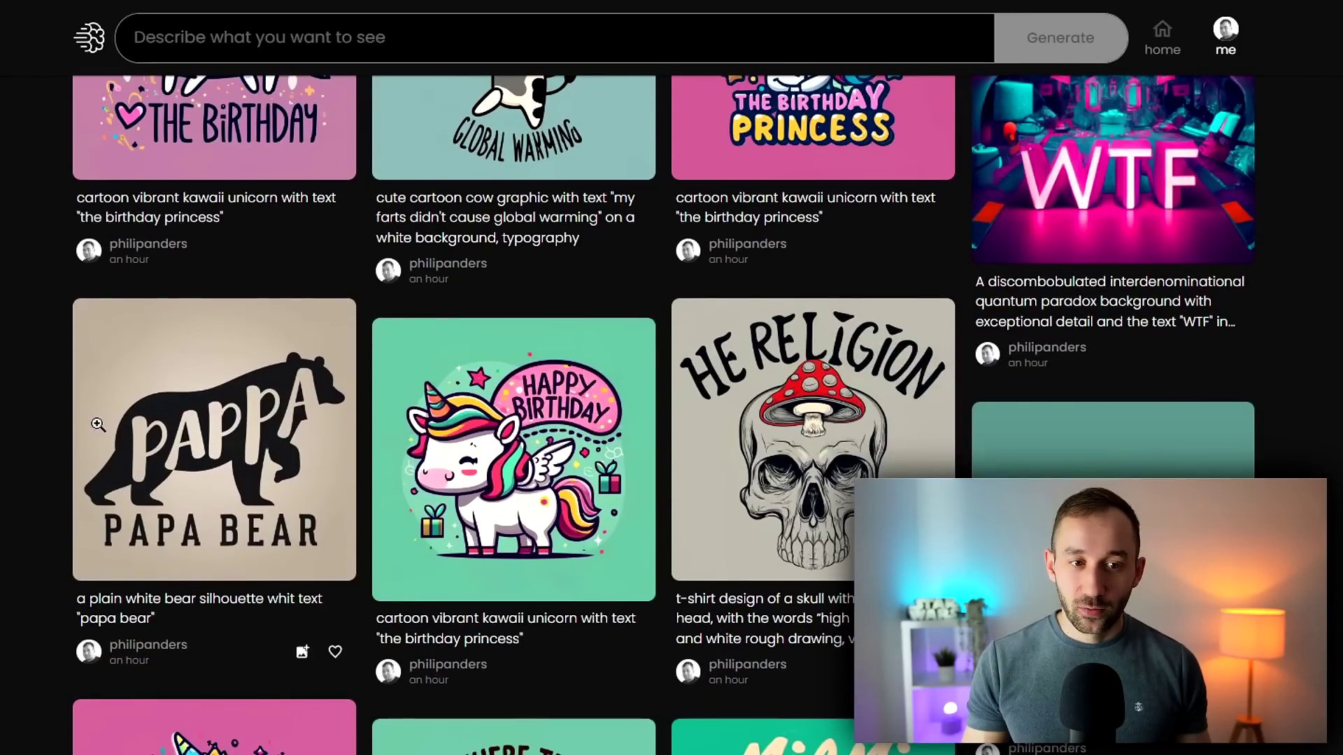
scroll(979, 489, "down", 10)
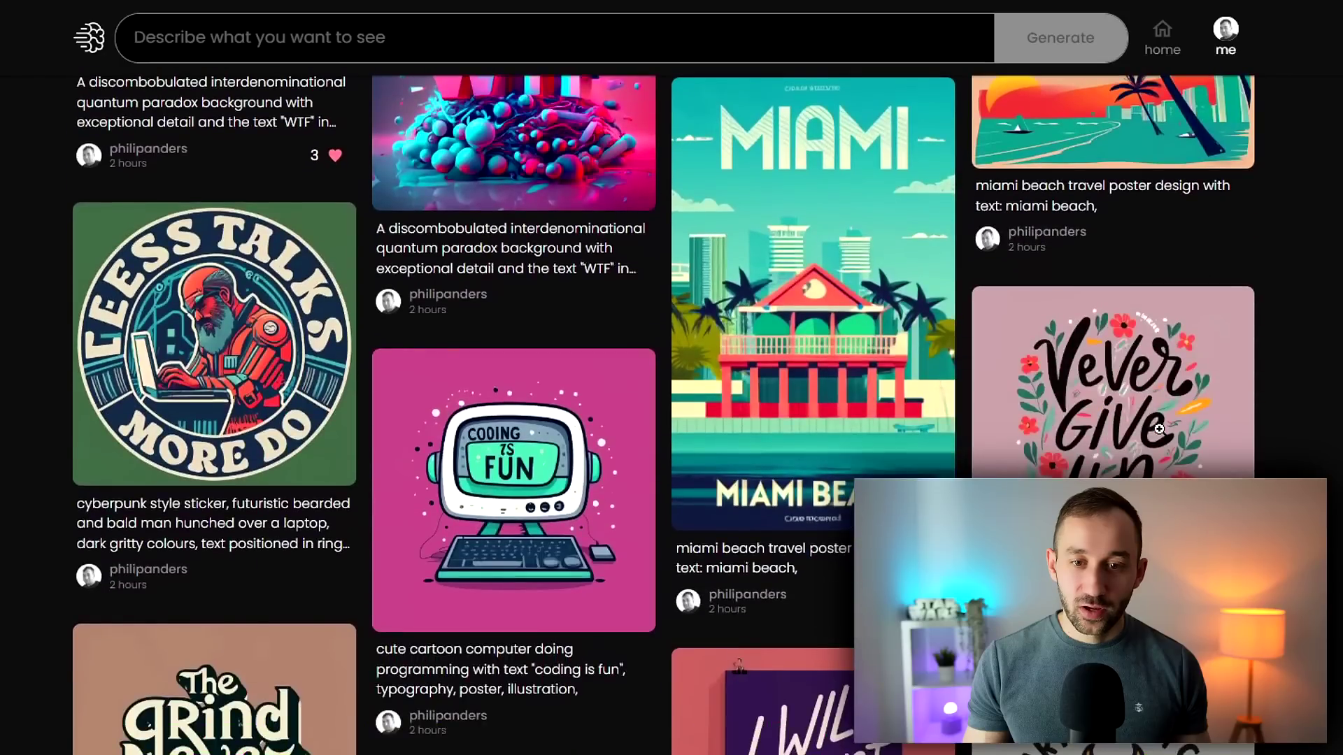
scroll(839, 559, "up", 5)
scroll(798, 578, "down", 2)
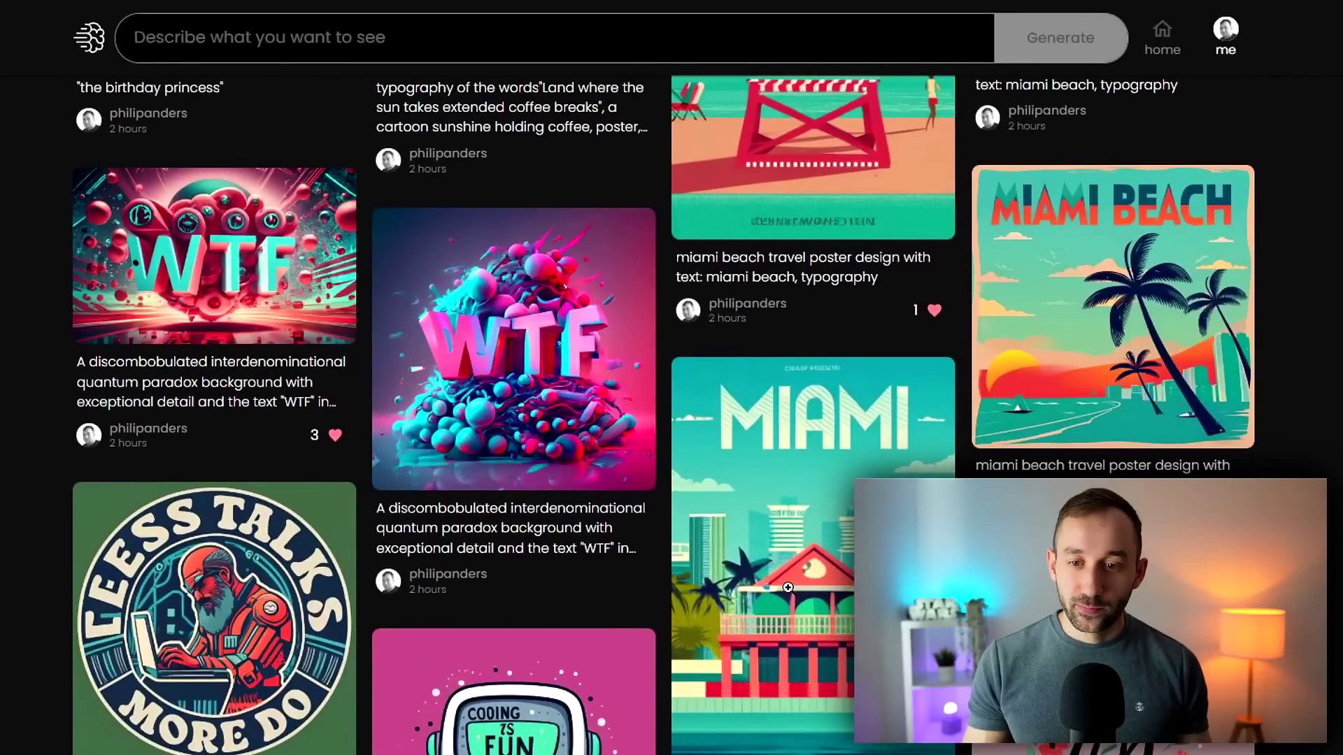
left_click(794, 587)
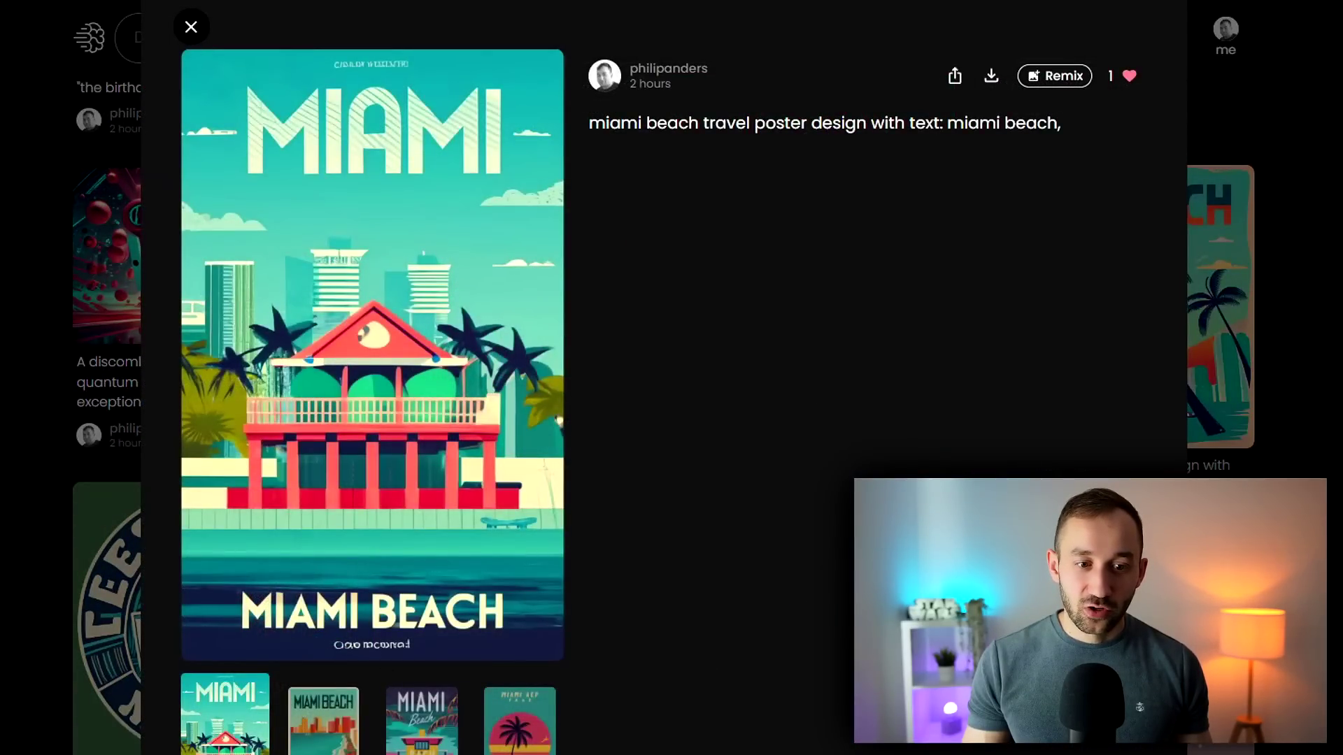
Step: Compare the Miami shoreline, lifeguard hut and palm-tree sunset variants, returning to the first
left_click(323, 713)
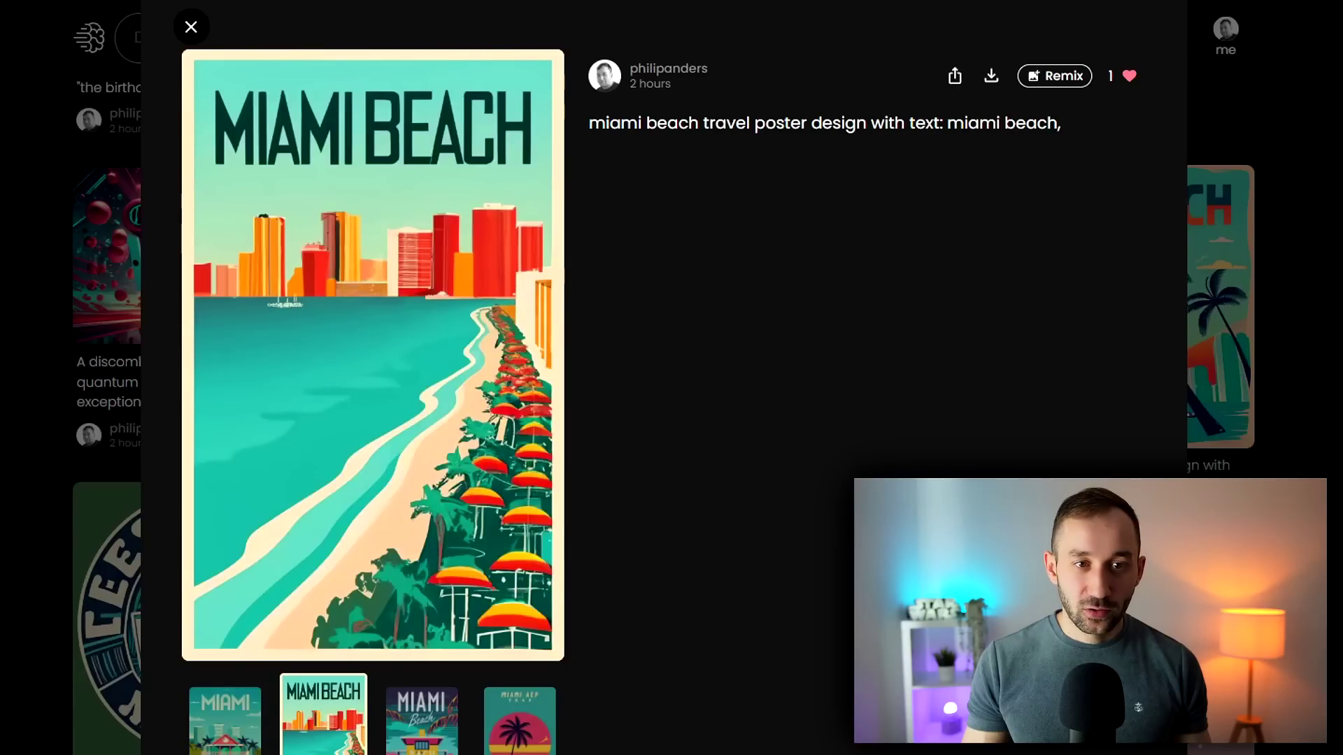
left_click(421, 713)
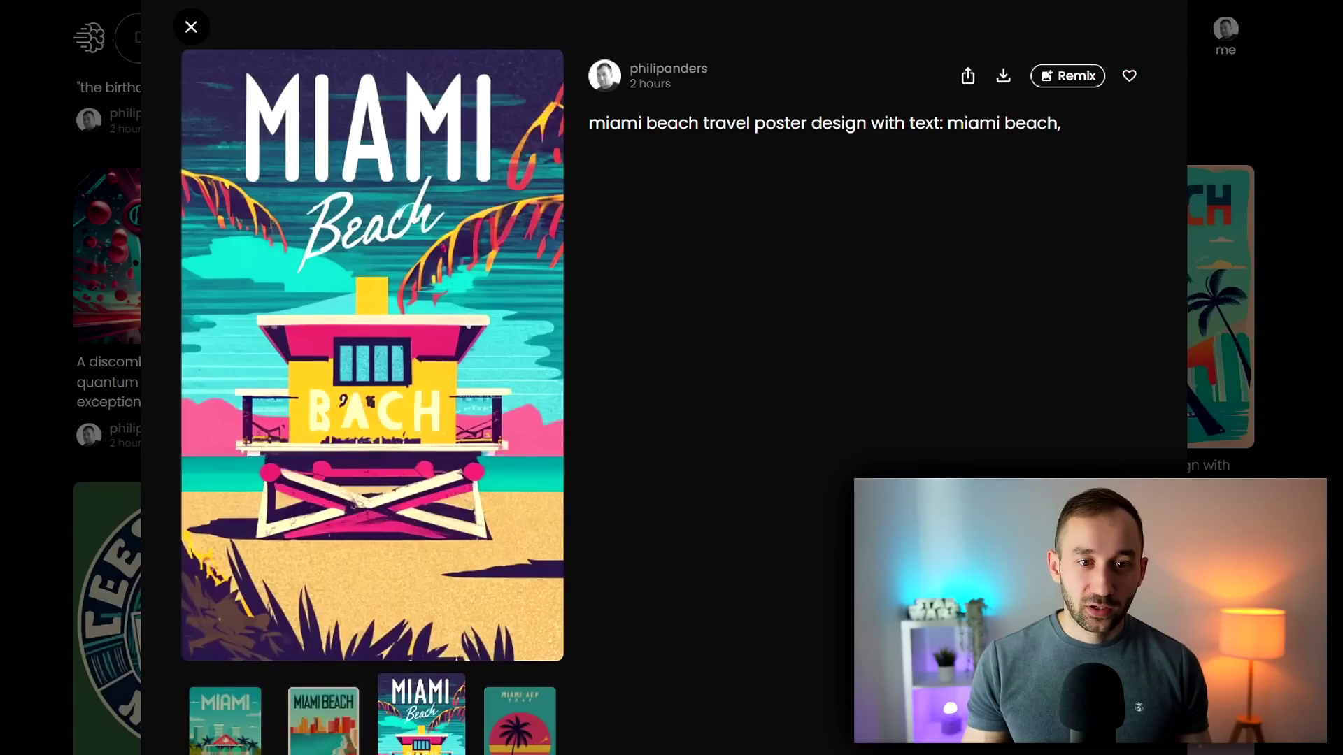
left_click(520, 720)
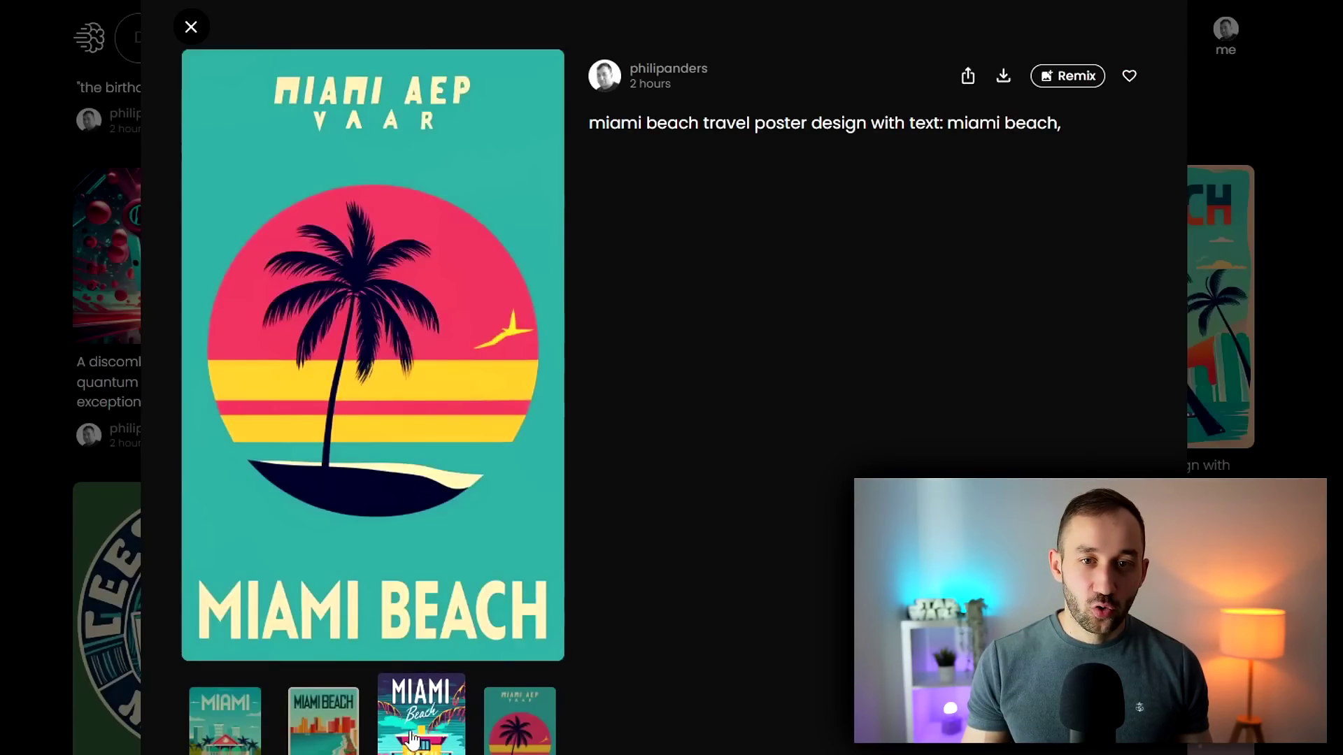
left_click(225, 720)
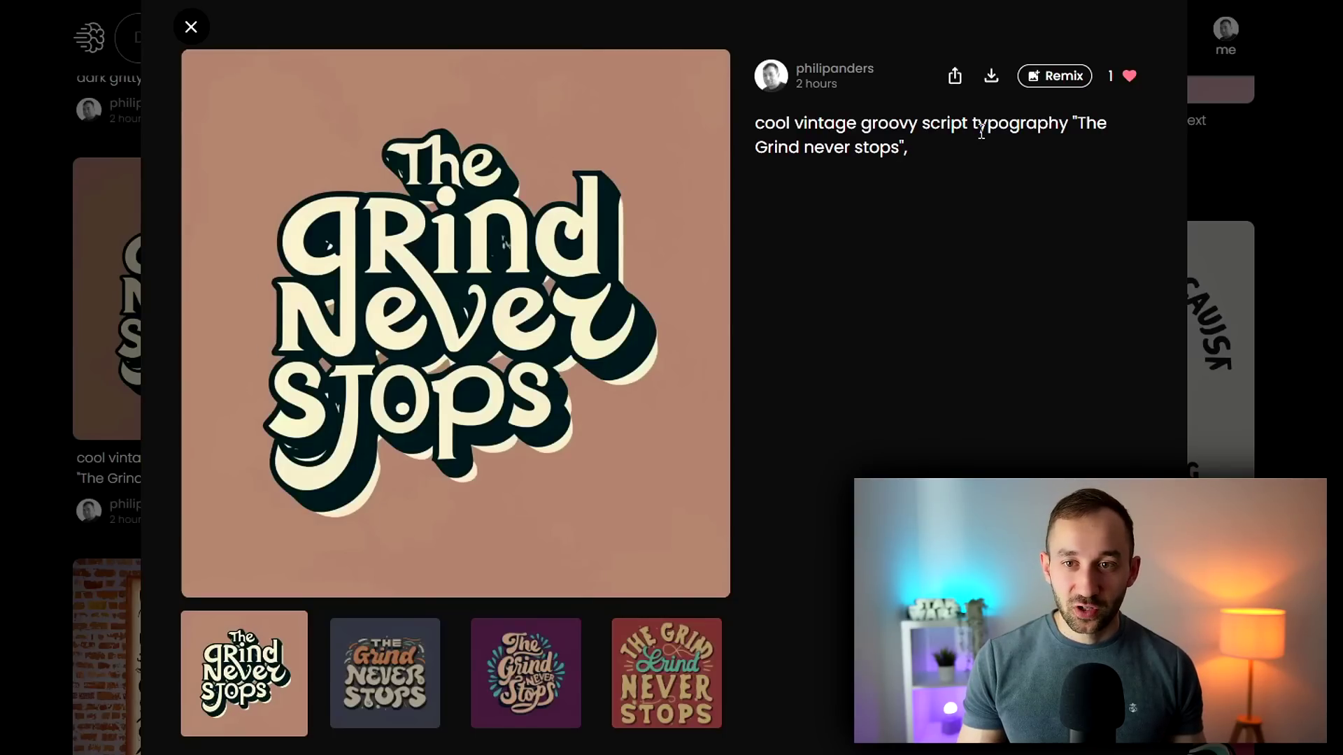
Step: Move to the avocado 'but first yoga' post, enlarge its image, then highlight the prompt words typography, poster, illustration
key("Right")
key("Right")
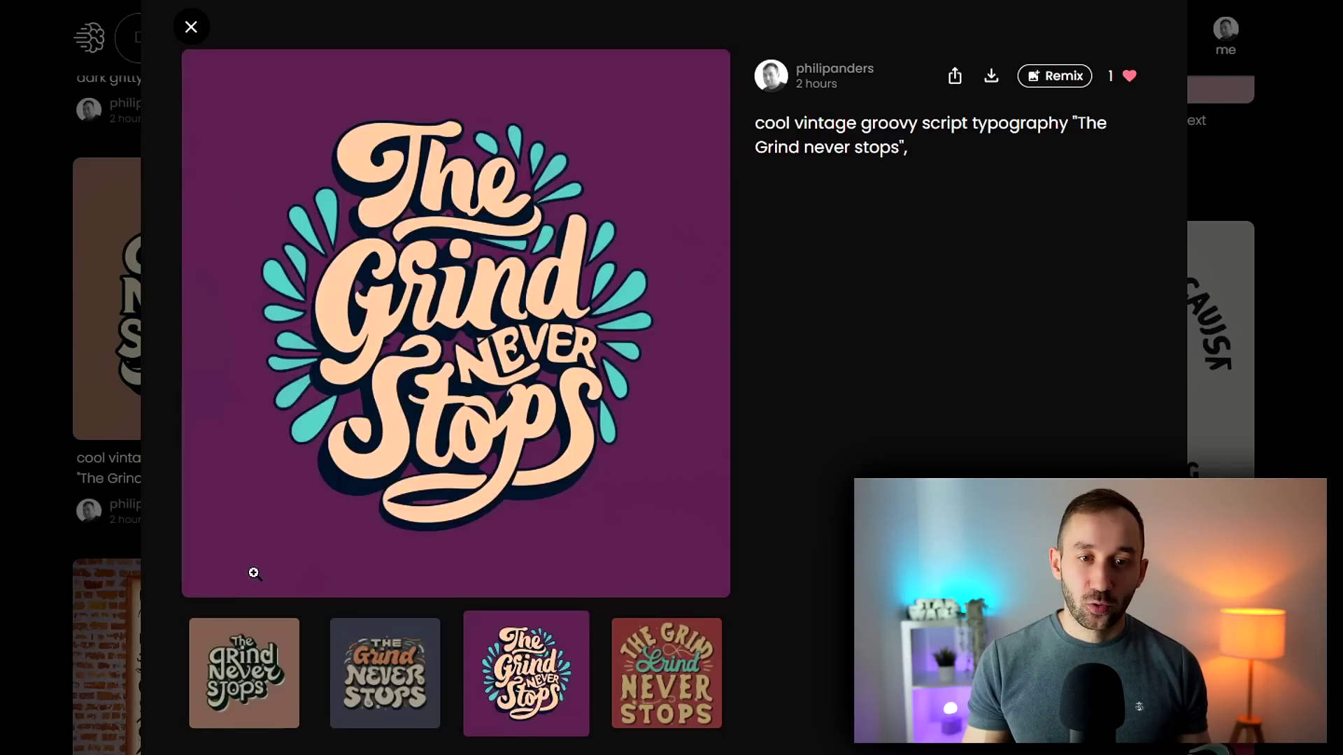
key("Down")
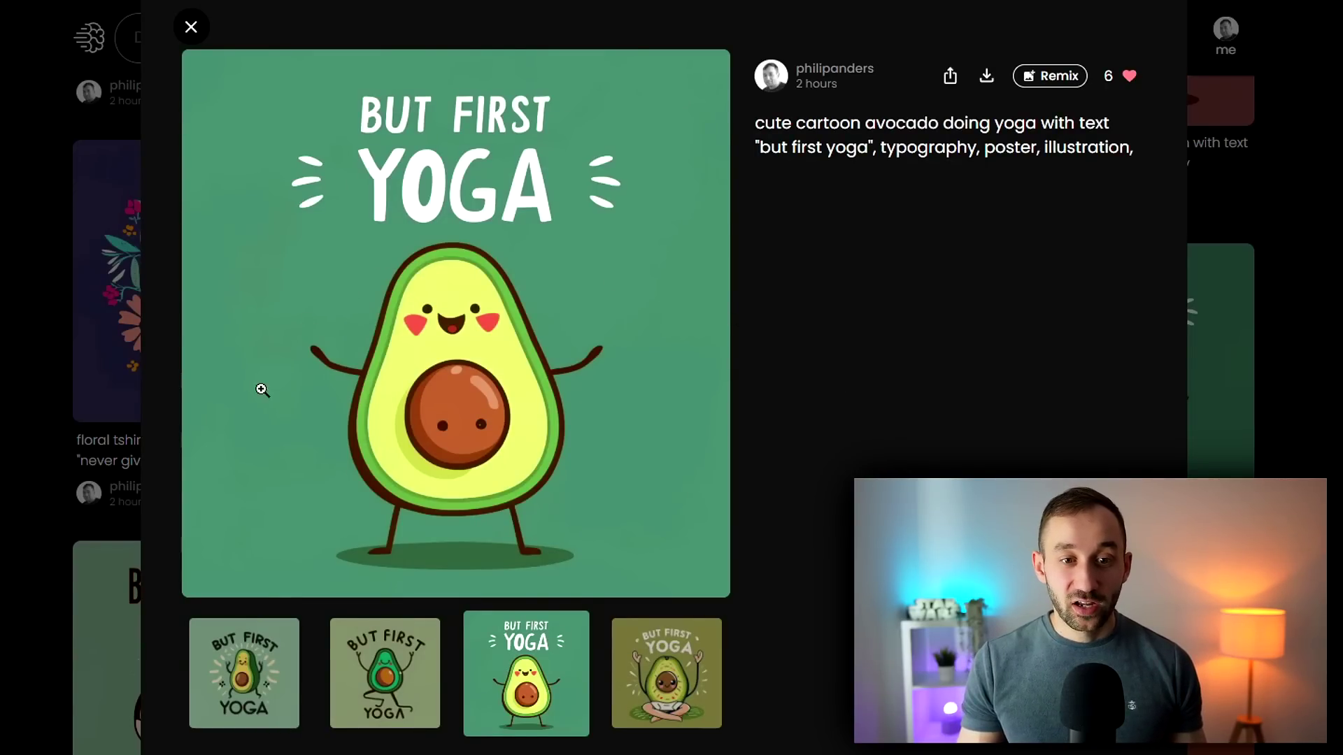
left_click(463, 350)
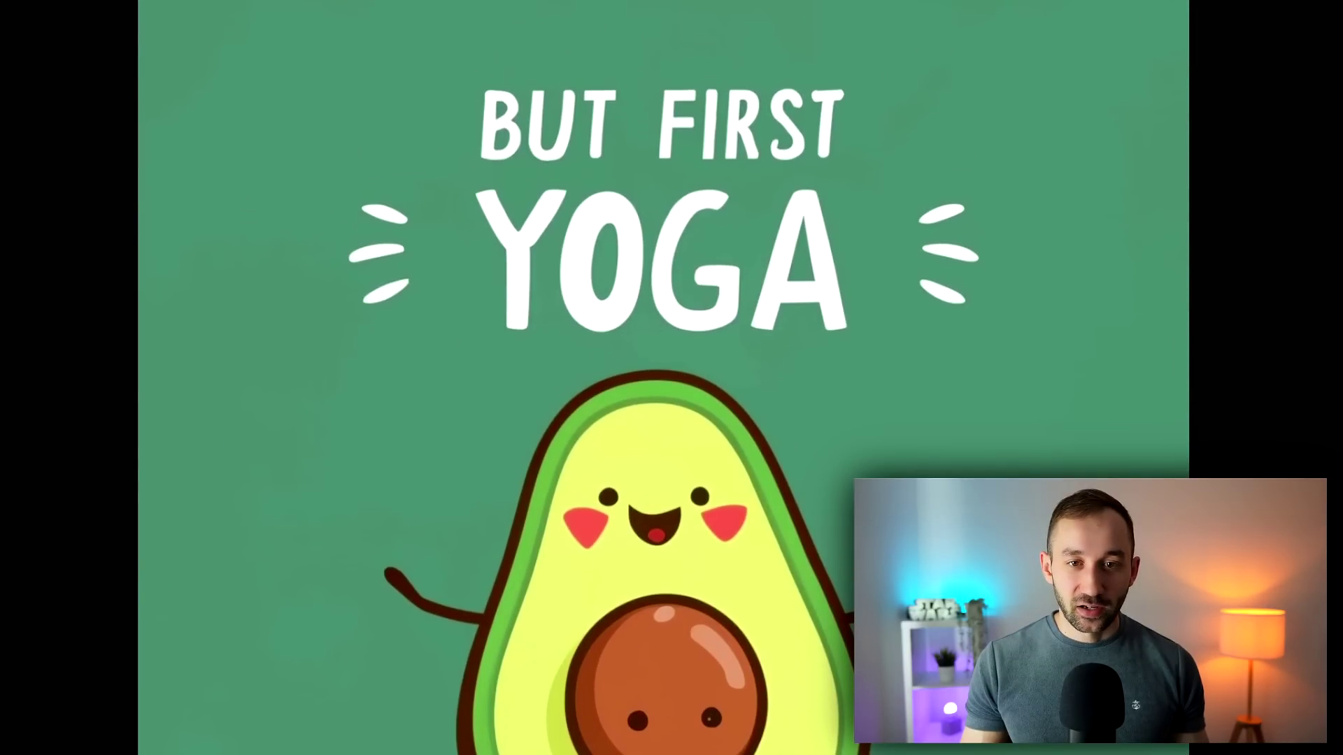
left_click(188, 413)
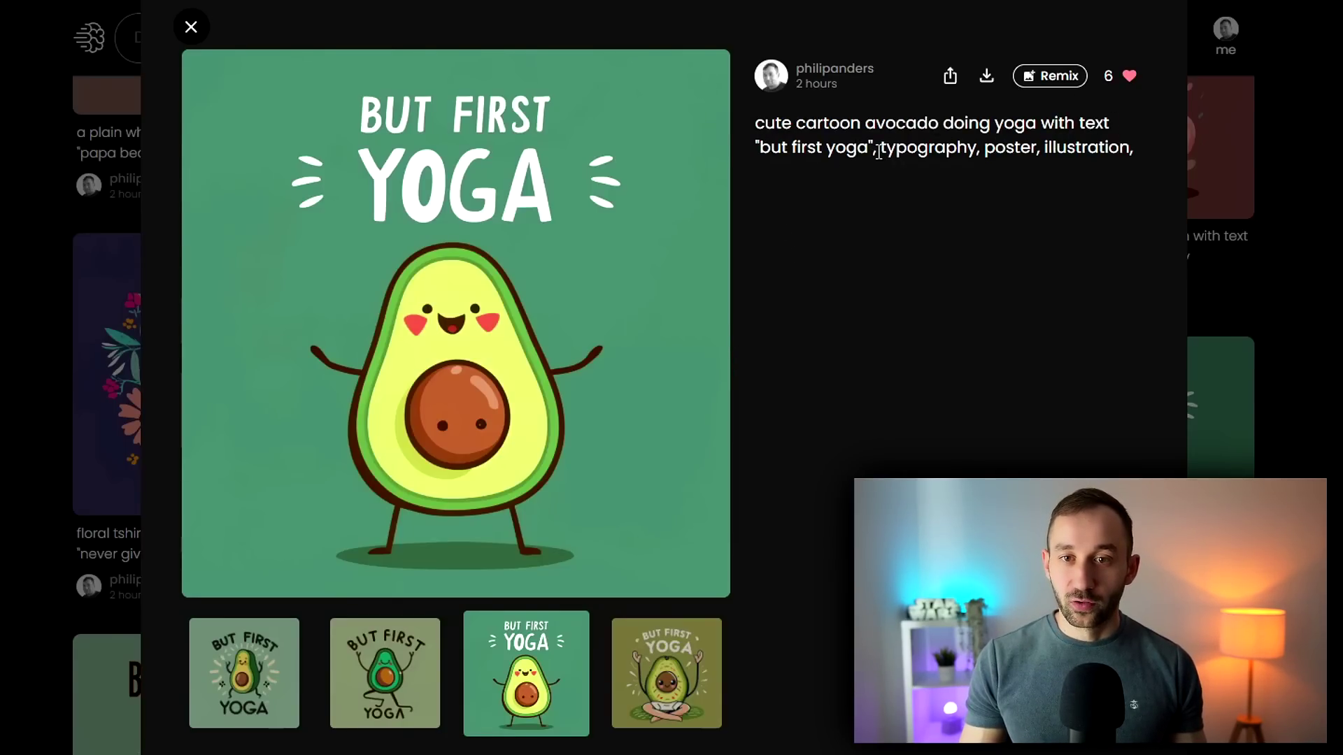
left_click_drag(883, 149, 1143, 155)
left_click(1057, 215)
Step: Close the avocado post and browse the Cow Whisperer post's second and third variations
left_click(11, 420)
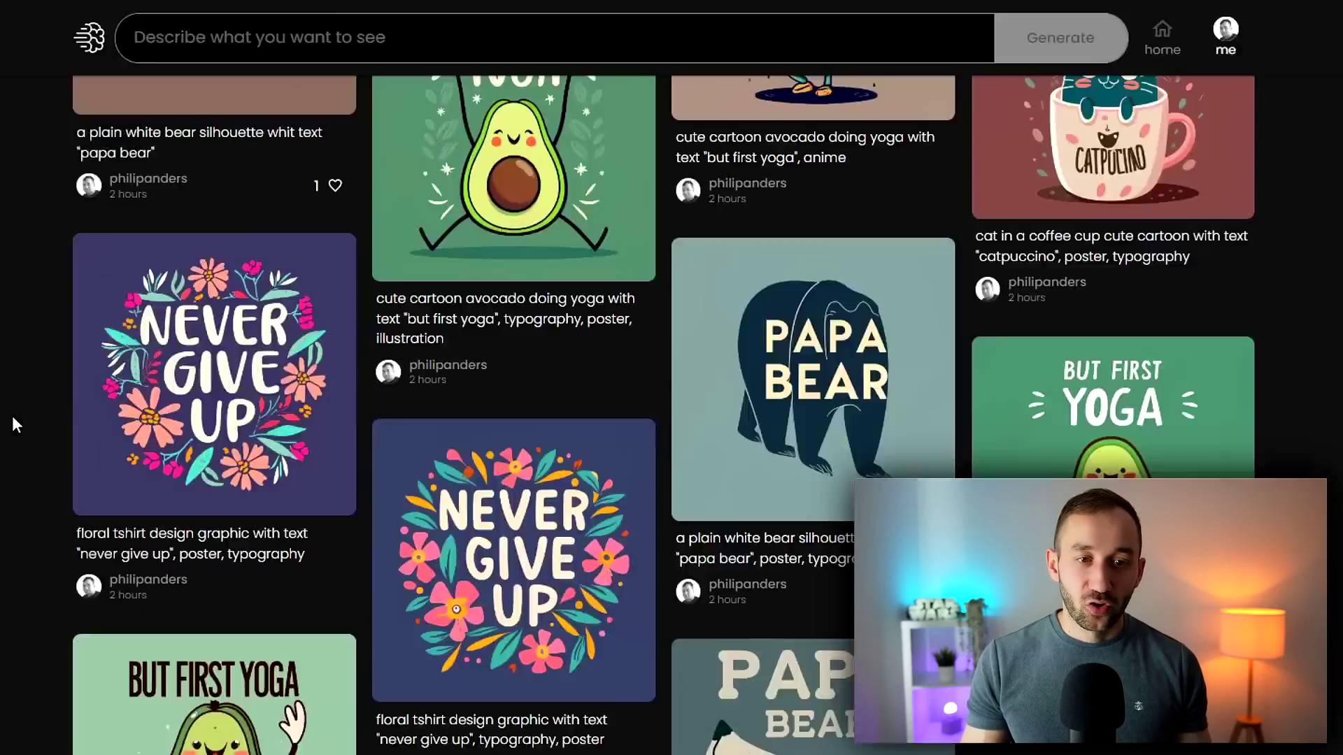
left_click(561, 444)
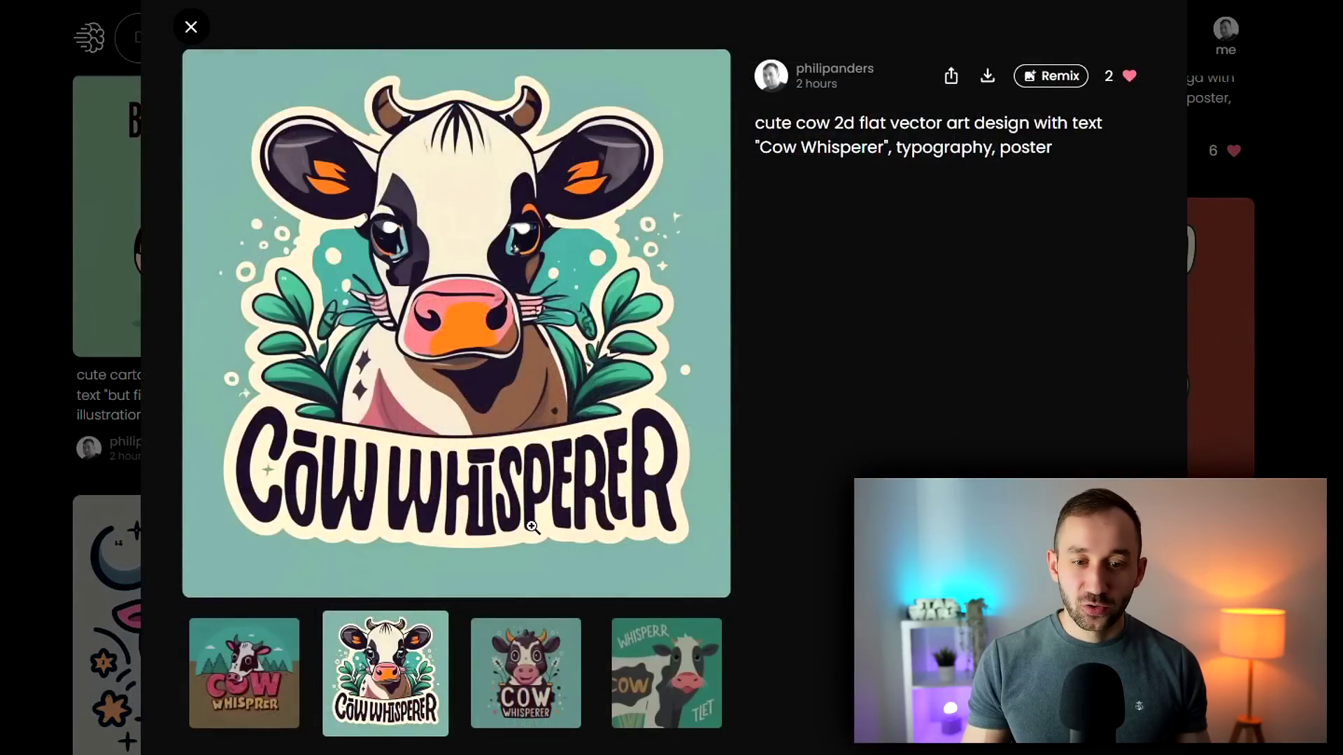
left_click(543, 689)
left_click(409, 708)
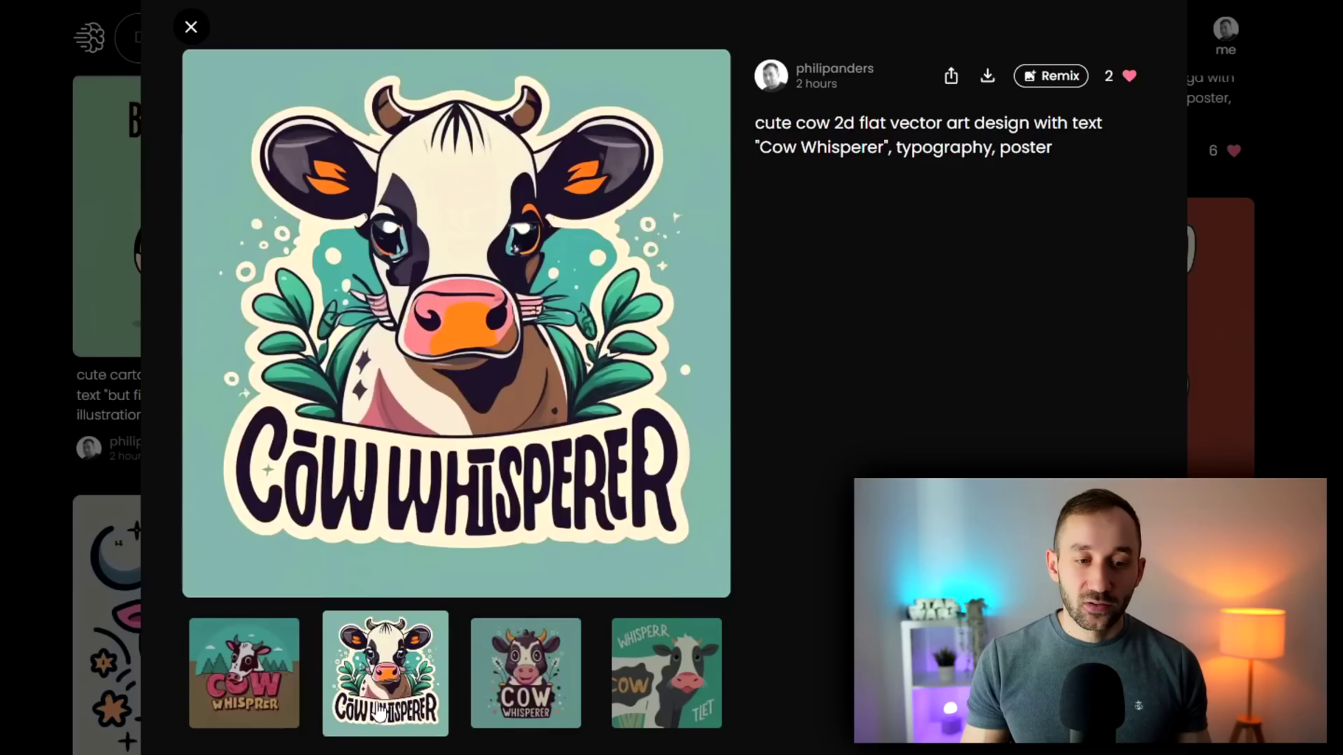
left_click(531, 707)
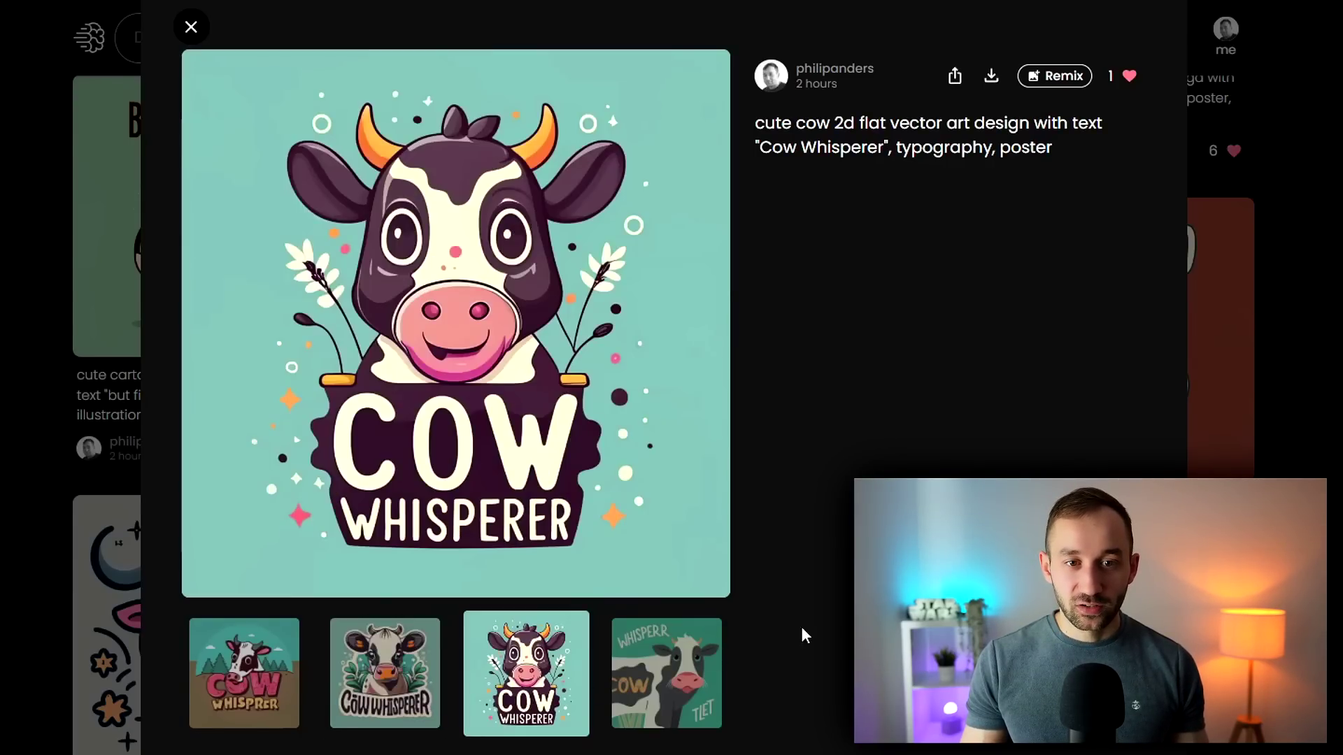
key("Escape")
scroll(672, 420, "down", 5)
scroll(672, 419, "up", 3)
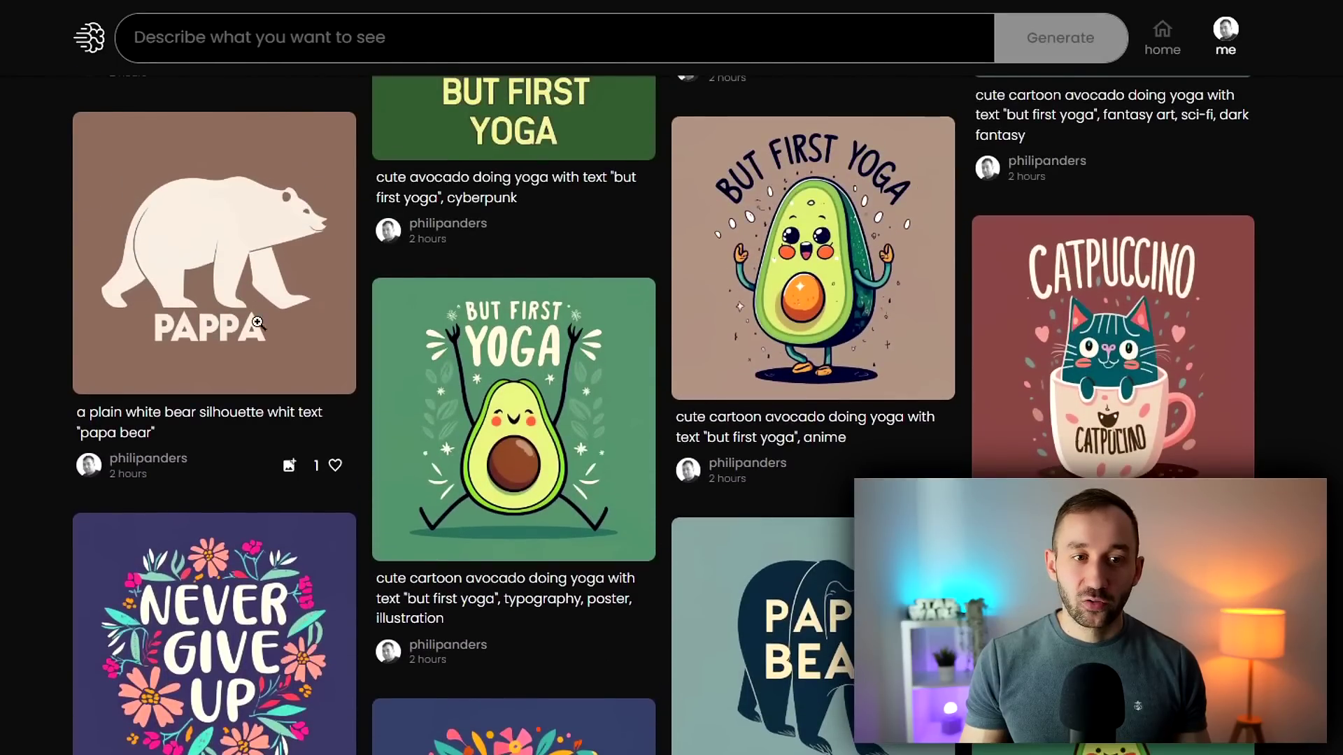
Step: Open the PAPPA bear silhouette post and save its teal PAPA BEAR variation to the computer
left_click(251, 292)
left_click(542, 663)
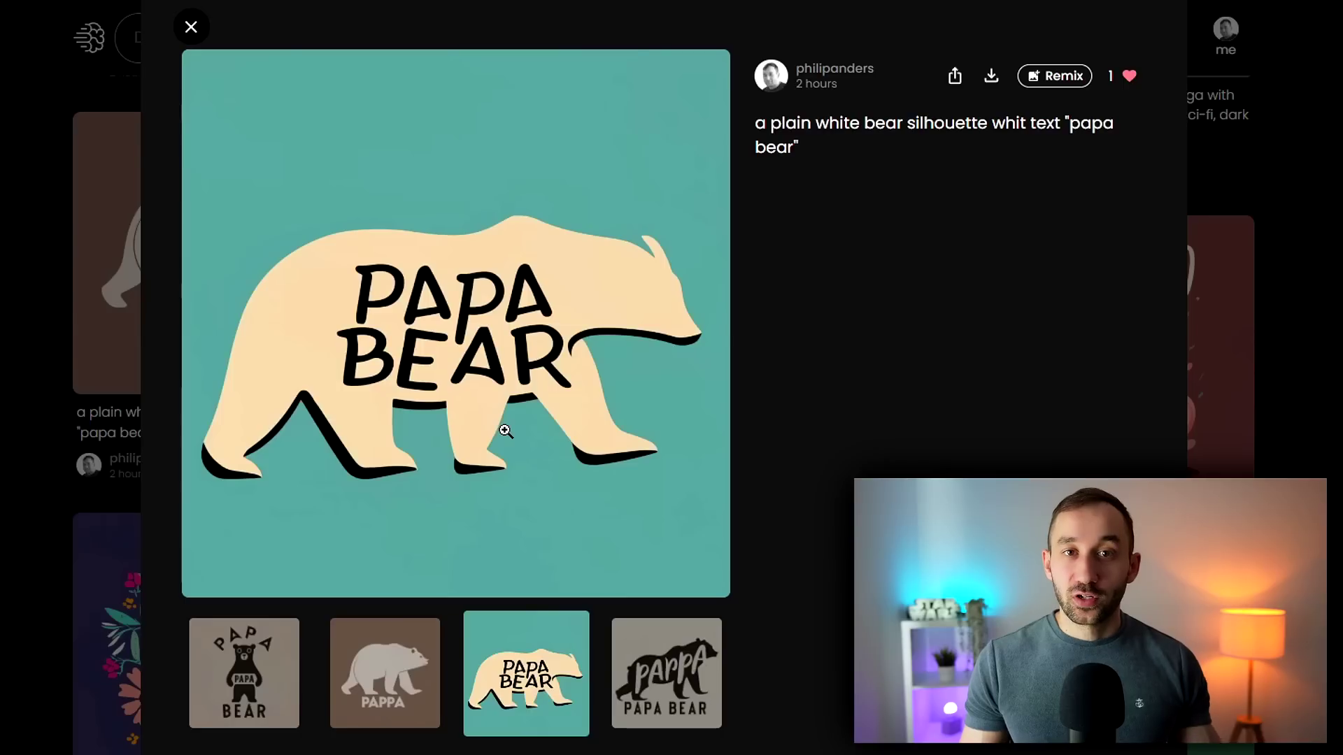
left_click(554, 445)
right_click(509, 375)
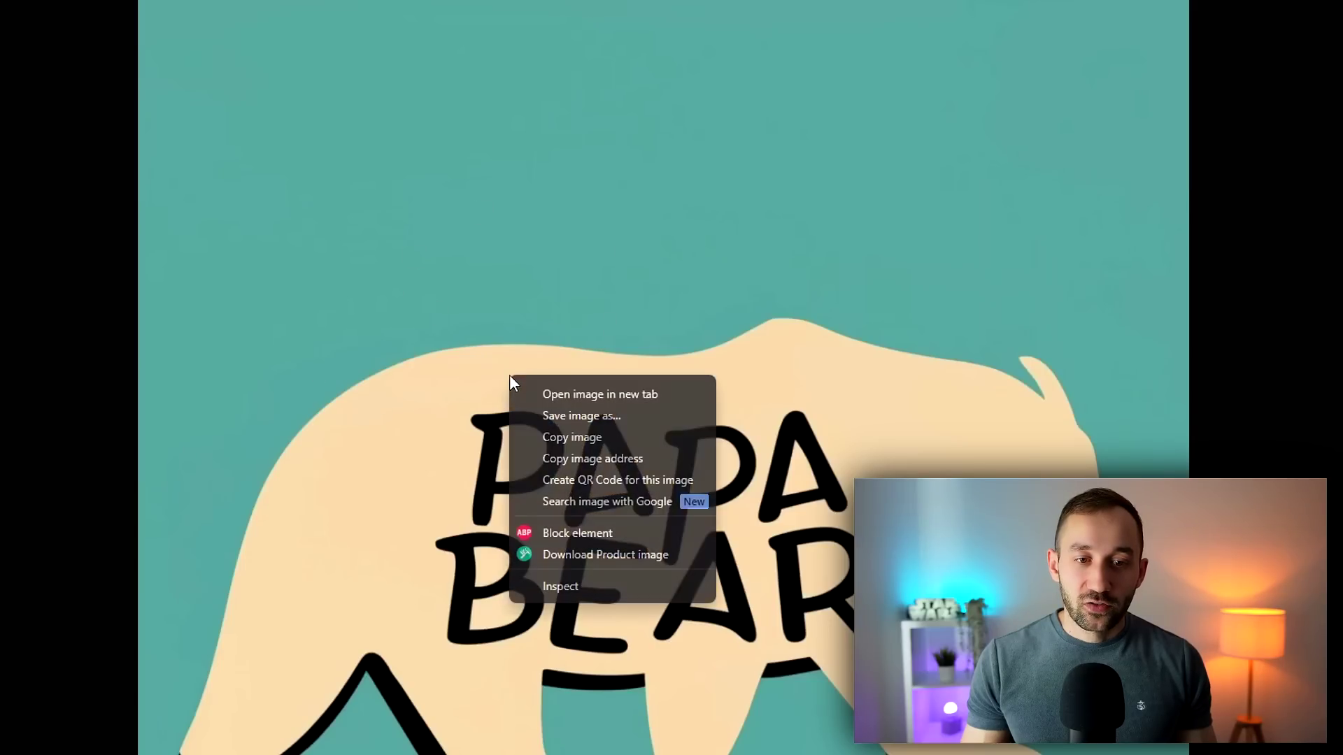
left_click(660, 417)
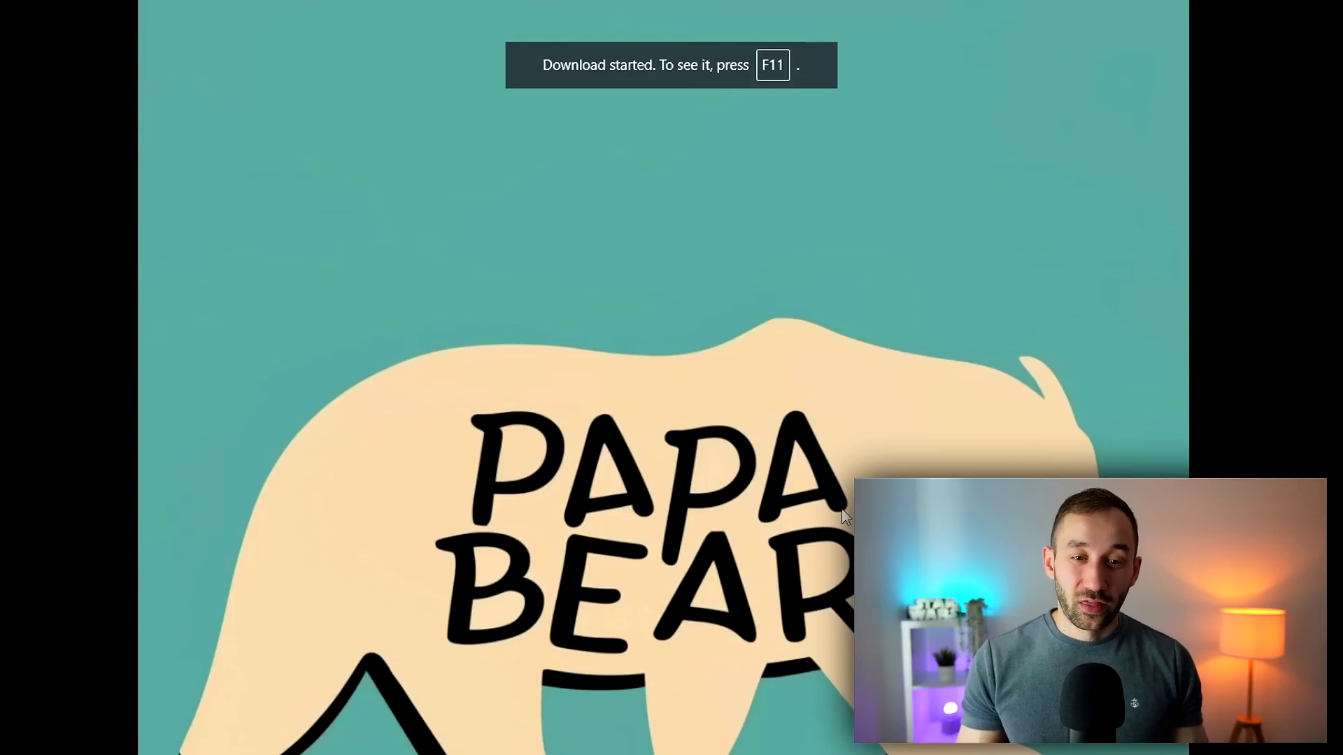
scroll(846, 517, "down", 1)
scroll(845, 517, "up", 1)
scroll(811, 506, "down", 1)
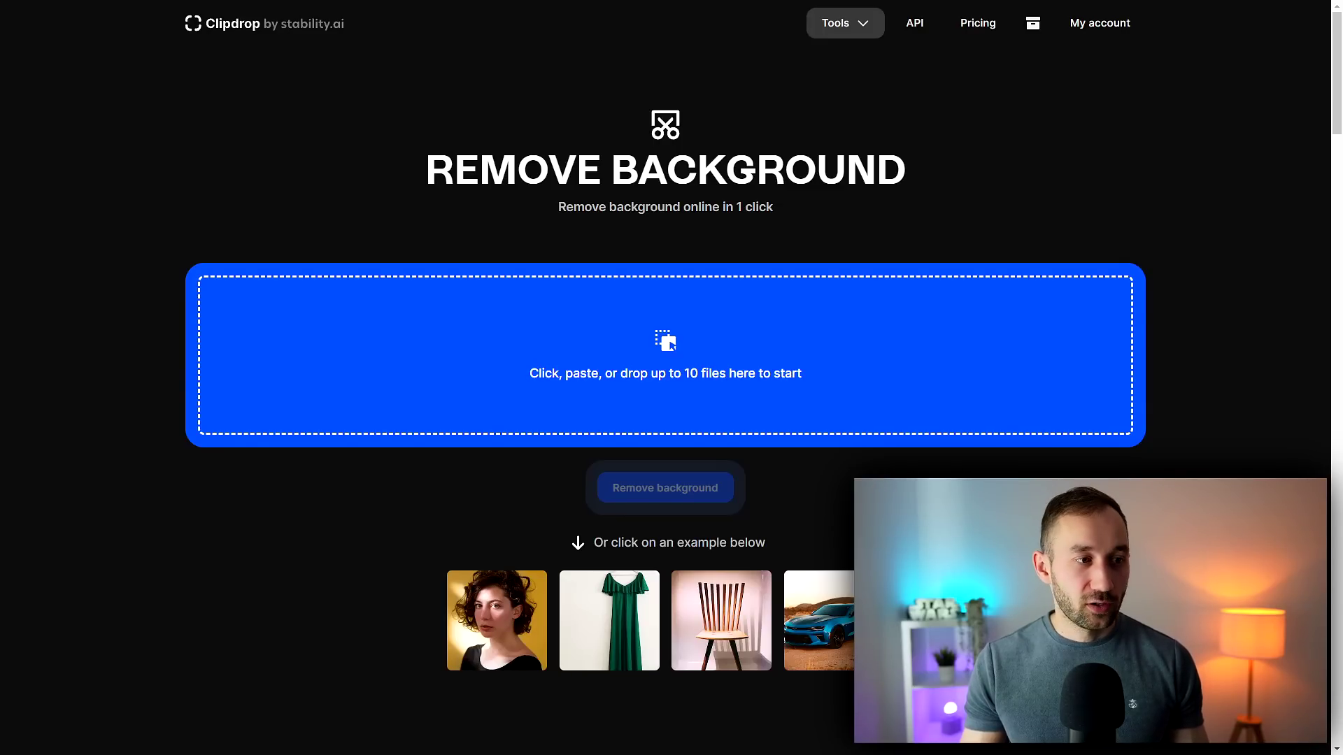
Step: Drop the downloaded bear image into Clipdrop, remove its background, and download the transparent result
left_click_drag(1340, 381, 683, 381)
scroll(770, 455, "down", 1)
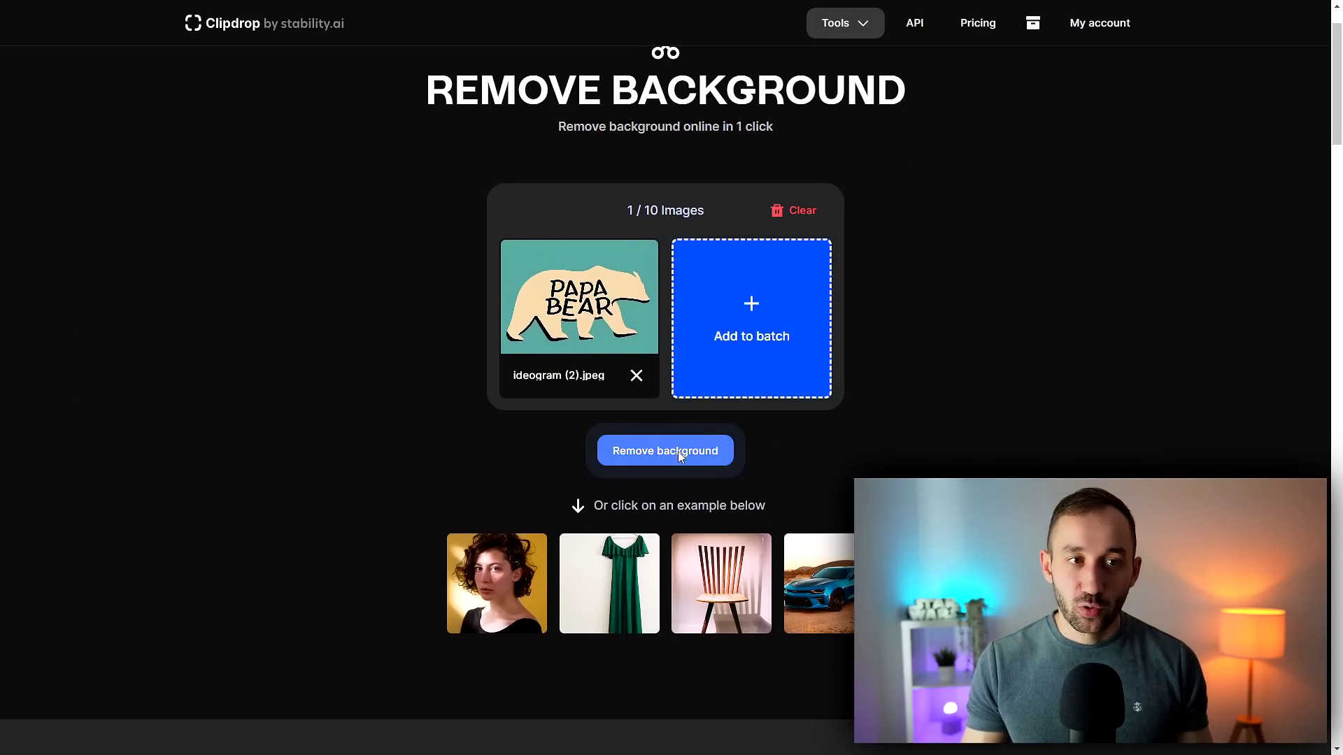
left_click(678, 451)
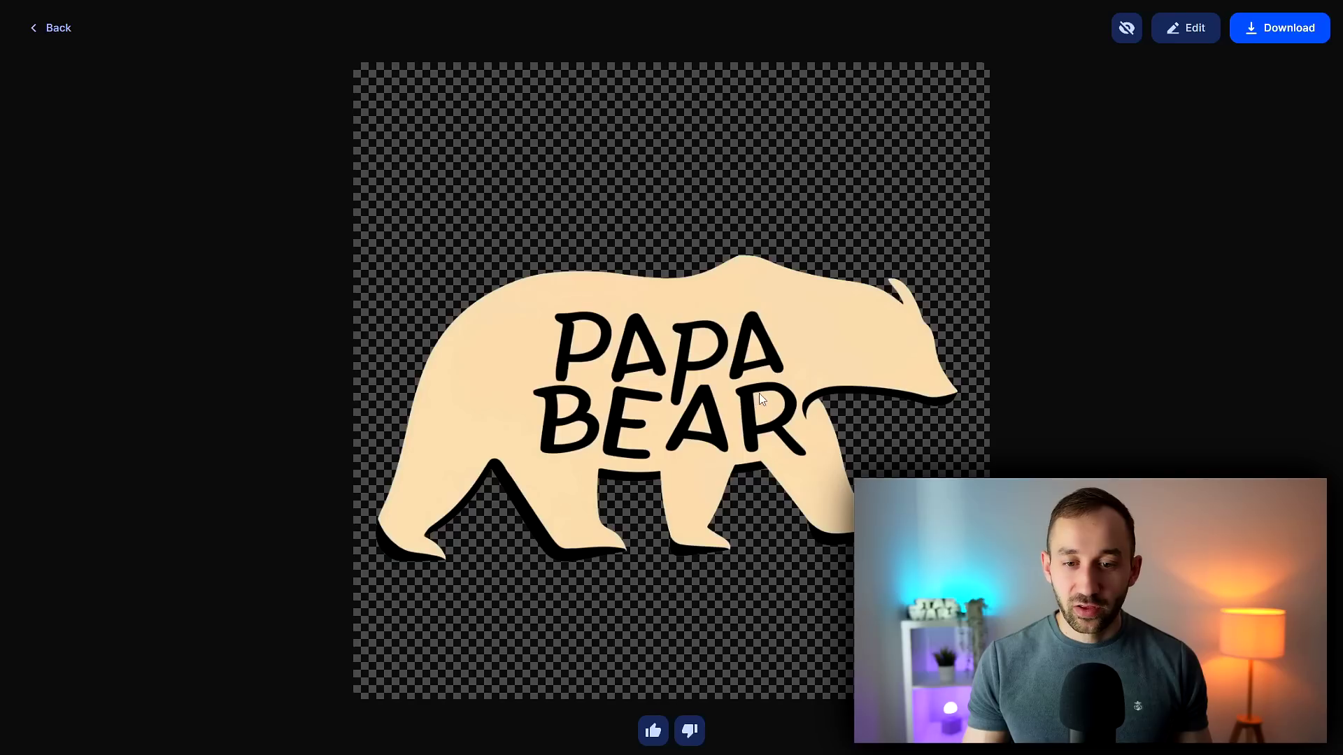
left_click(1295, 35)
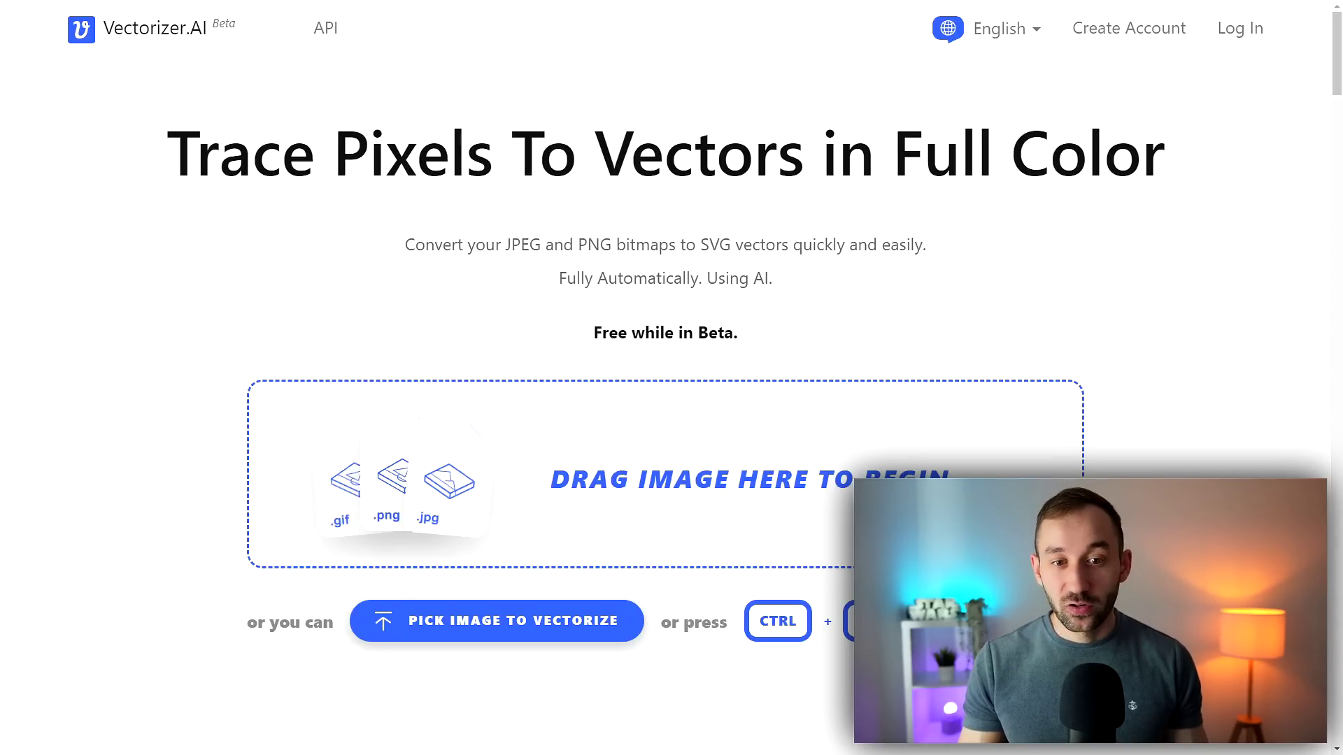
Step: Load the transparent bear image into Vectorizer.AI and zoom in on its legs and feet to compare with the original
left_click_drag(0, 430, 664, 461)
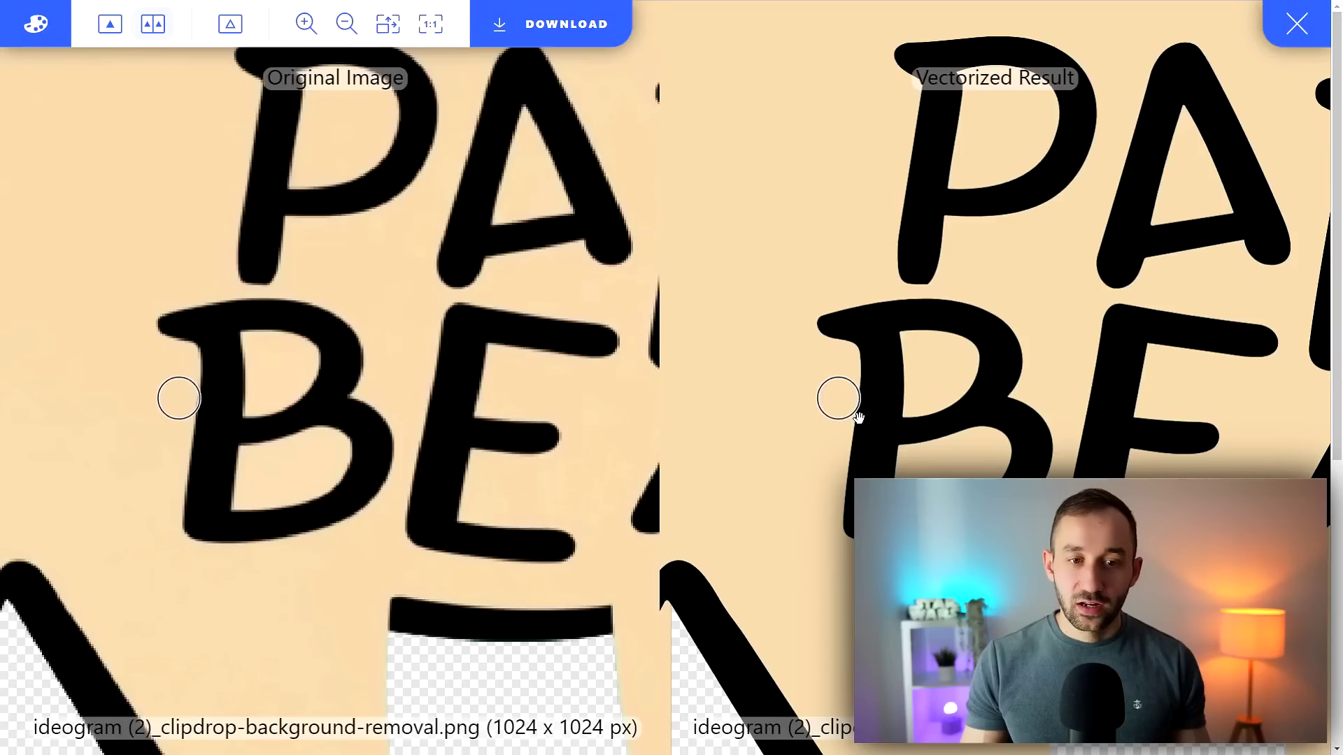
scroll(859, 418, "up", 2)
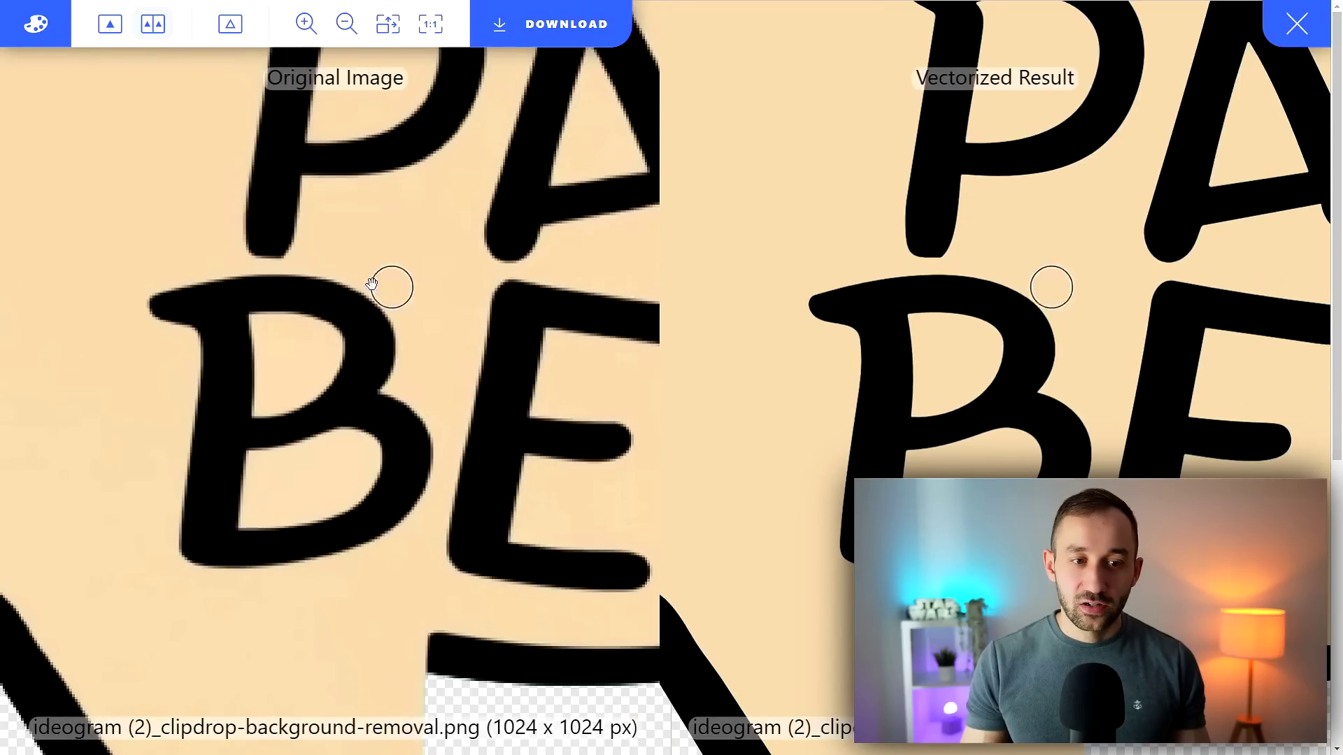
scroll(443, 316, "up", 3)
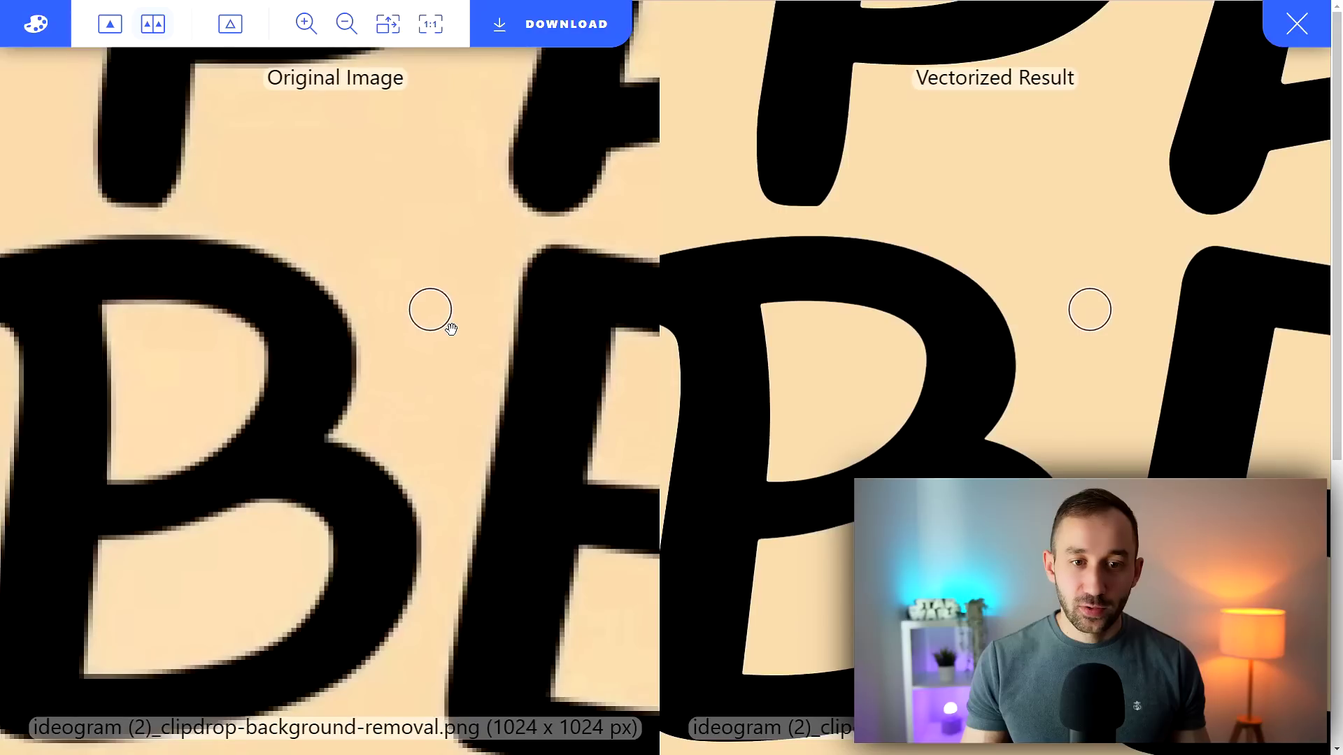
scroll(605, 341, "down", 5)
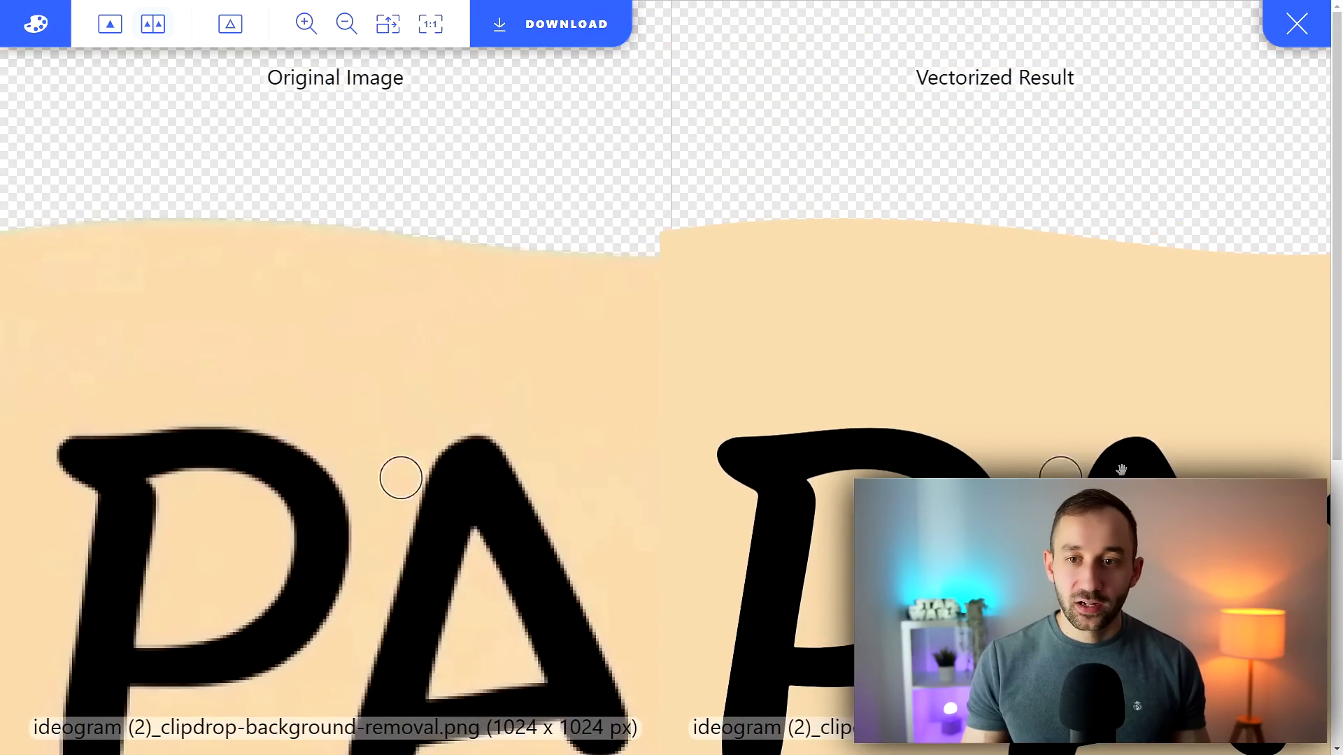
scroll(676, 350, "up", 4)
scroll(676, 349, "down", 4)
left_click_drag(1111, 462, 1067, 119)
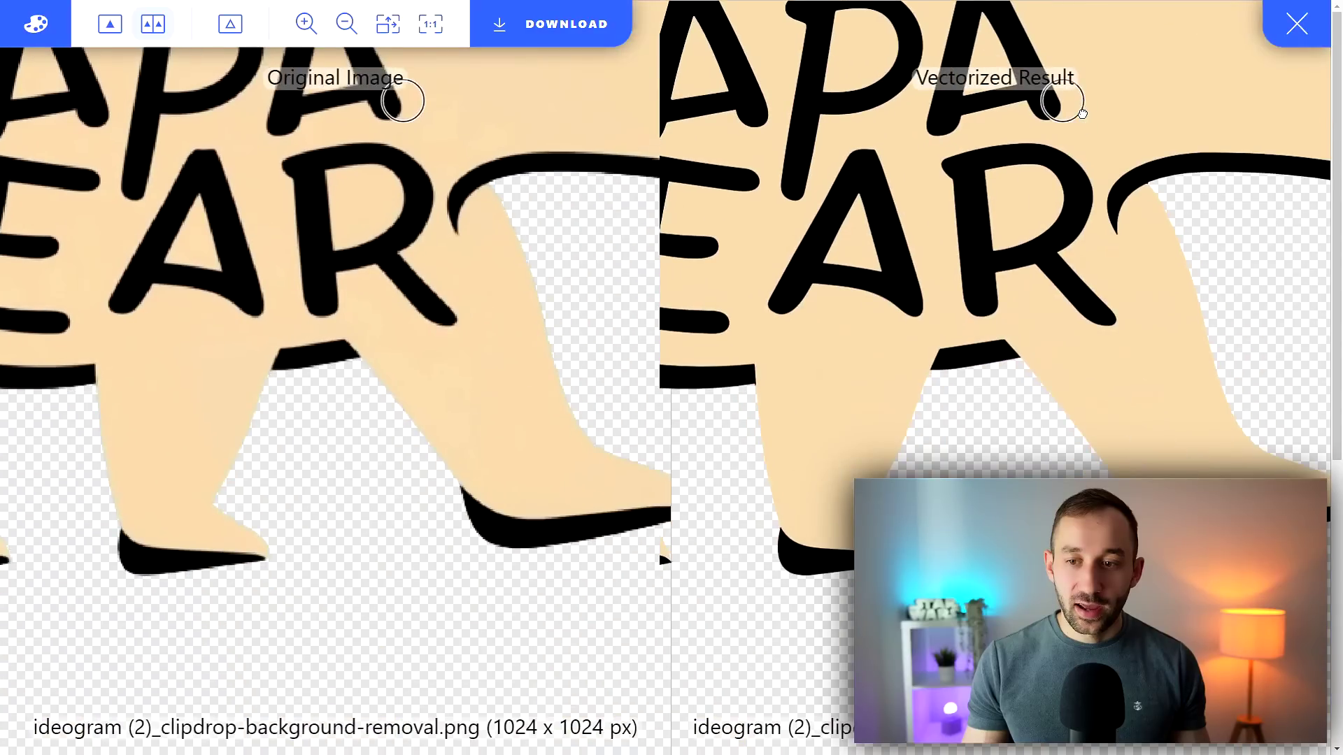
scroll(1073, 392, "up", 5)
scroll(769, 461, "up", 3)
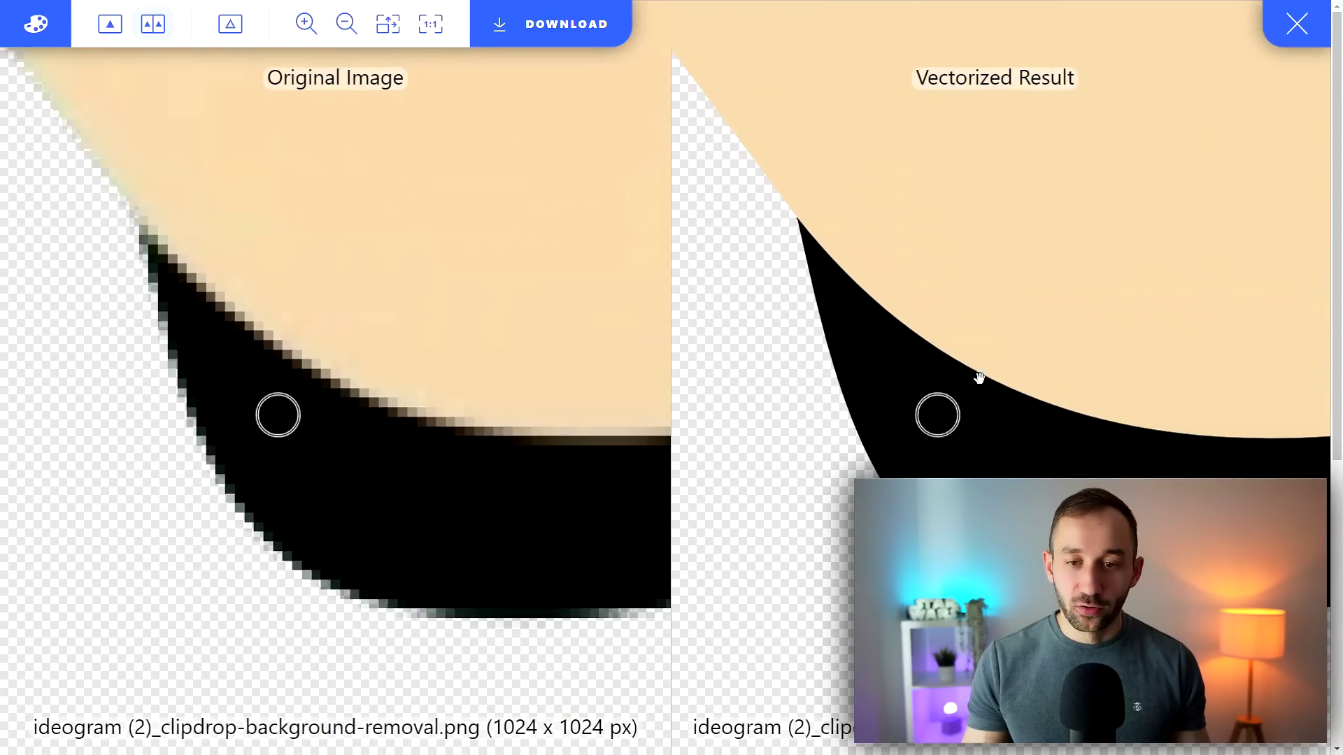
scroll(1033, 365, "down", 2)
left_click_drag(1028, 336, 1332, 318)
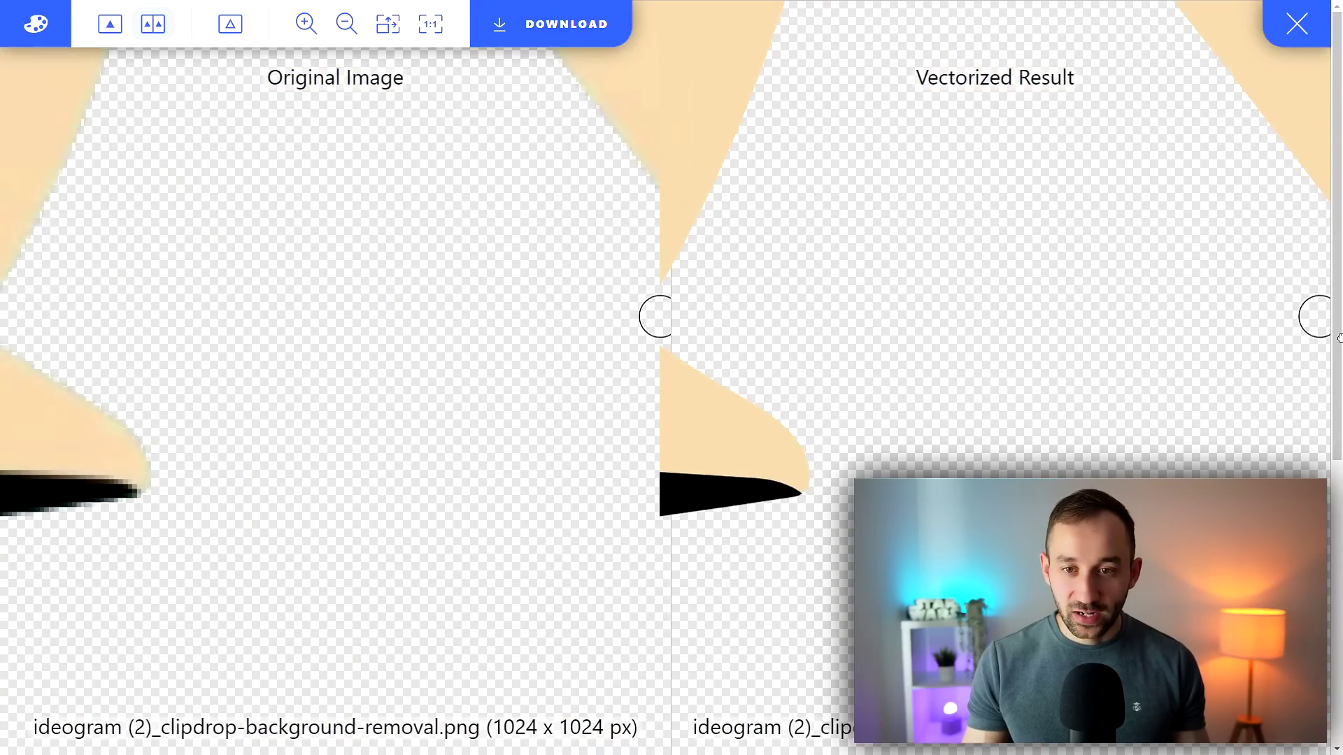
scroll(1270, 297, "up", 3)
scroll(891, 407, "up", 4)
scroll(930, 296, "down", 6)
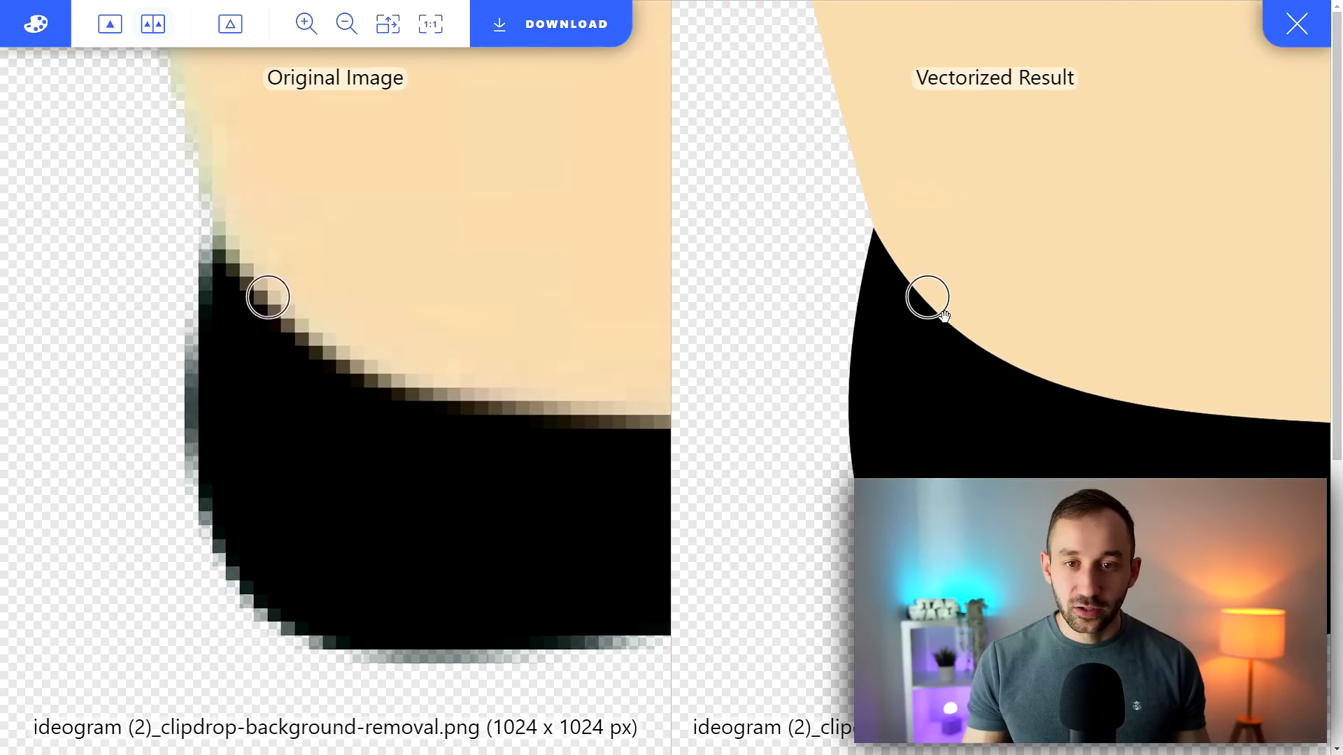
scroll(1030, 252, "down", 5)
Step: Download the vectorized result as an SVG file
left_click(553, 24)
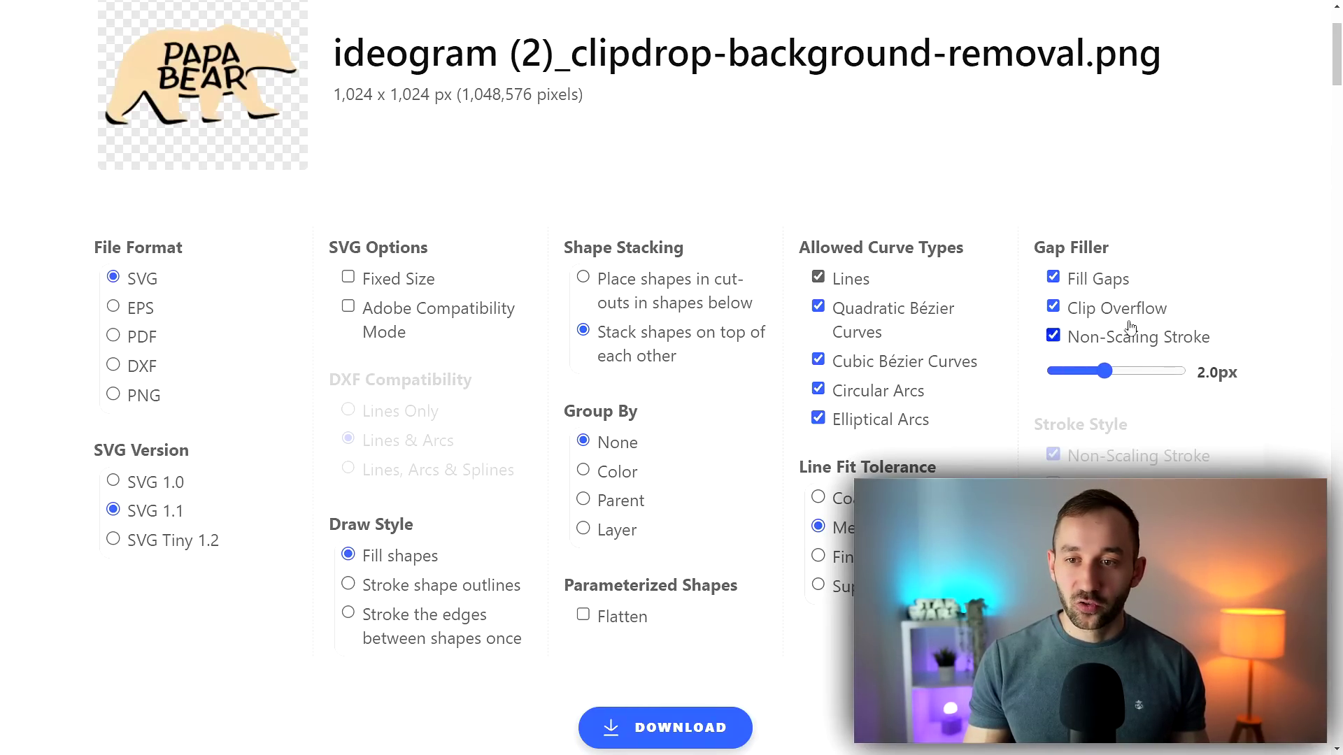
scroll(1042, 406, "down", 2)
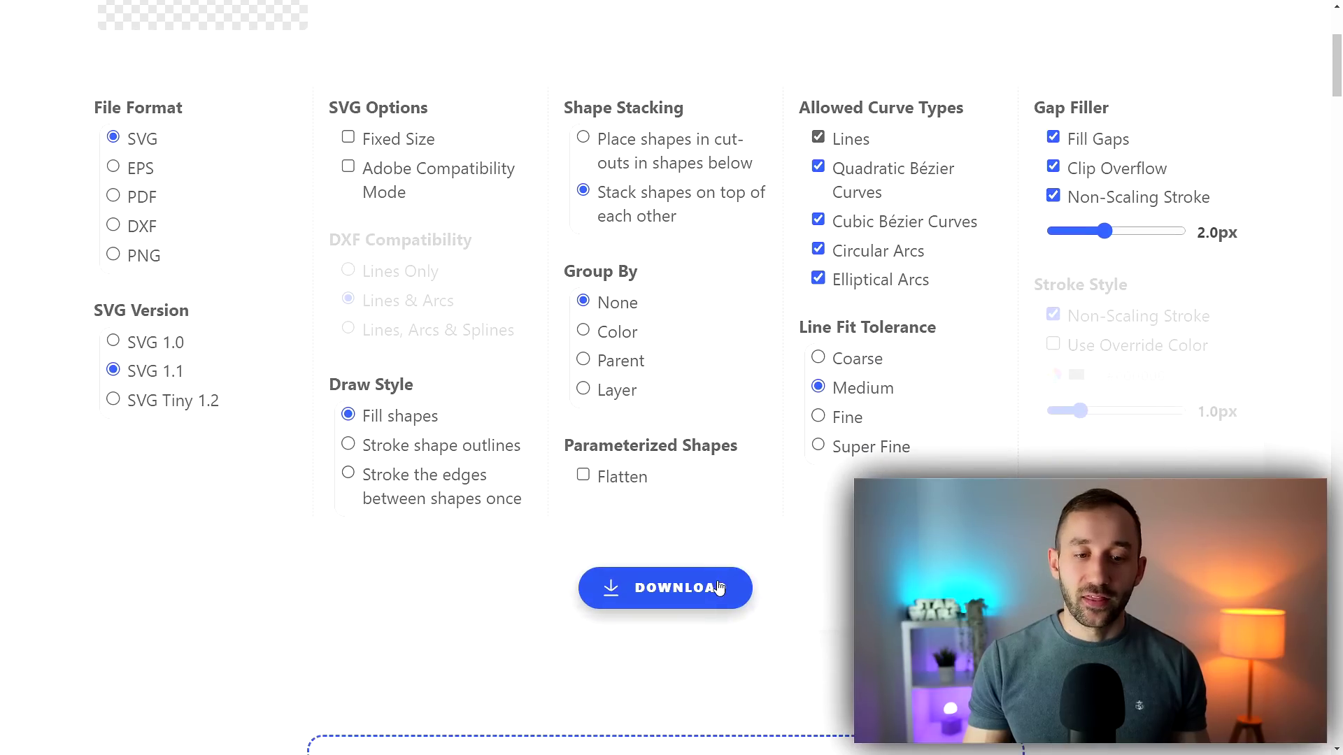
left_click(683, 590)
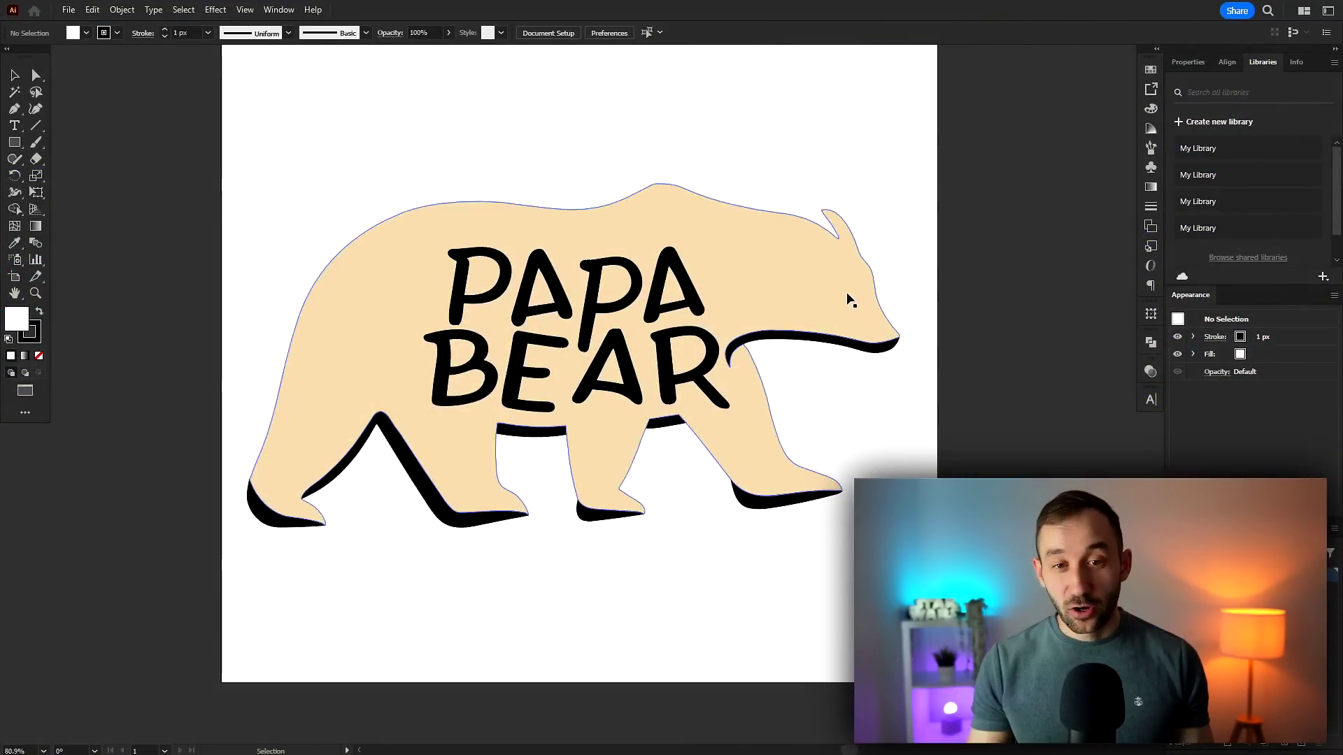
Step: Select the beige bear body and change its fill to light green in the Color panel
scroll(714, 288, "up", 3)
left_click_drag(525, 234, 615, 168)
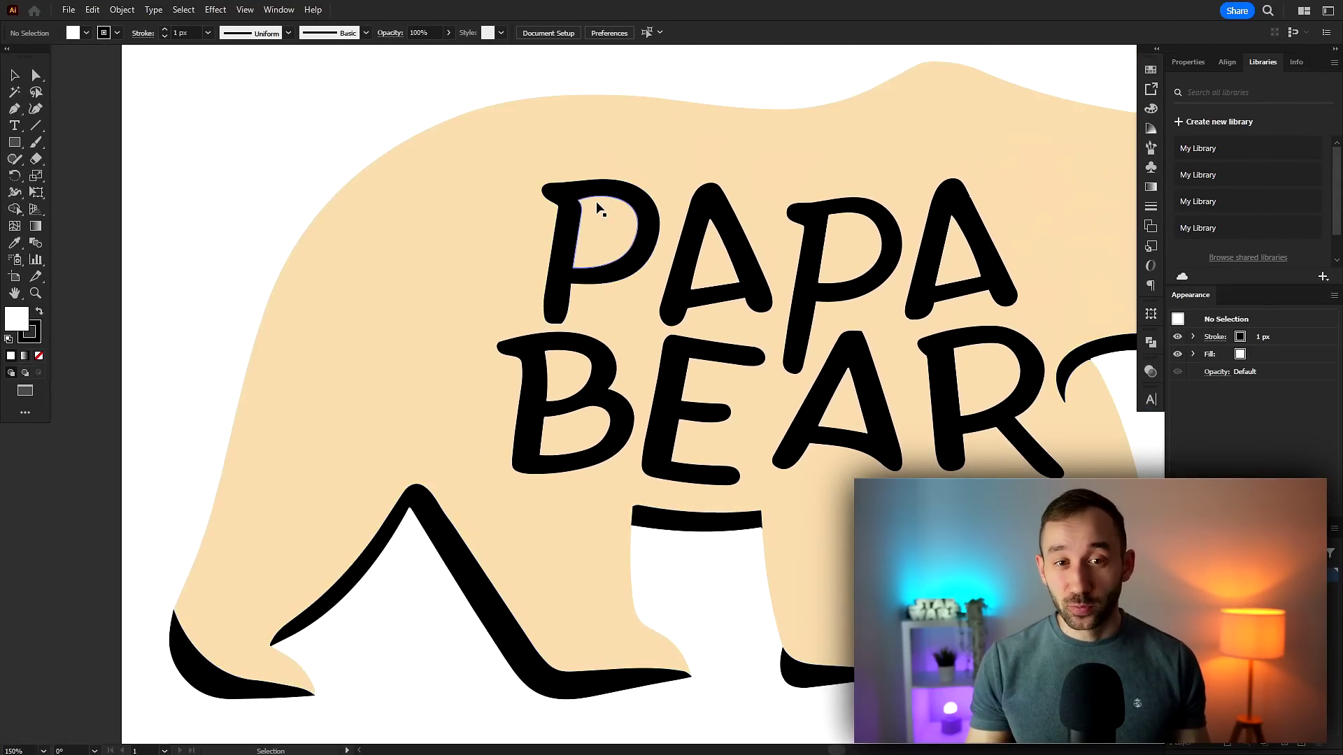
left_click(563, 202)
left_click(461, 224)
scroll(448, 210, "down", 3)
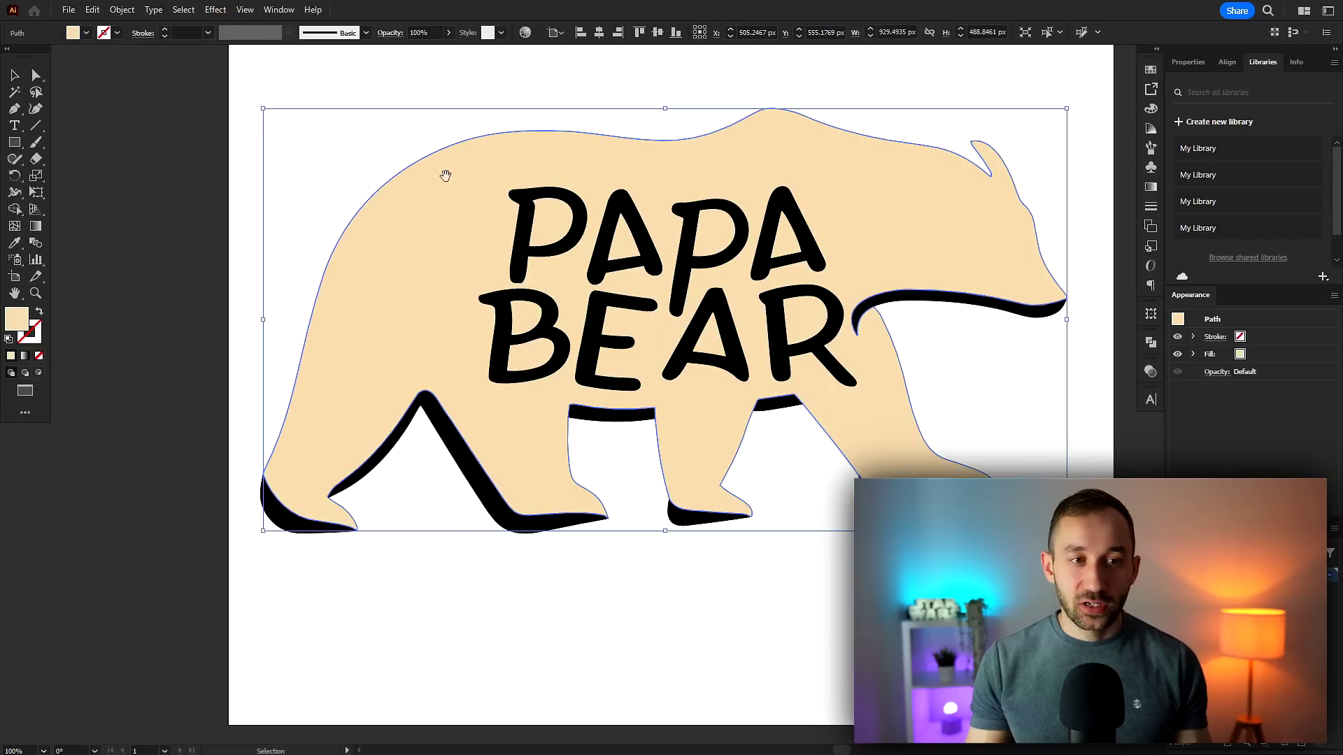
left_click(78, 33)
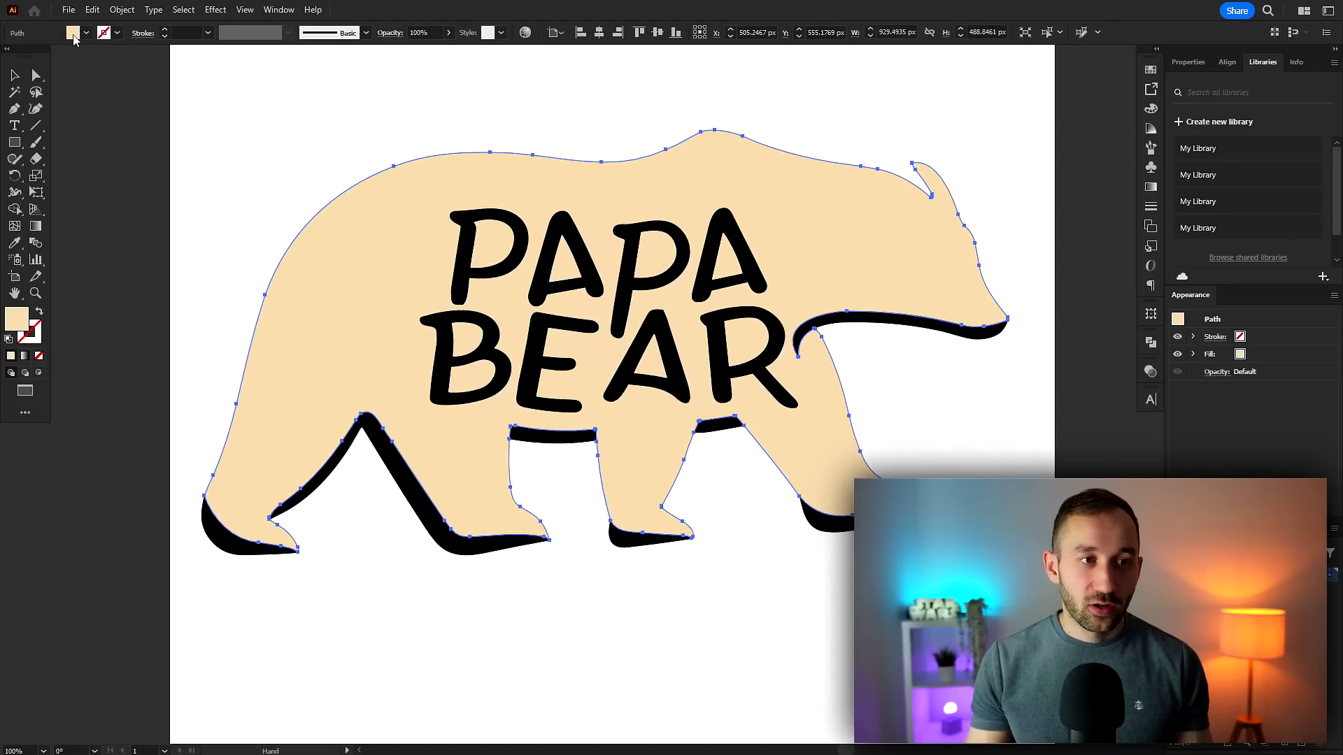
left_click(72, 33, "shift")
left_click_drag(98, 105, 74, 103)
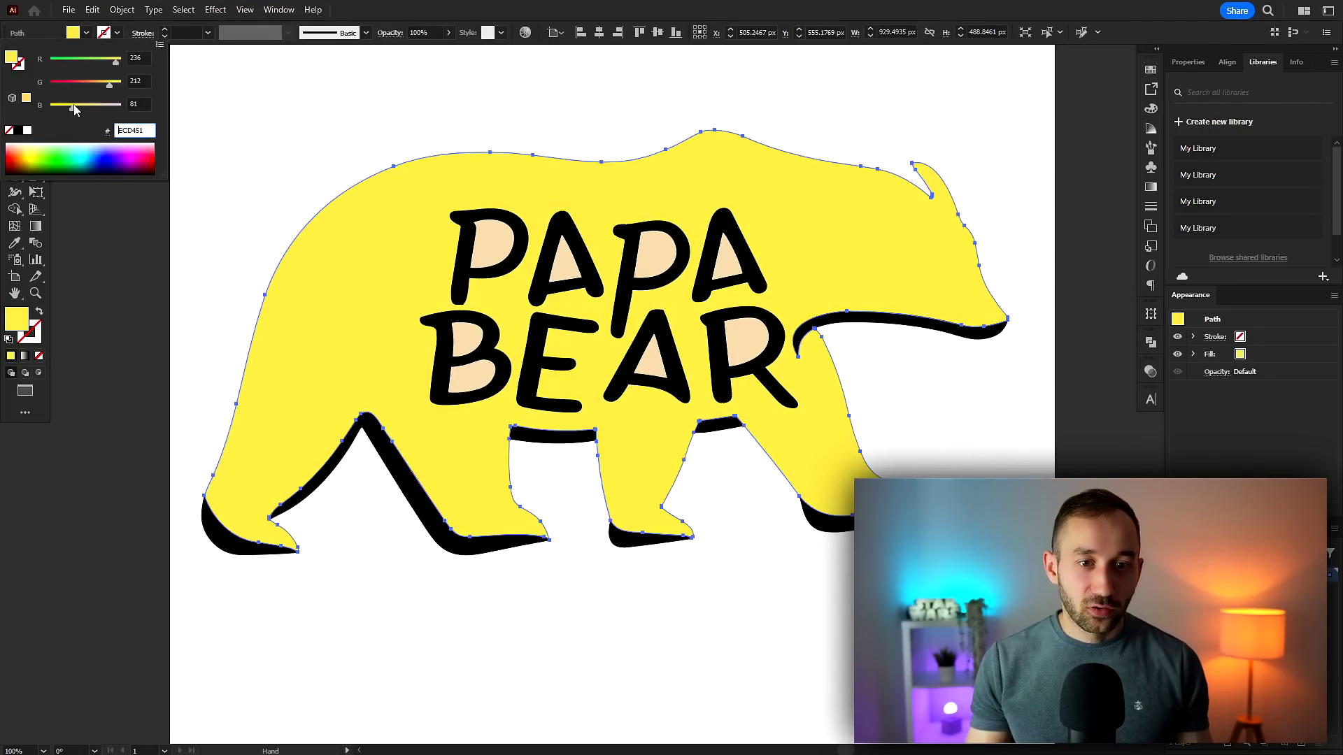
left_click(324, 75)
scroll(685, 262, "up", 3)
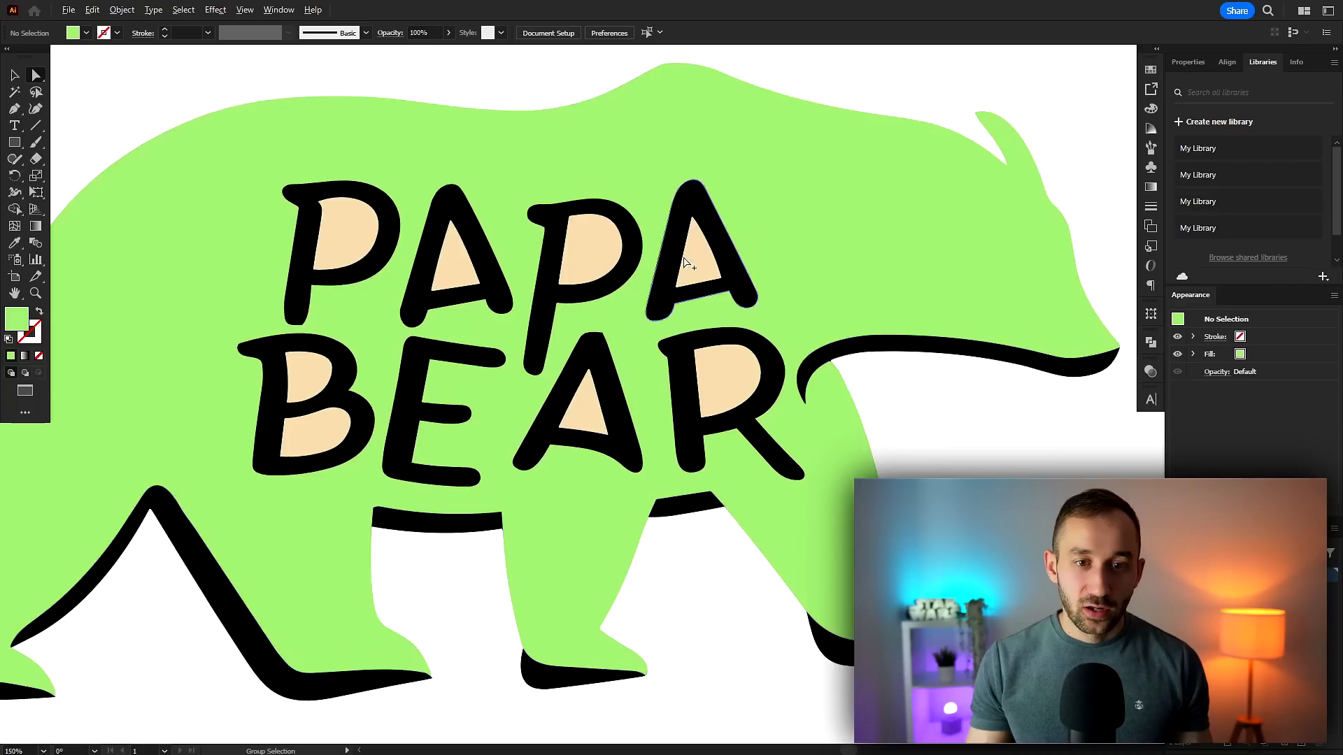
Step: Select all shapes sharing the peach letter-counter fill and eyedropper the bear's green onto them
left_click(337, 256)
left_click(309, 423, "shift")
left_click(183, 9)
mouse_move(210, 147)
left_click(433, 200)
key("i")
left_click(318, 294)
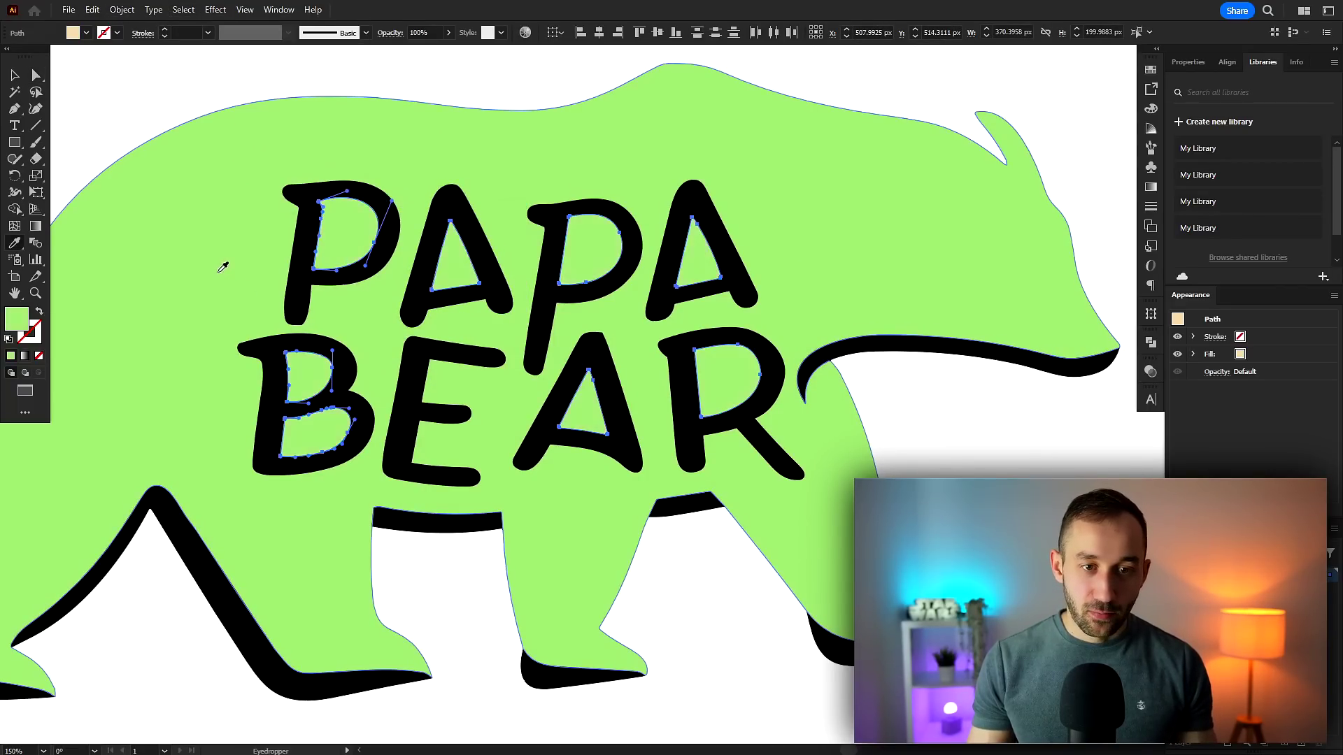
Step: Zoom out to the whole artboard, deselect everything, and select the bear's ear path
key("v")
key("ctrl+0")
key("ctrl+shift+a")
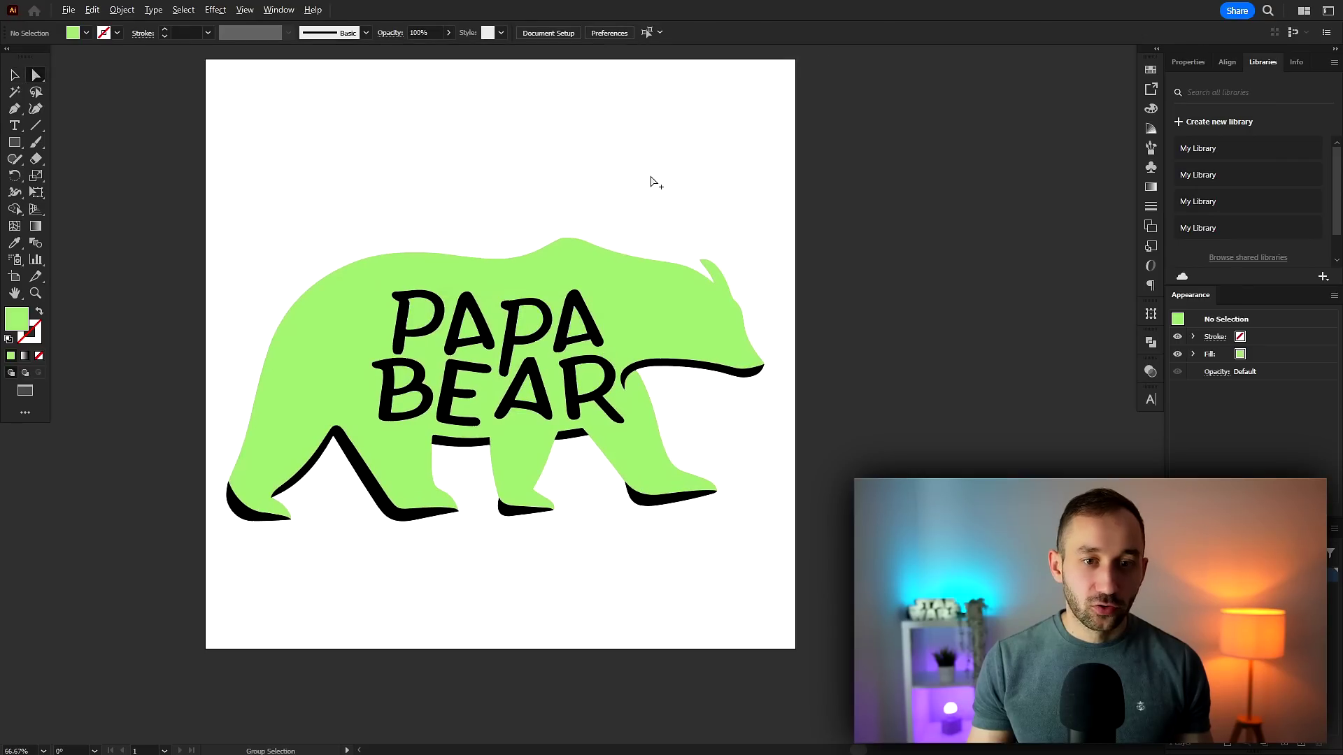
scroll(651, 182, "up", 8)
left_click(713, 284)
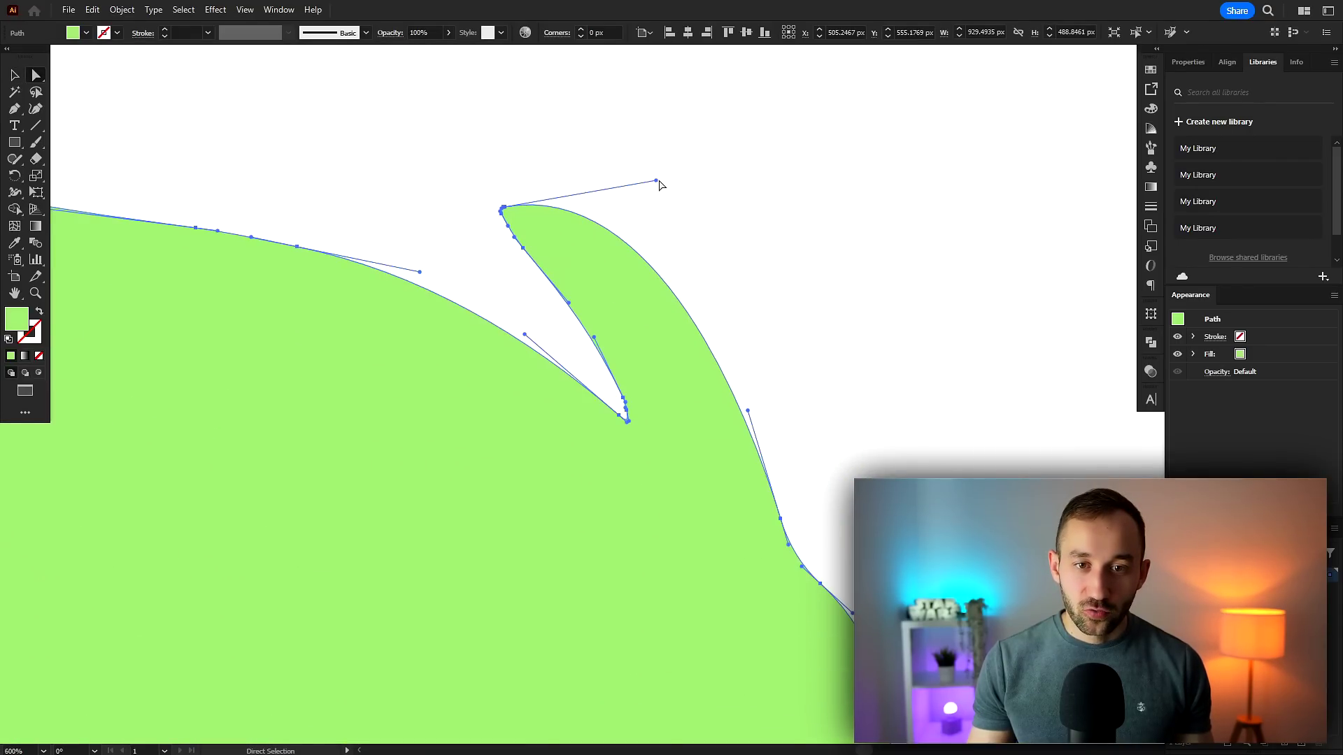
Step: Lengthen the ear's curve handle and move its lower anchor right to reshape the ear
left_click_drag(656, 180, 848, 181)
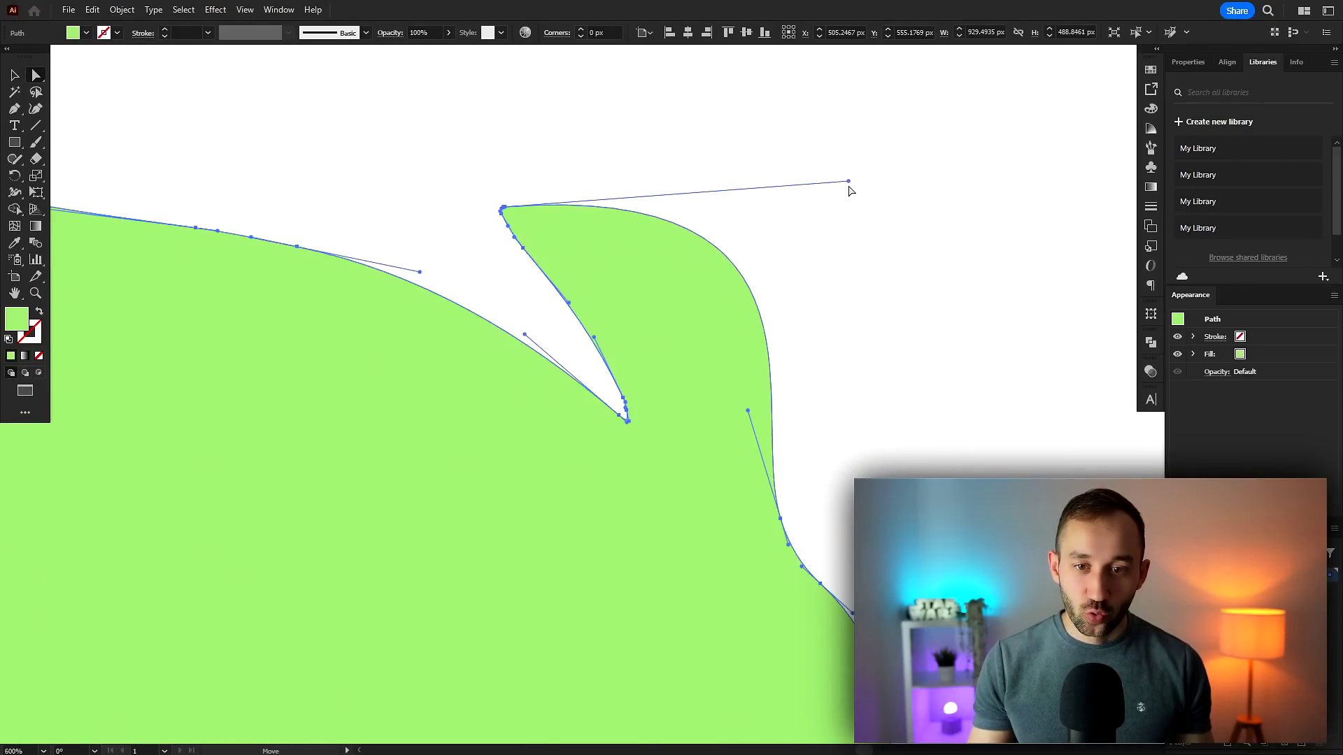
left_click_drag(782, 521, 825, 502)
left_click(825, 502)
key("ctrl+1")
left_click_drag(402, 394, 397, 142)
Step: Select all the artwork briefly, then deselect and centre the green bear in the view for review
key("v")
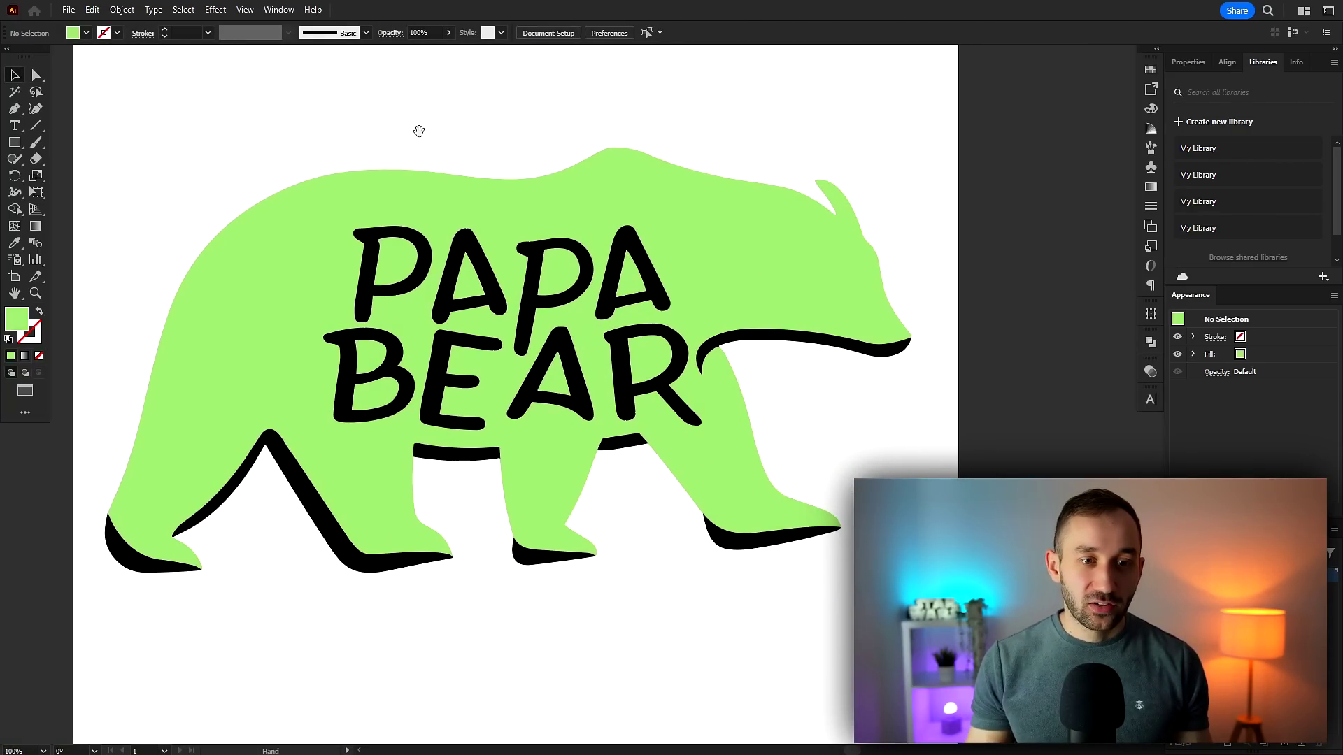
scroll(549, 206, "down", 1)
key("ctrl+a")
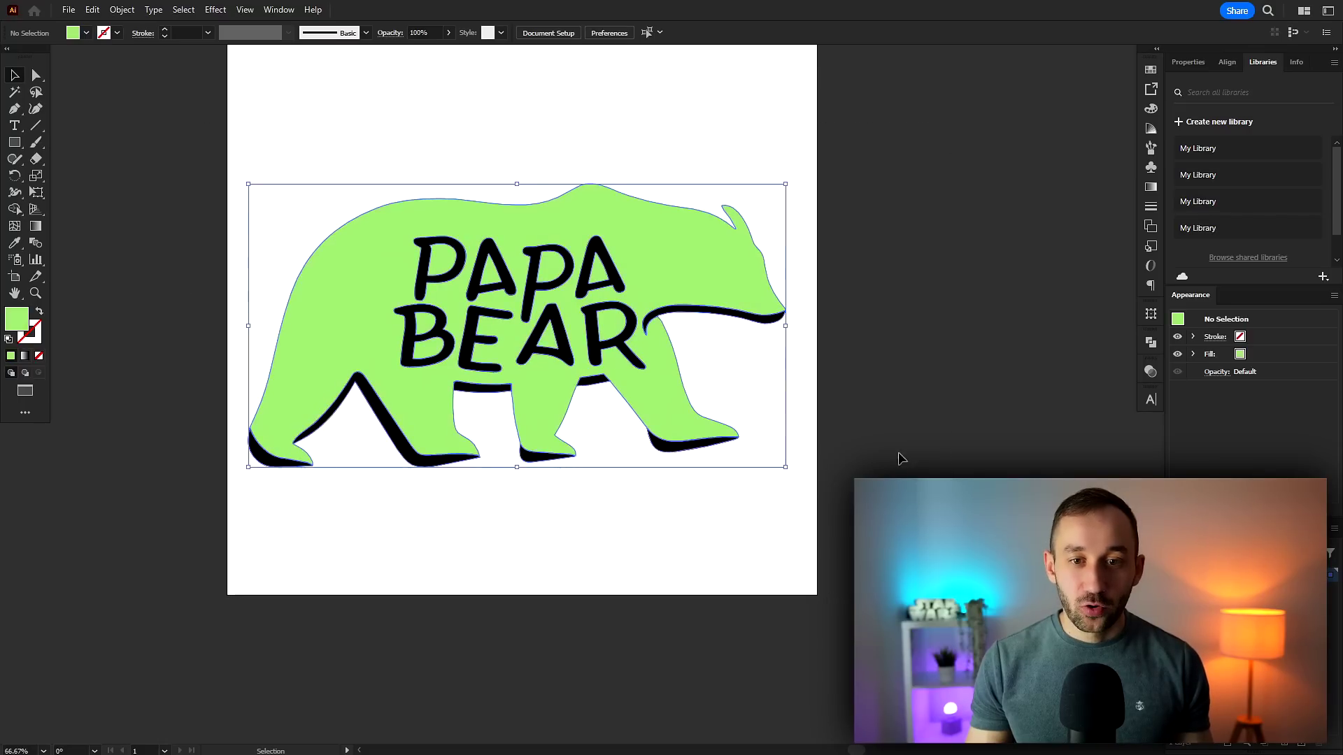
scroll(786, 346, "down", 3)
scroll(789, 348, "up", 4)
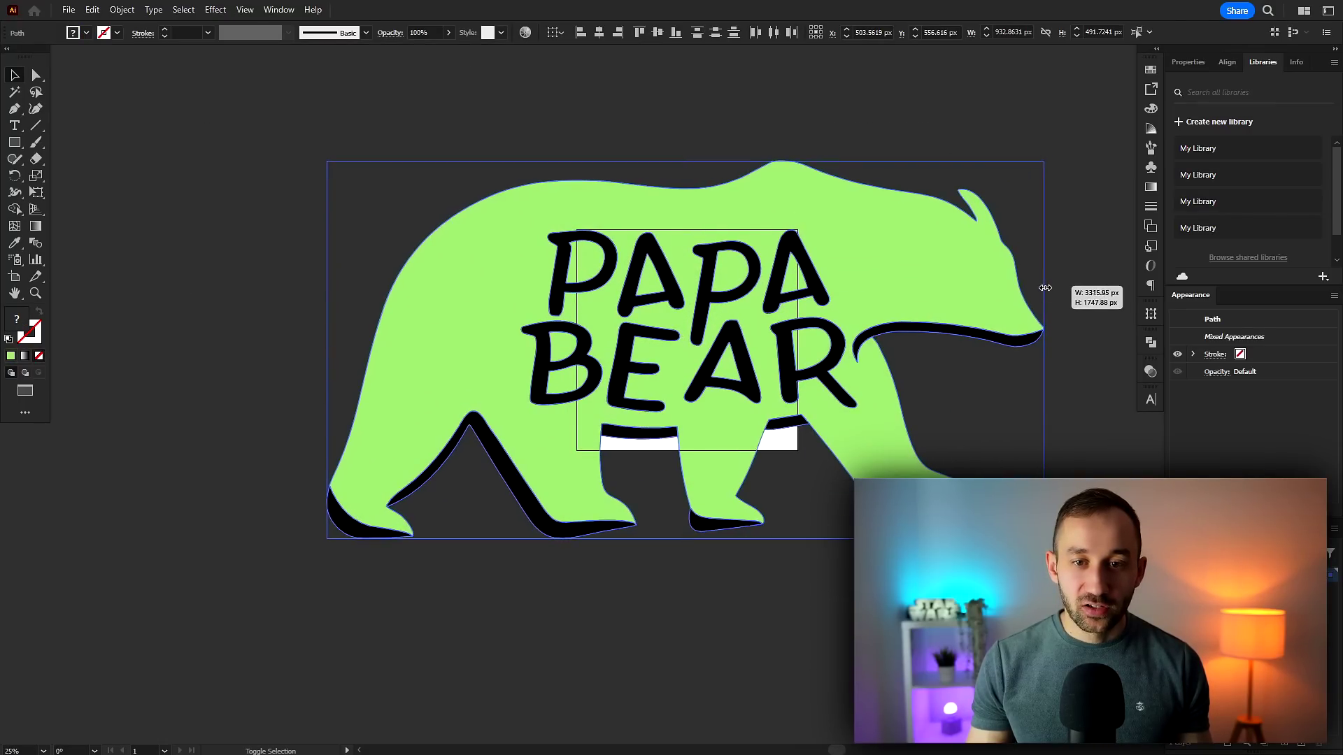
left_click_drag(1044, 351, 867, 430)
scroll(867, 430, "down", 4)
left_click(650, 383)
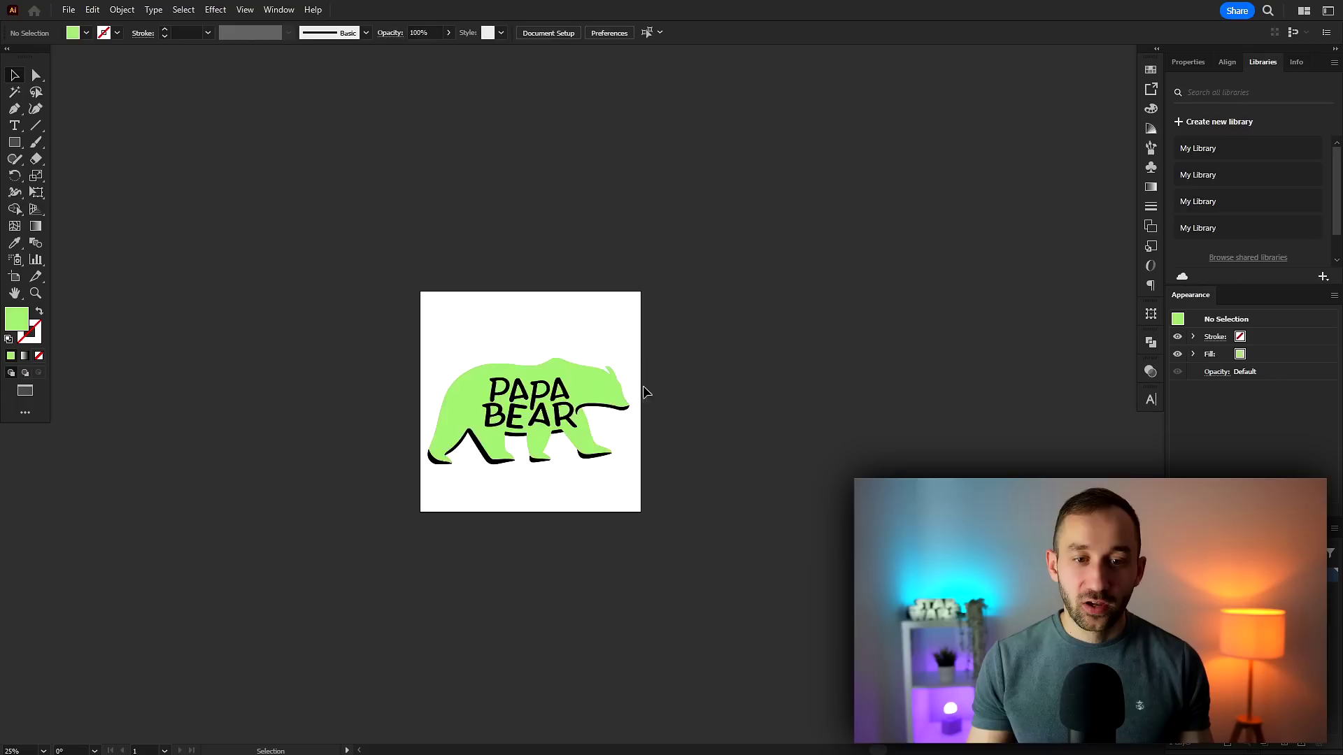
scroll(546, 391, "up", 2)
scroll(451, 420, "up", 1)
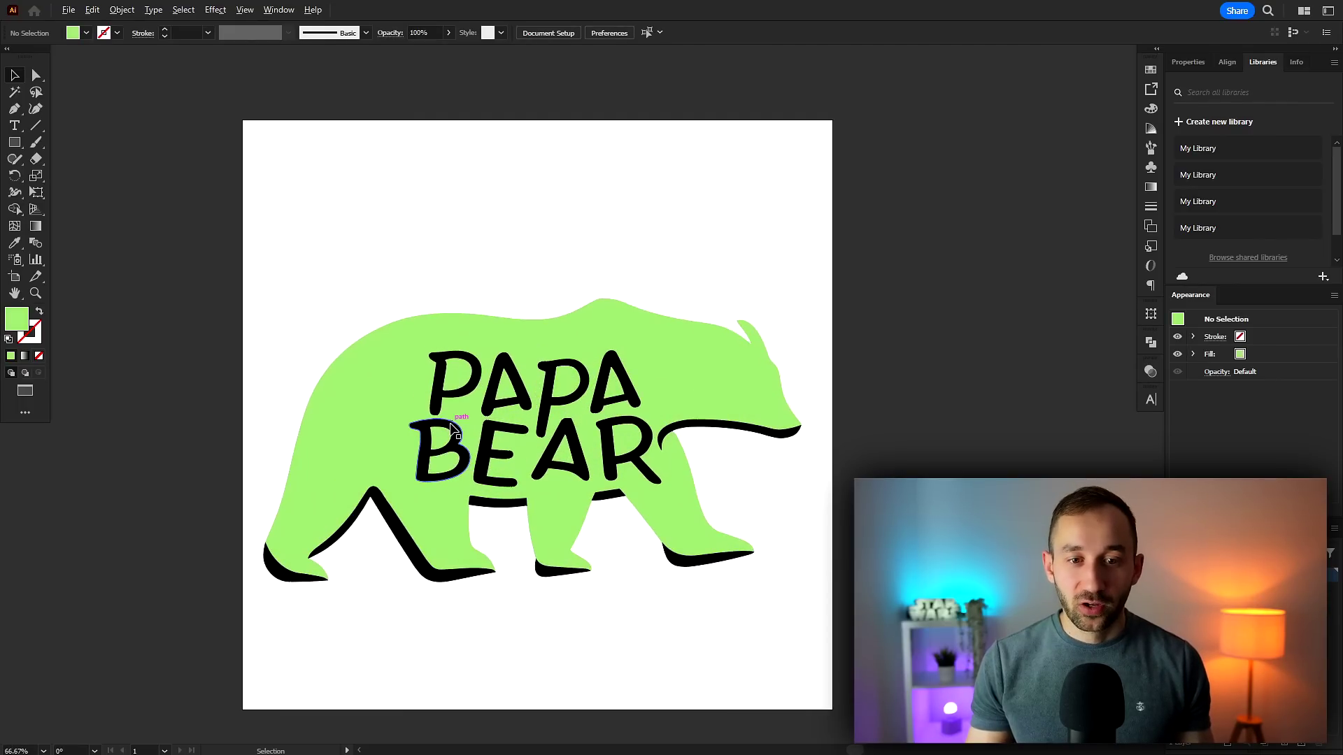
left_click_drag(648, 246, 584, 185)
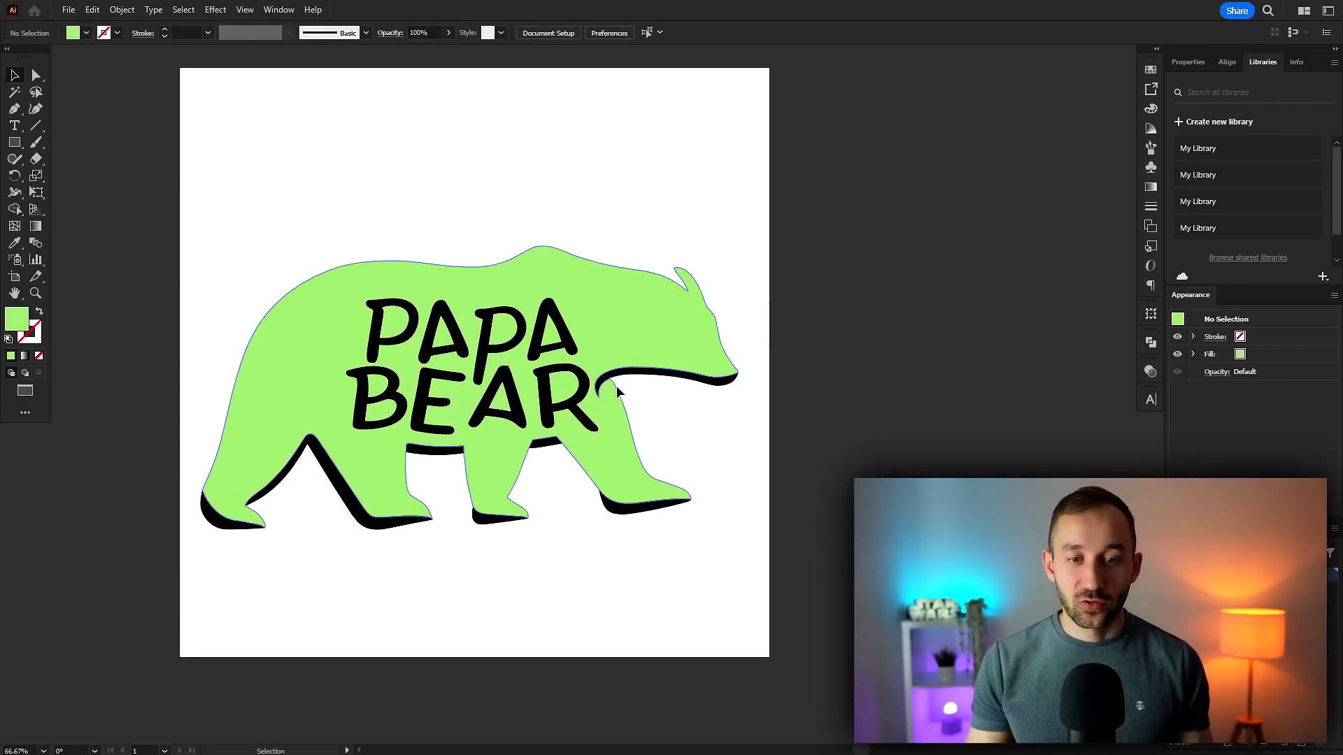
scroll(376, 437, "up", 1)
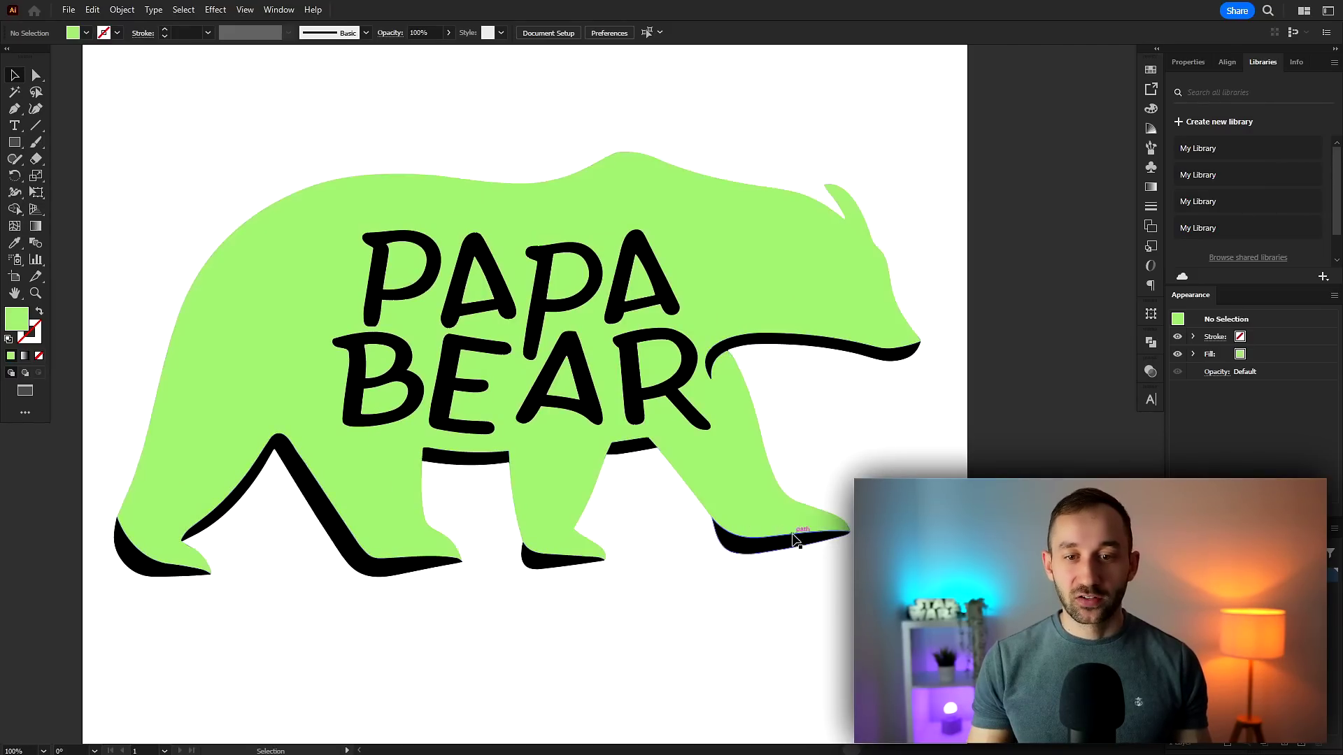
scroll(913, 306, "up", 3)
scroll(873, 268, "down", 3)
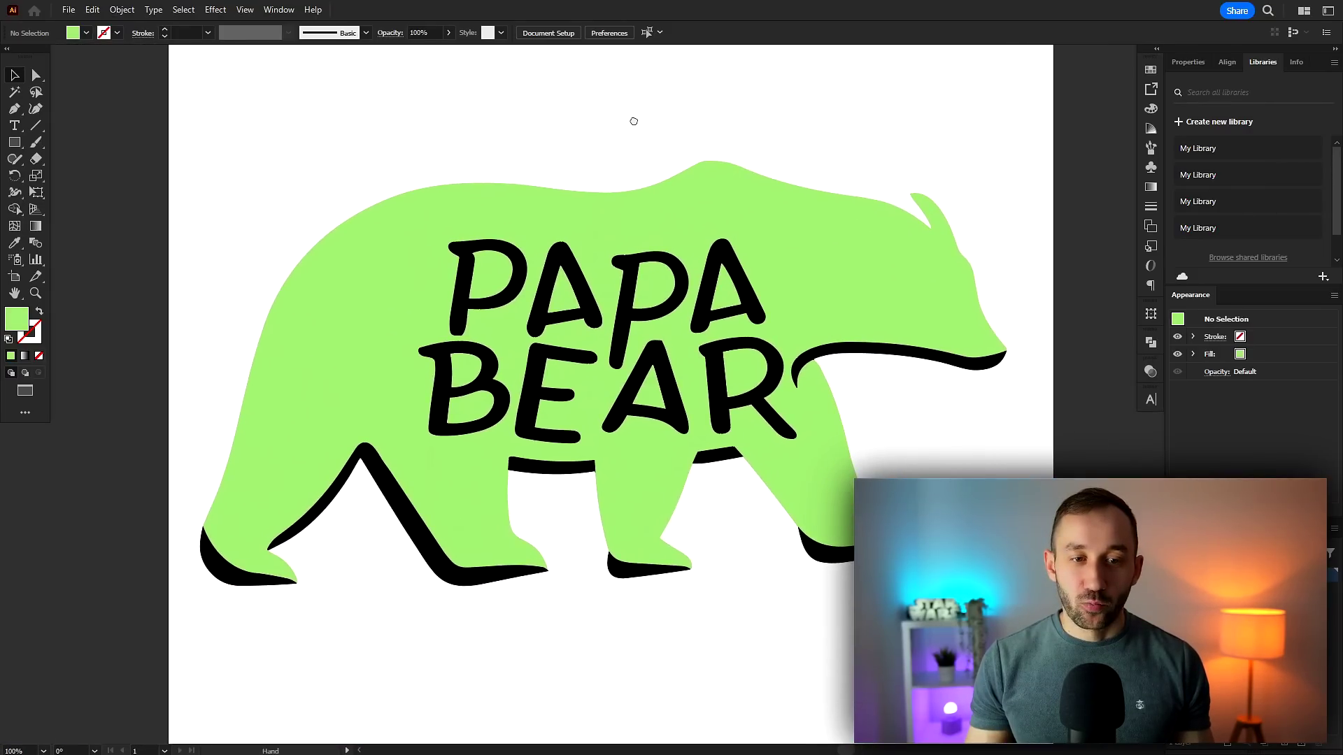
left_click_drag(657, 120, 622, 118)
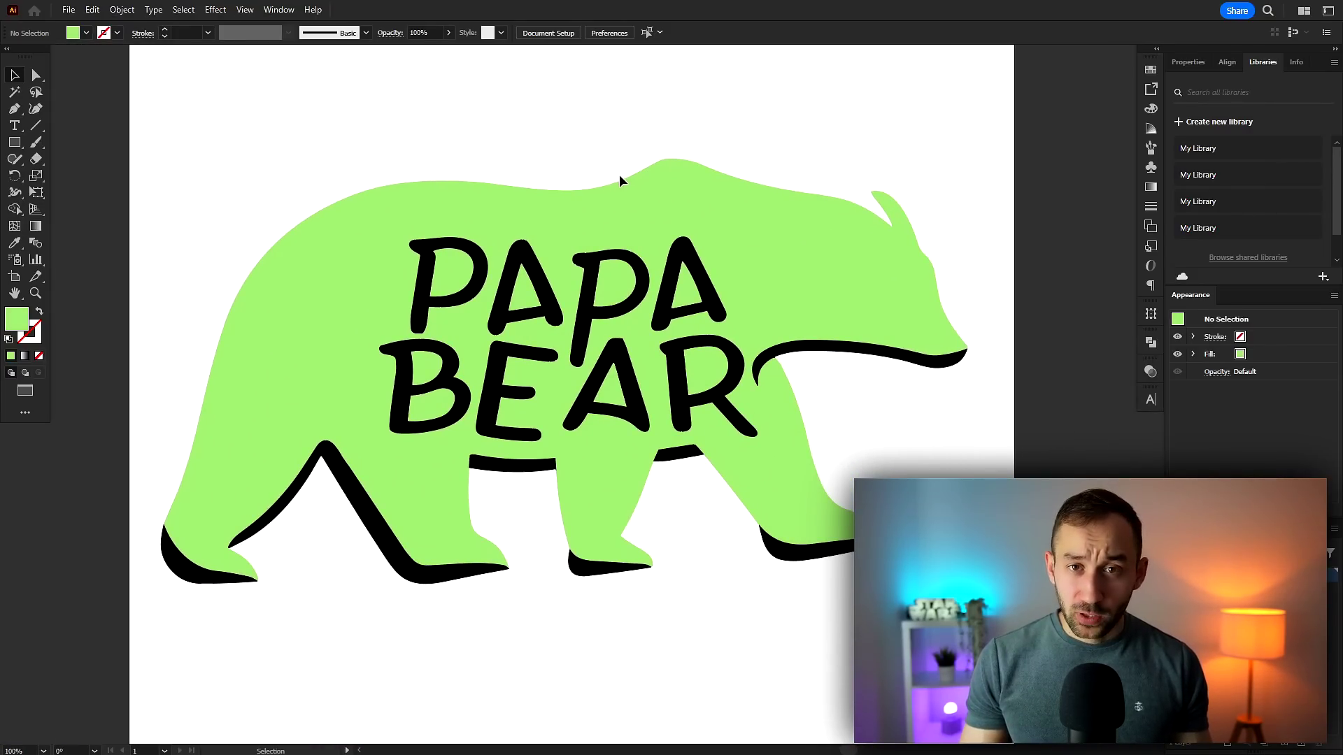